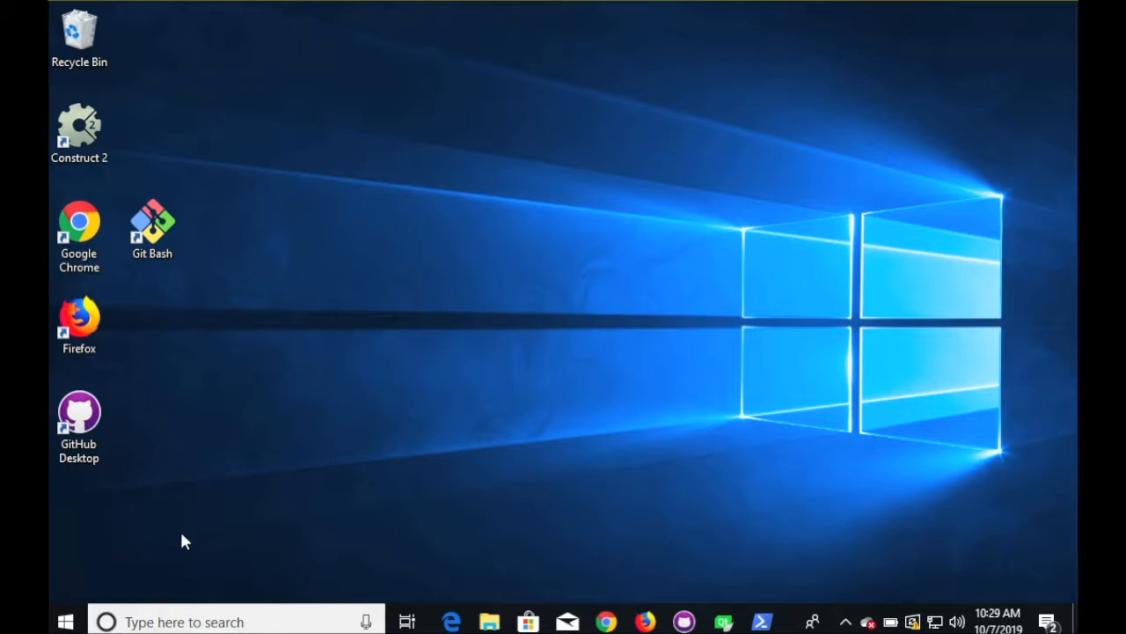
- Check the installed Python version with python --version in Command Prompt, then close it
click(183, 621)
text(command)
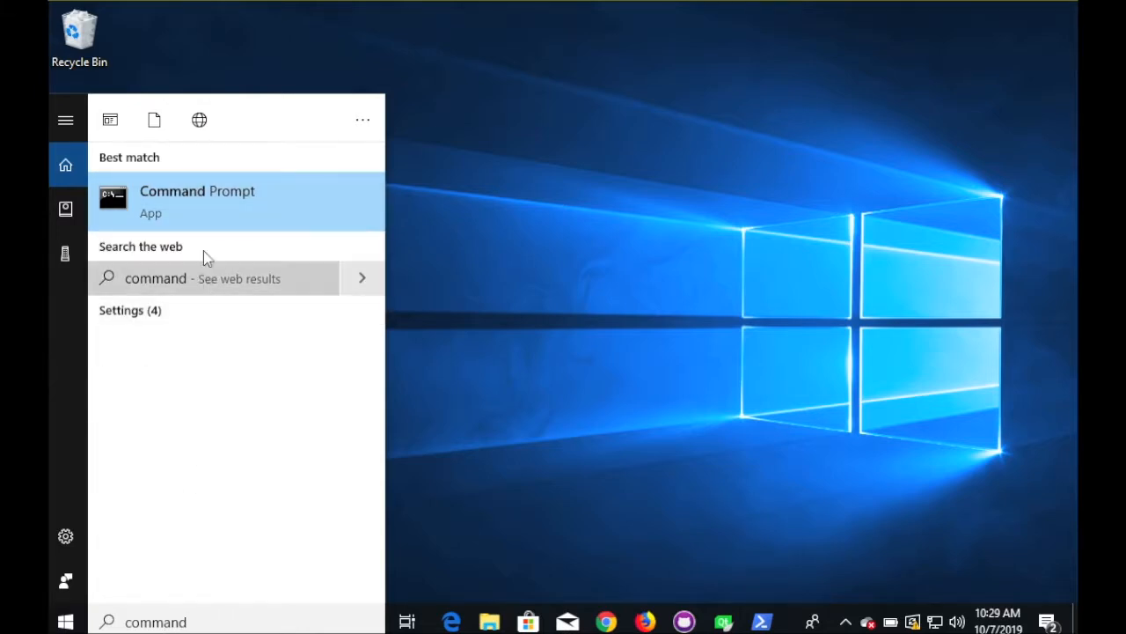
click(201, 206)
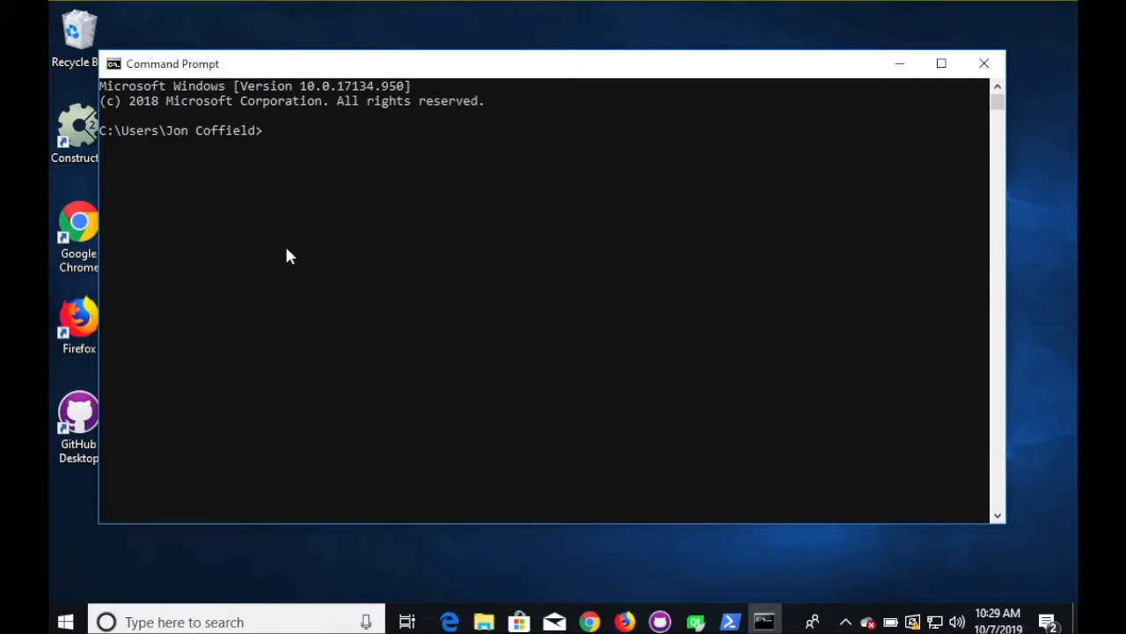
text(python --version)
key(Return)
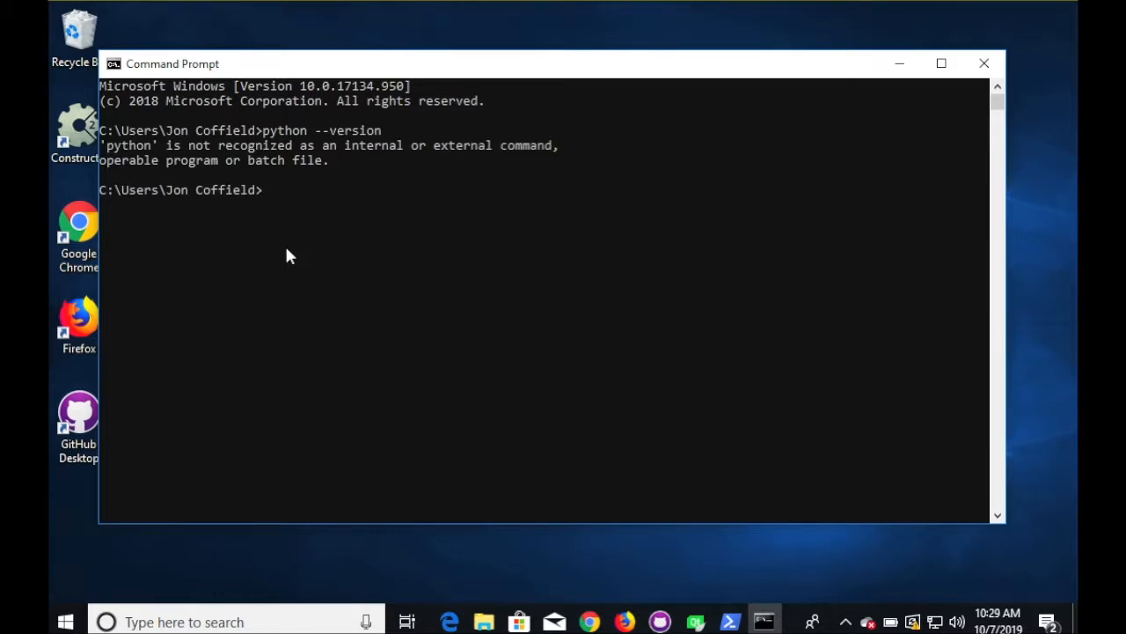
click(985, 65)
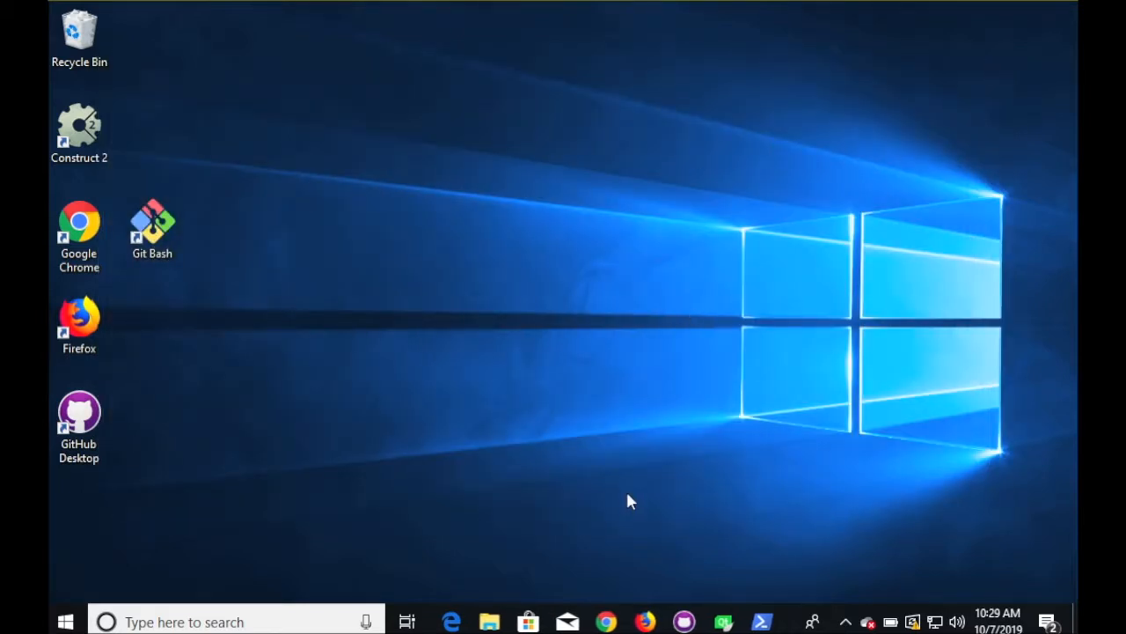
- Open a new Chrome window and go to anaconda.org
click(606, 621)
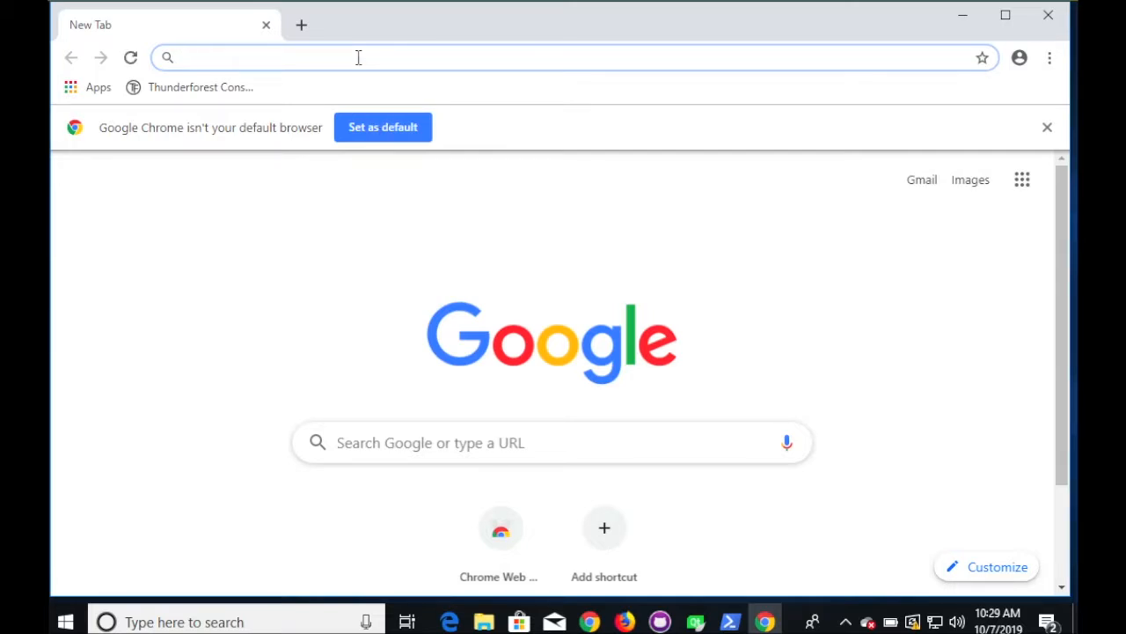
text(anaconda)
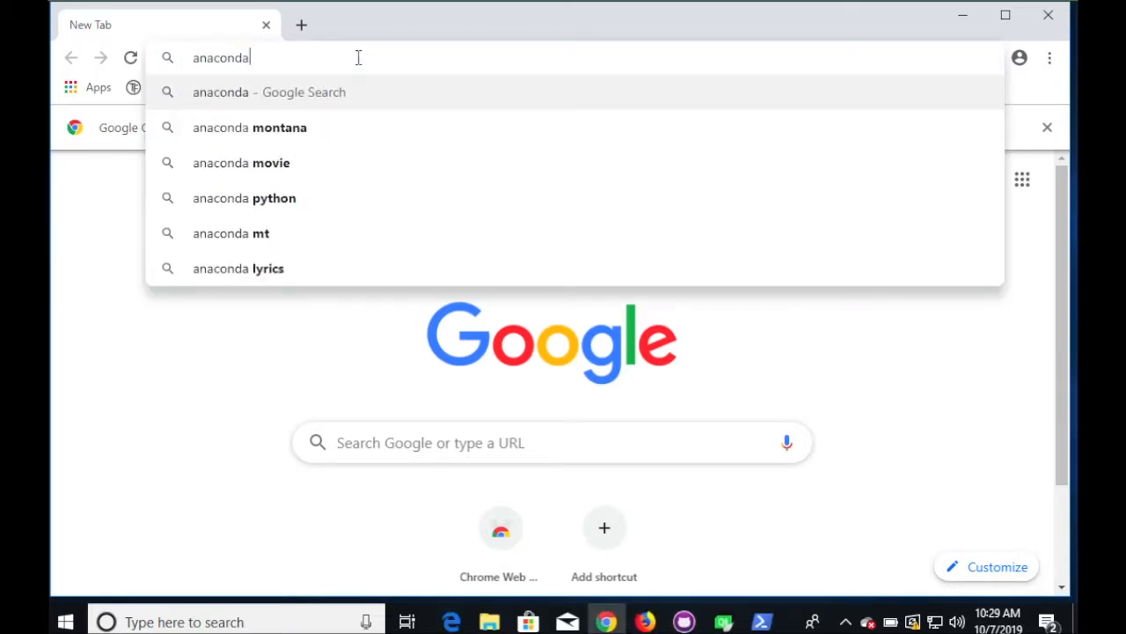
text(.oer)
key(BackSpace)
key(BackSpace)
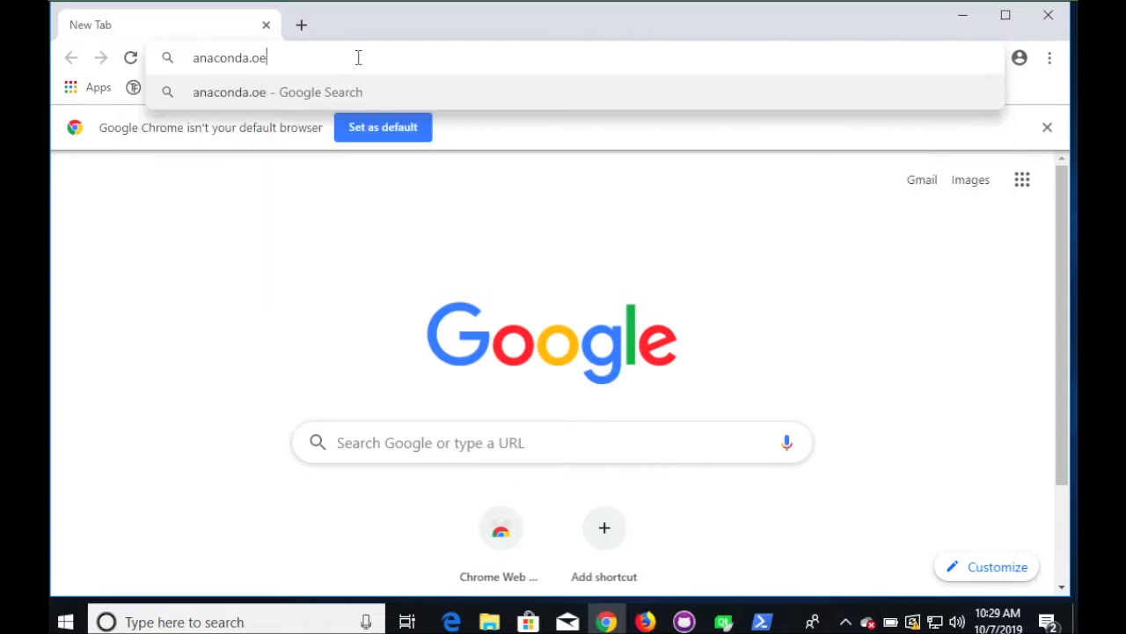
text(rg)
key(Return)
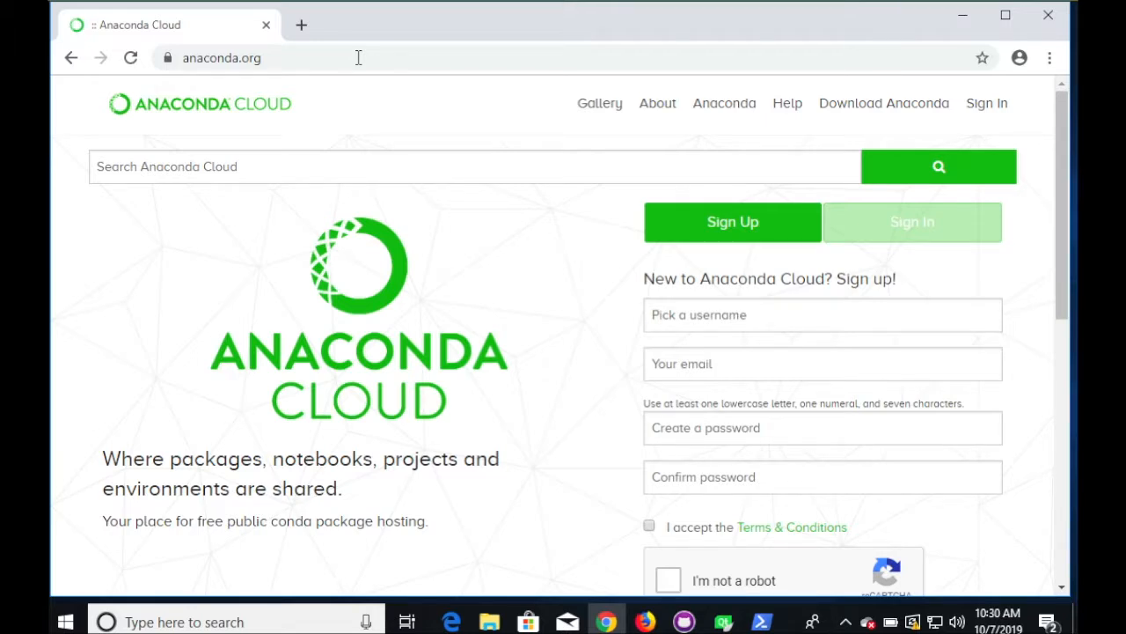
- Download the Anaconda3 2019.07 Python 3.7 64-bit Windows installer and launch it
click(870, 106)
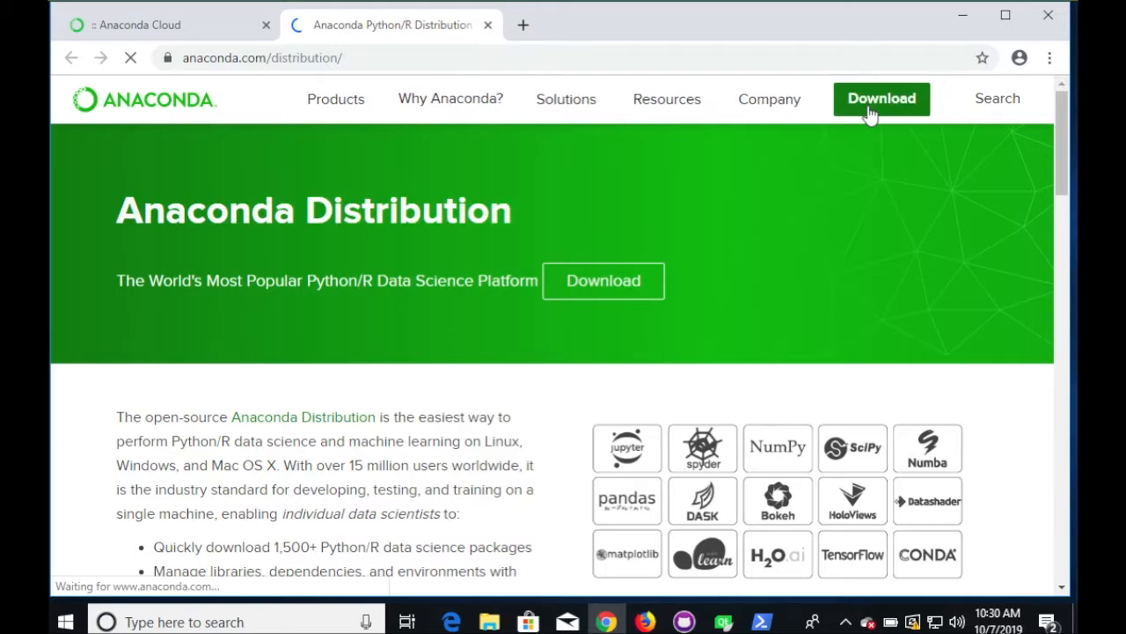
scroll(799, 226, down, 5)
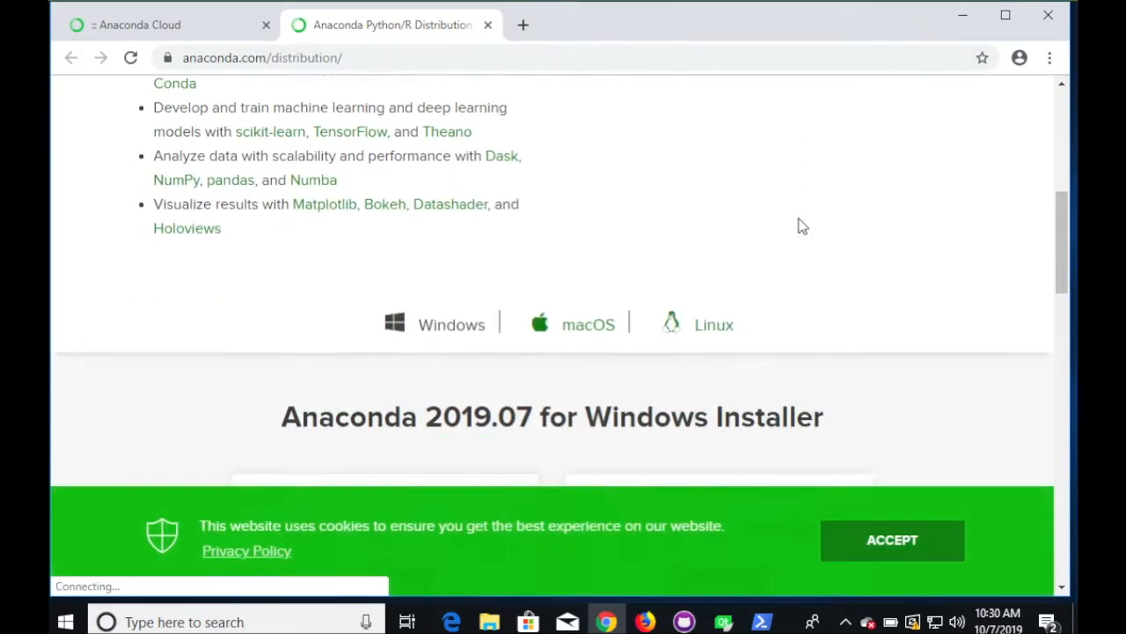
scroll(799, 226, down, 2)
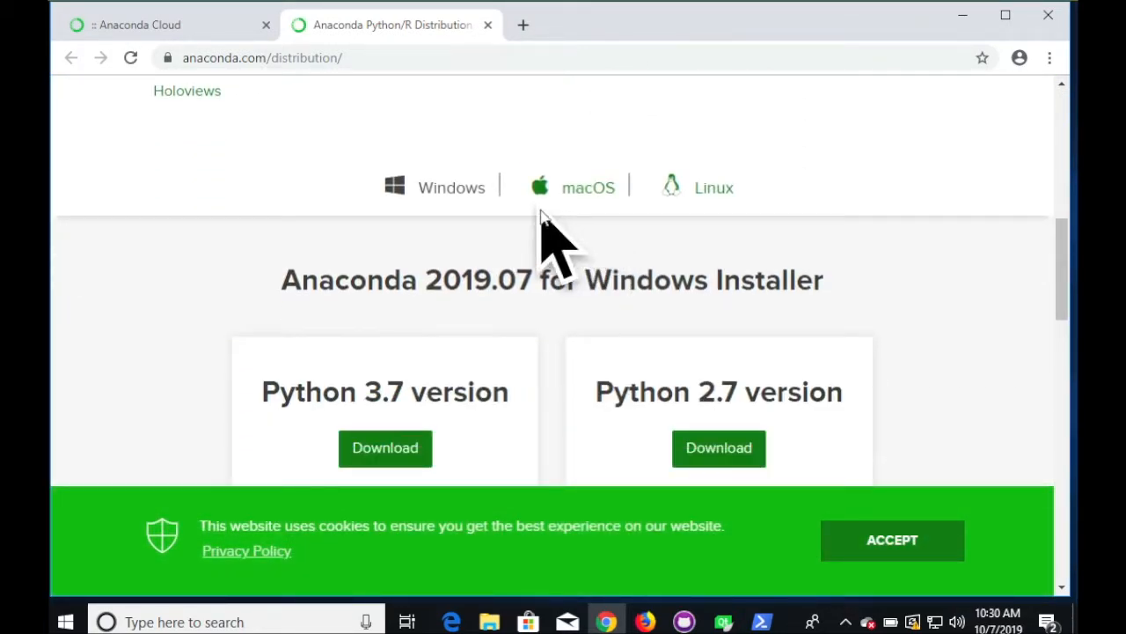
scroll(576, 234, down, 3)
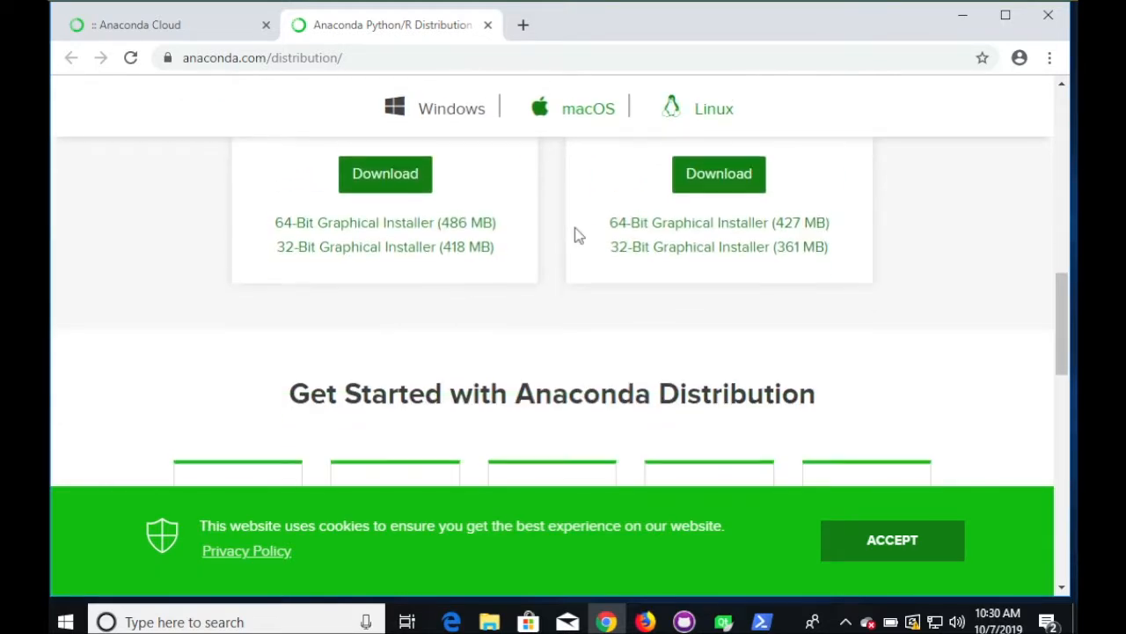
scroll(577, 234, up, 1)
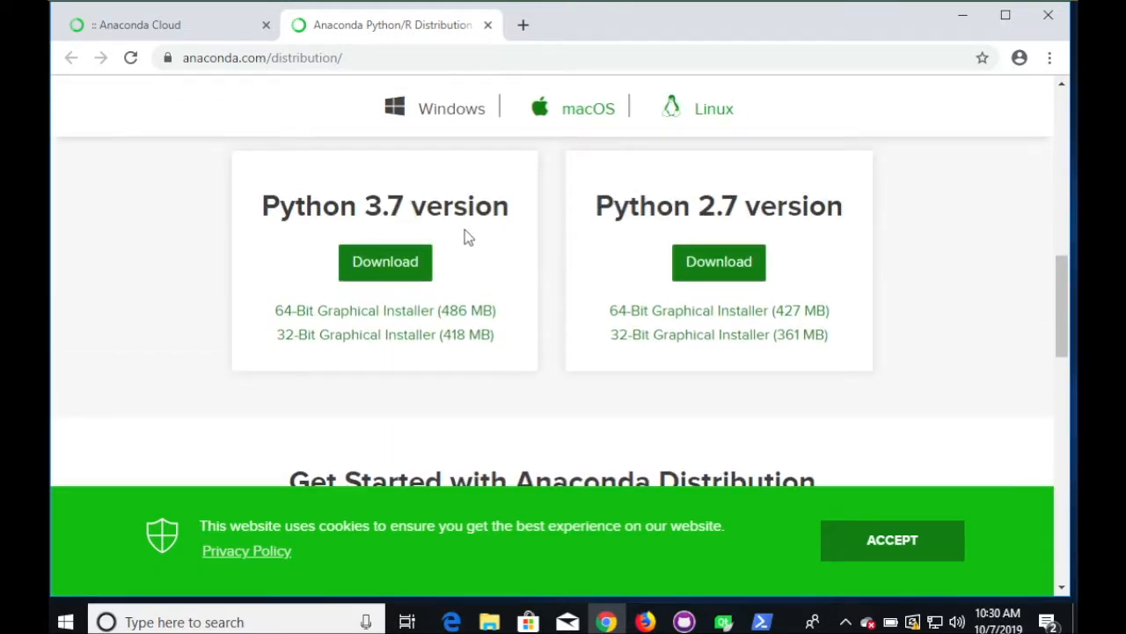
click(392, 262)
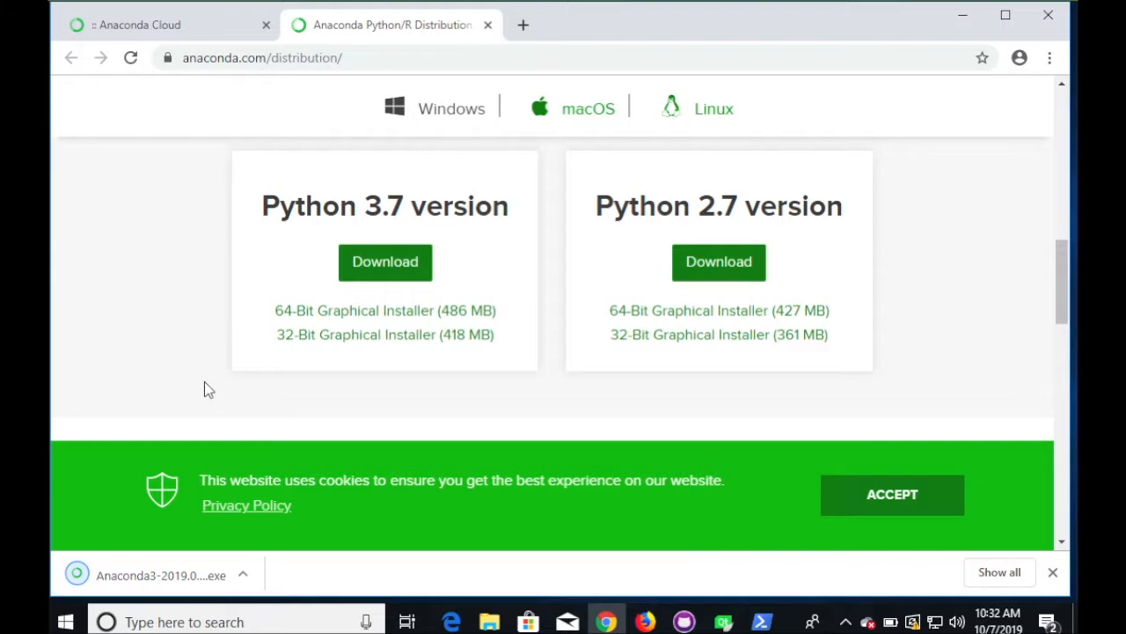
click(147, 575)
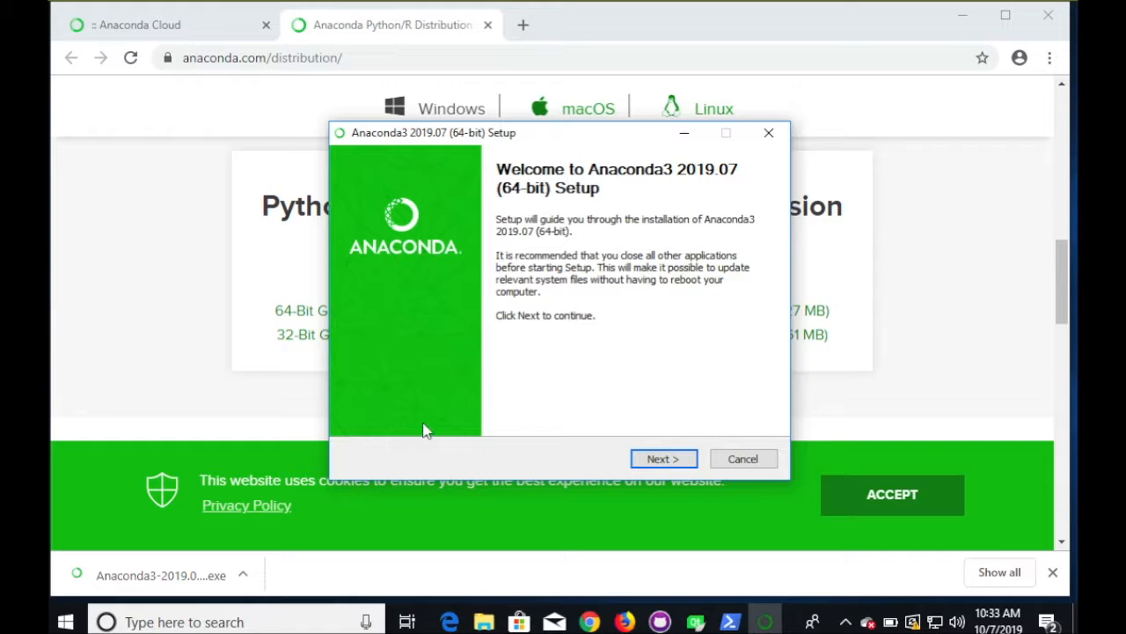
- Move past the Welcome page and accept the Anaconda license agreement
click(658, 458)
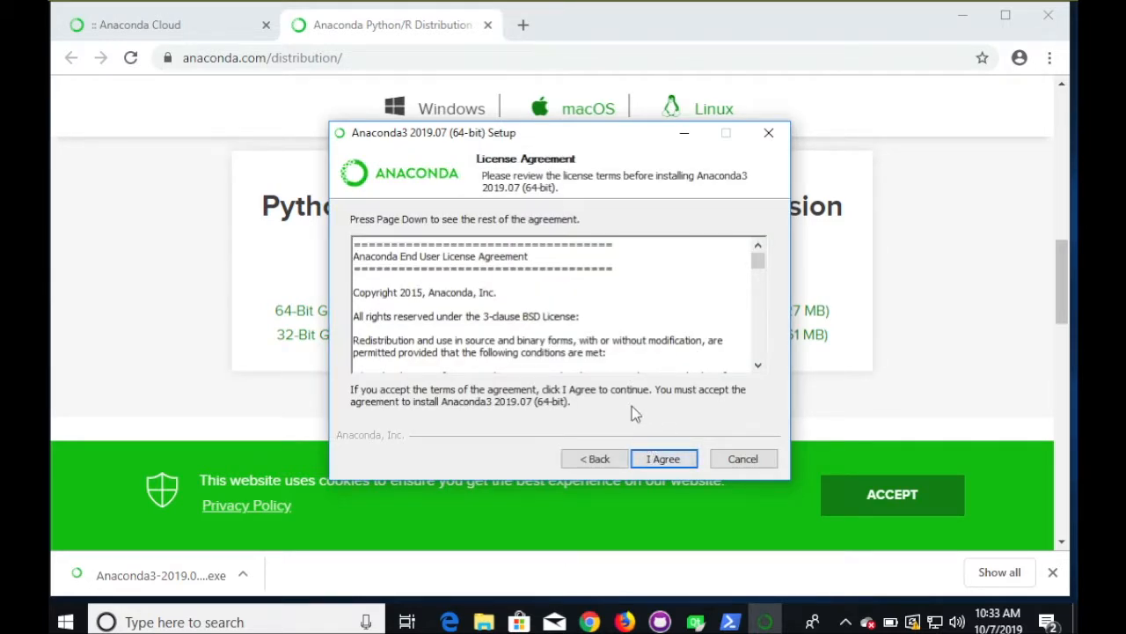
scroll(604, 345, down, 1)
scroll(604, 345, down, 10)
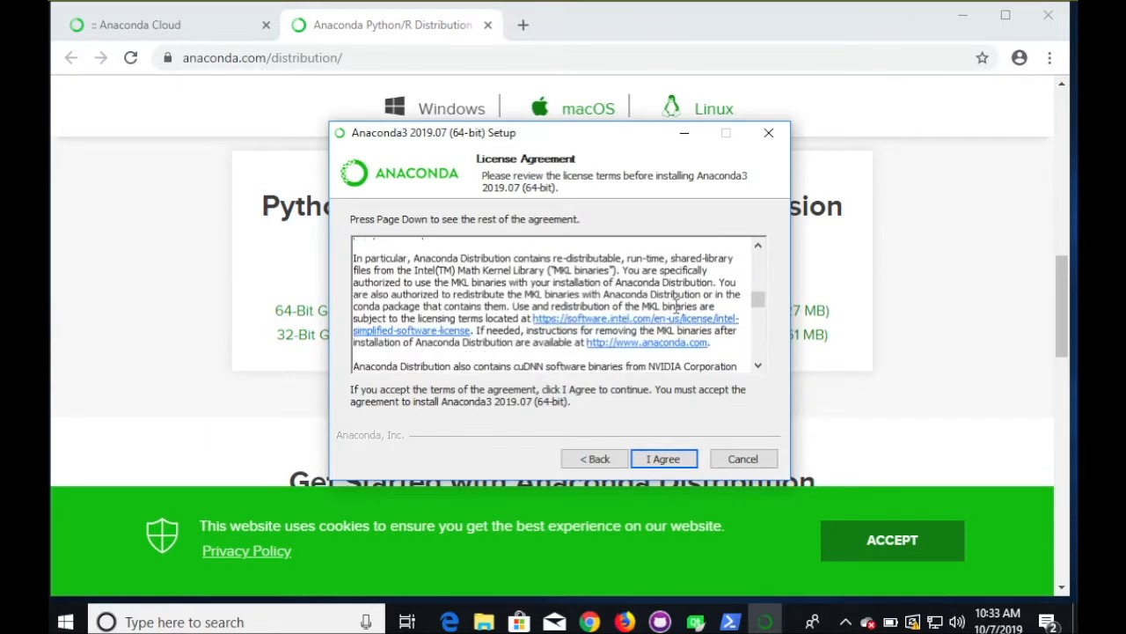
scroll(676, 306, down, 4)
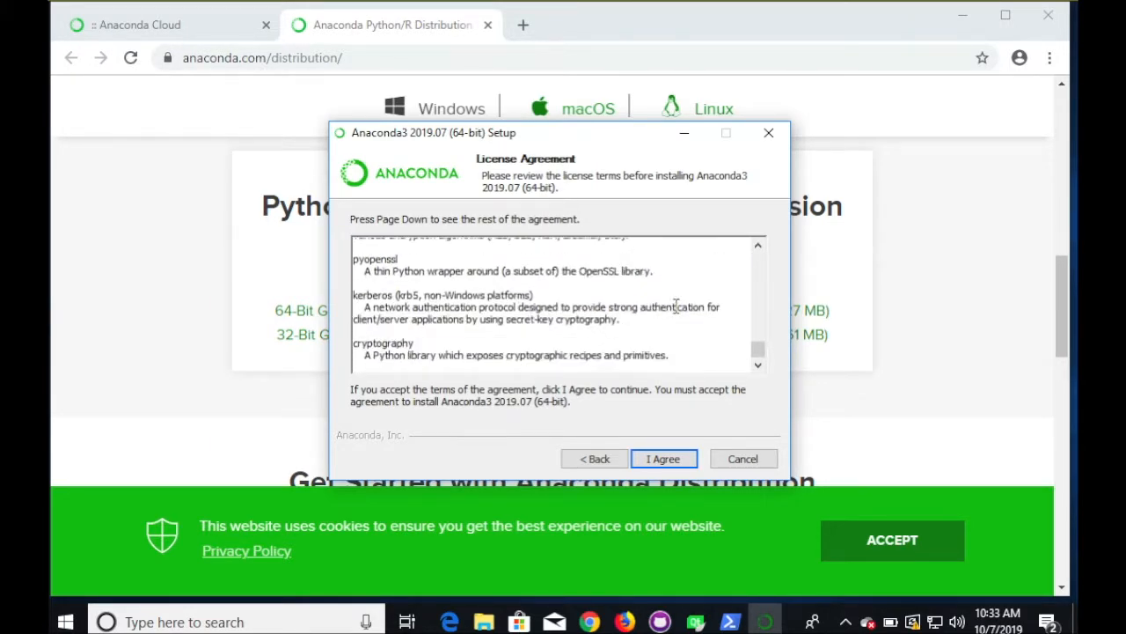
click(670, 460)
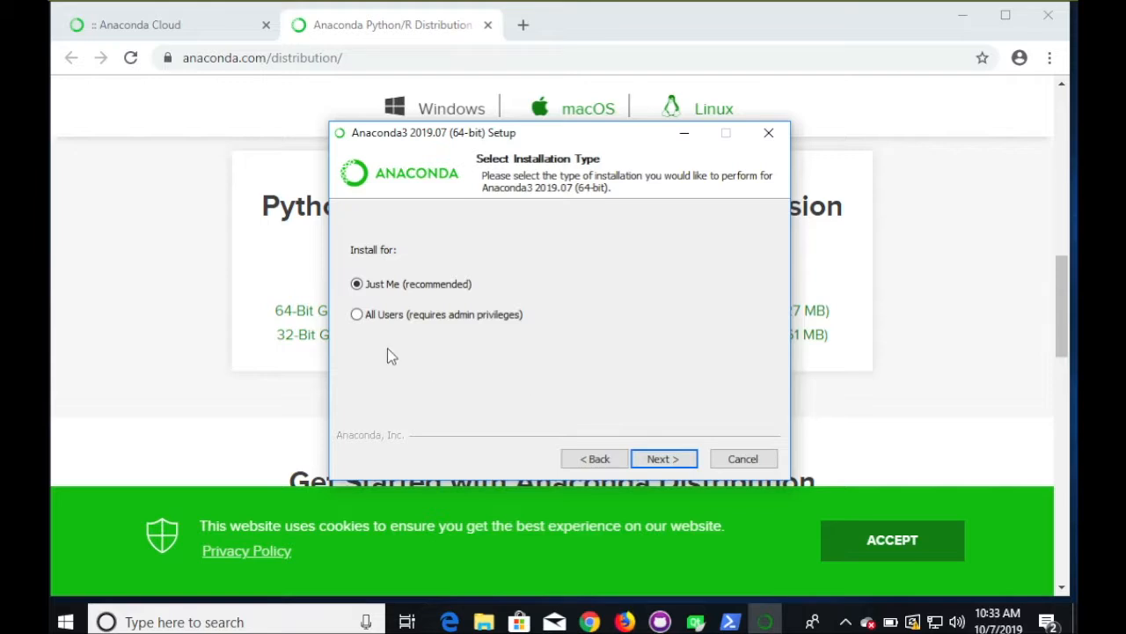
- Choose an All Users installation and grant administrator permission in User Account Control
click(359, 319)
click(663, 459)
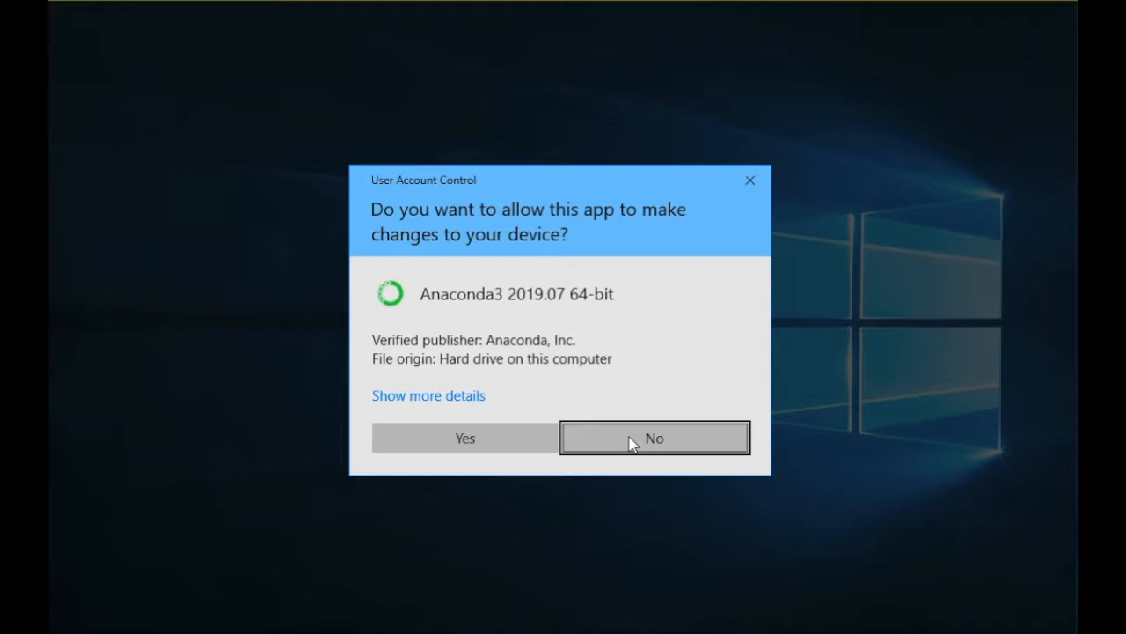
click(493, 441)
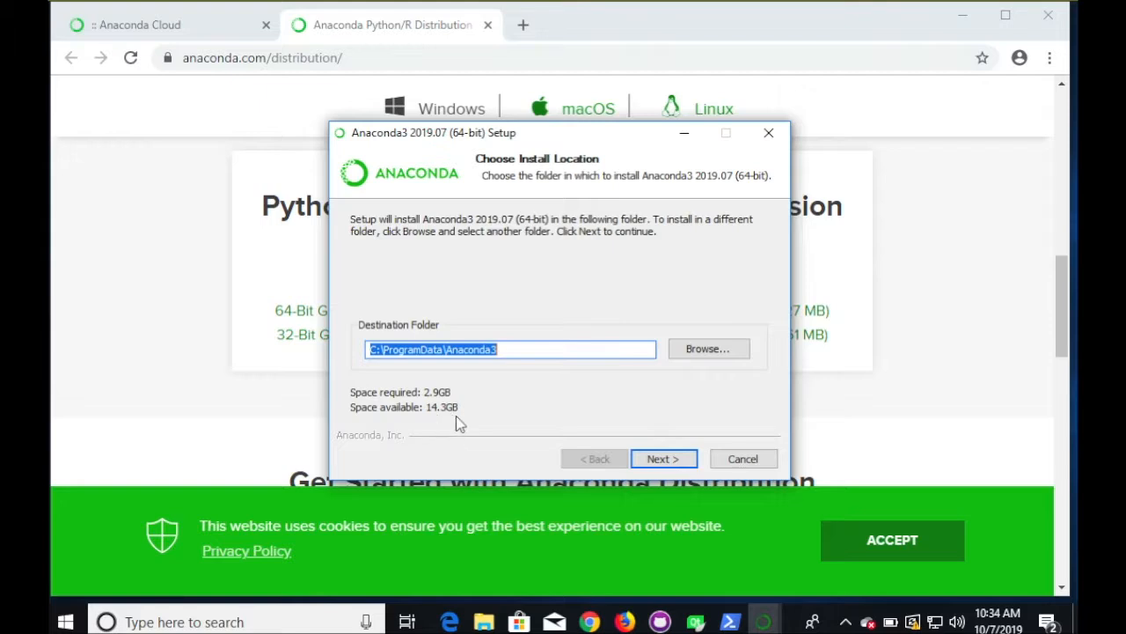
- Keep C:\ProgramData\Anaconda3, add Anaconda to the system PATH, and install
click(665, 459)
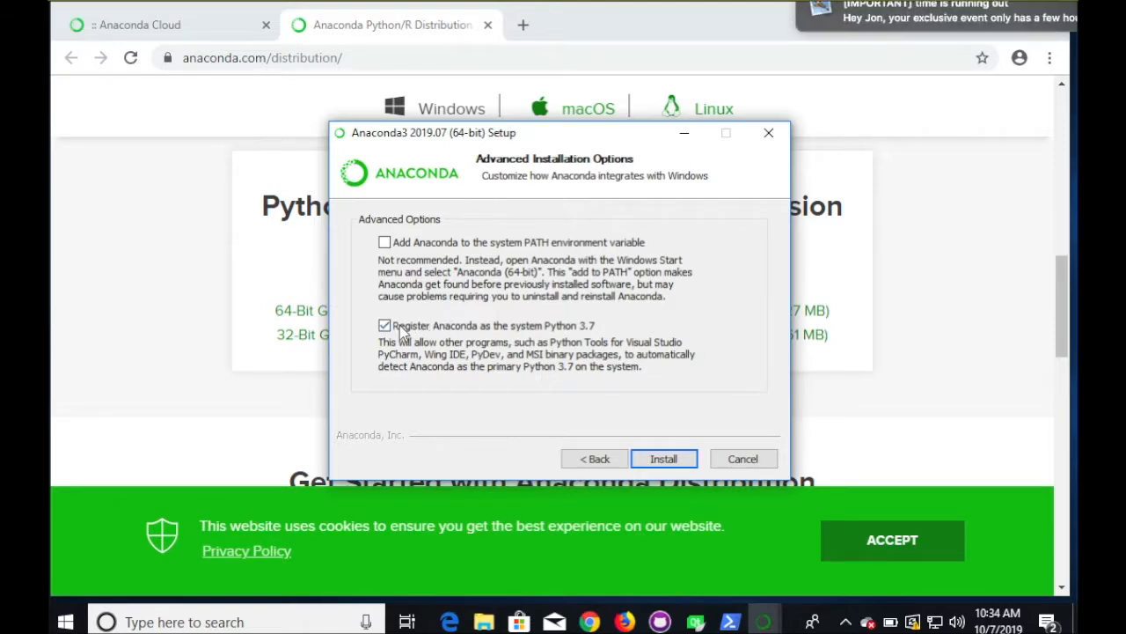
click(385, 244)
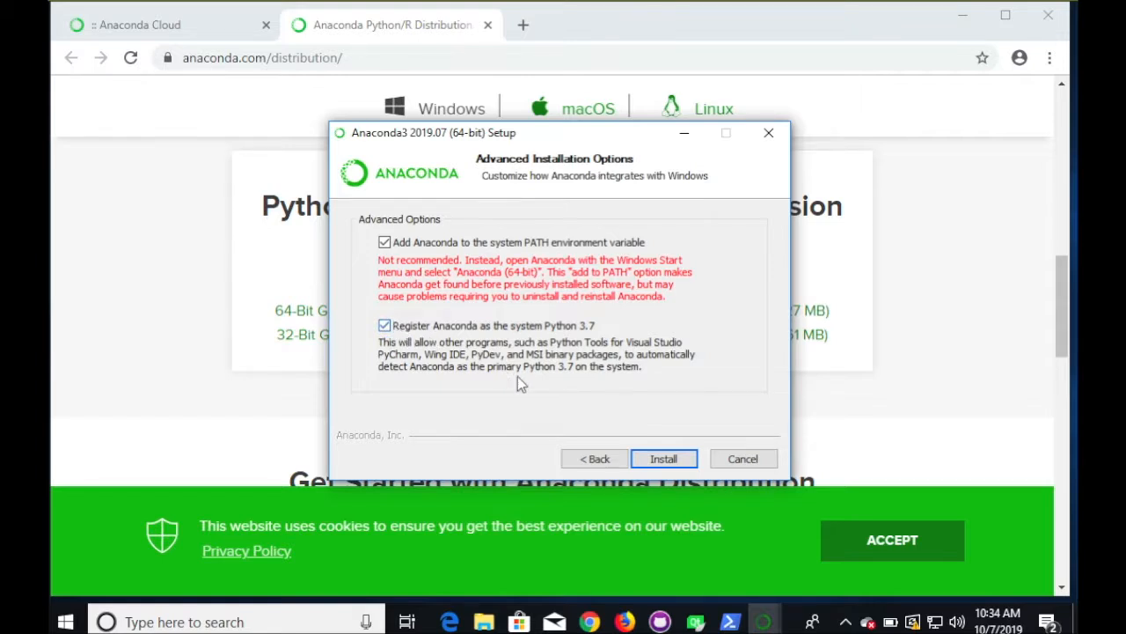
click(664, 459)
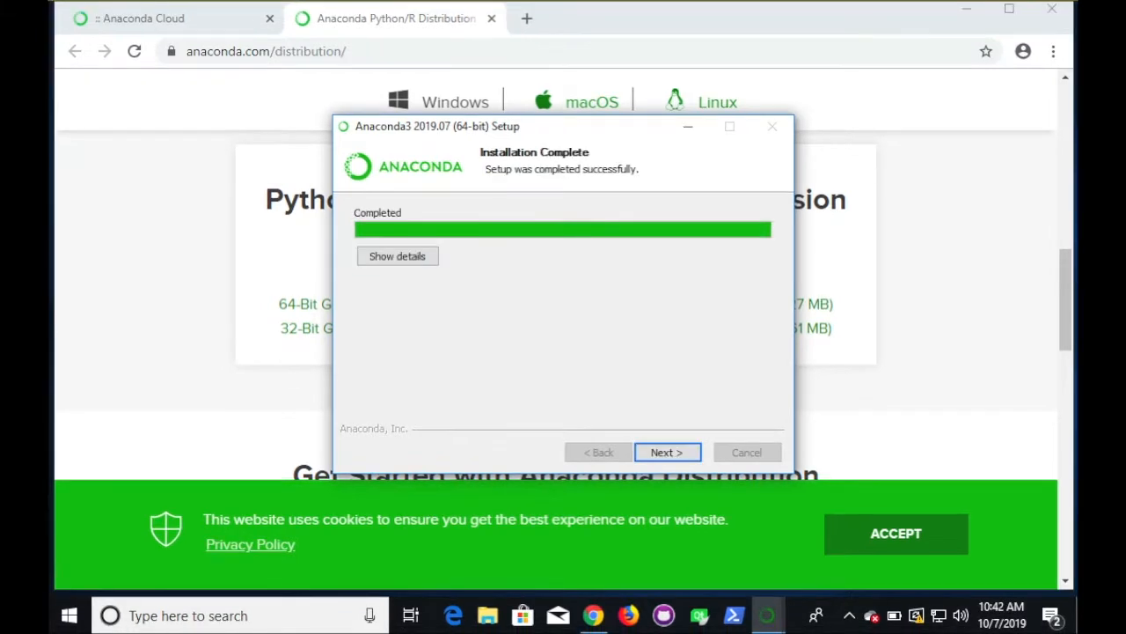
- Finish the installer with the learn-more options unticked, then minimize Chrome
click(659, 454)
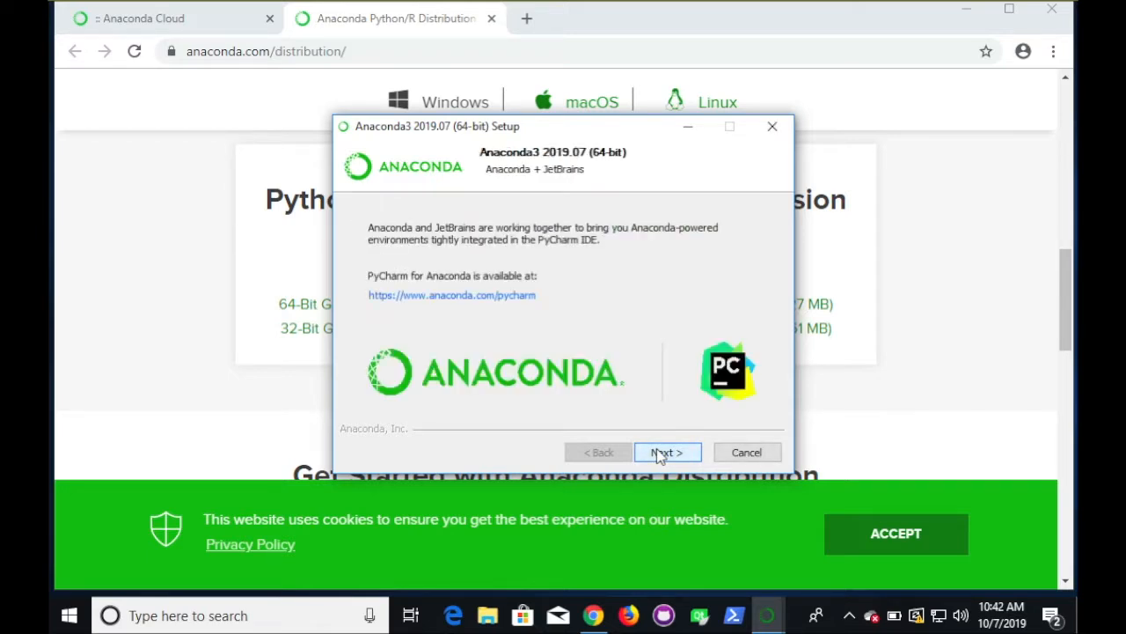
click(669, 454)
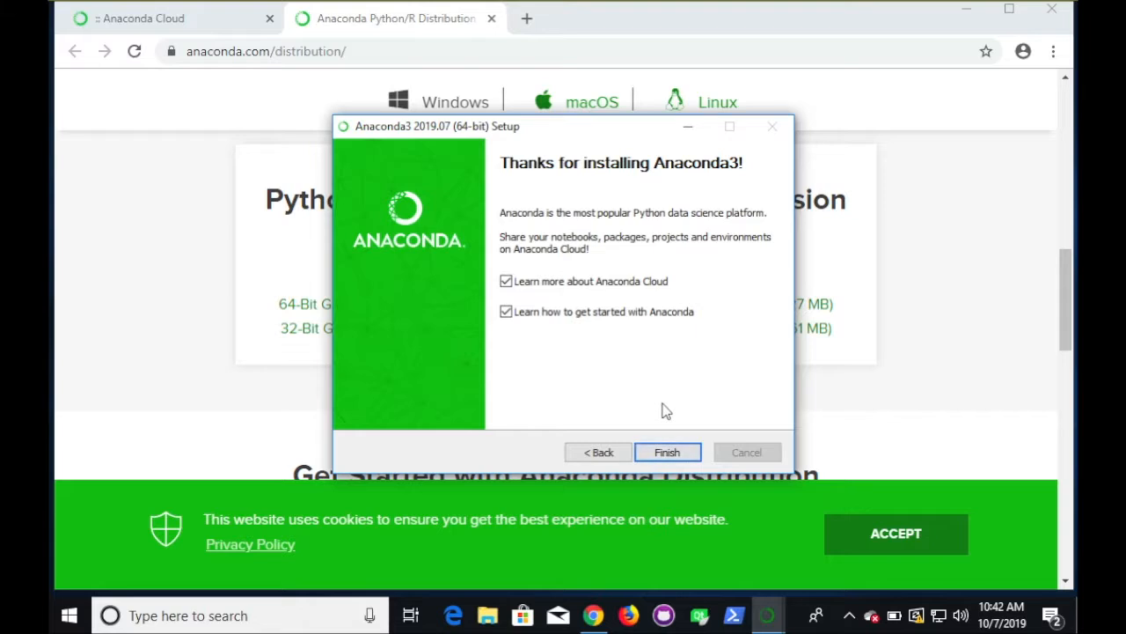
click(506, 282)
click(668, 453)
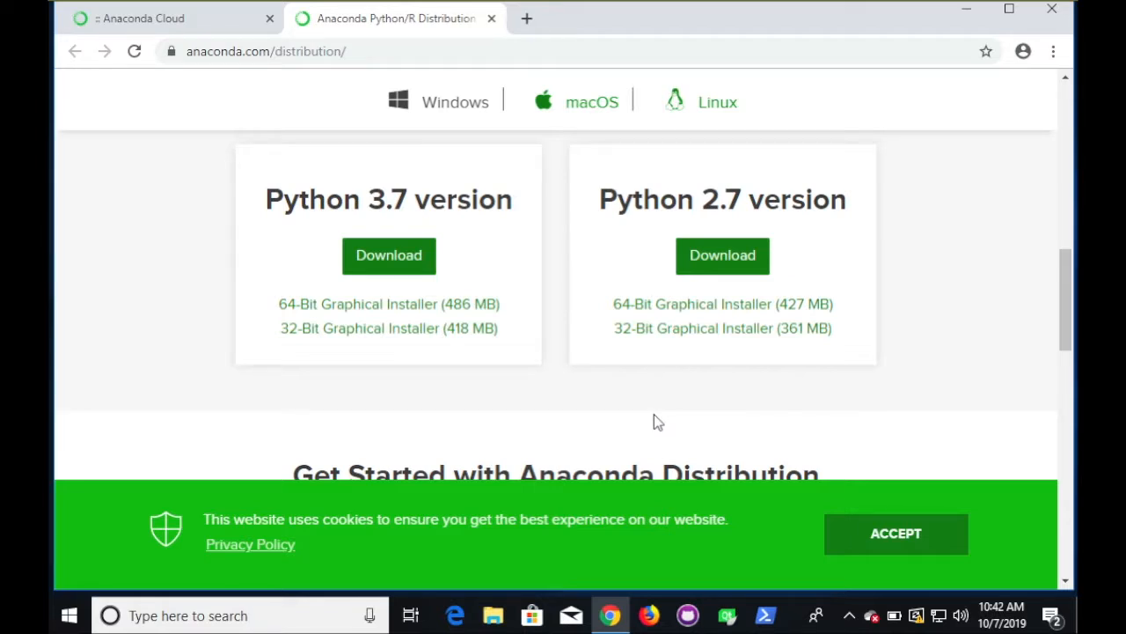
click(968, 17)
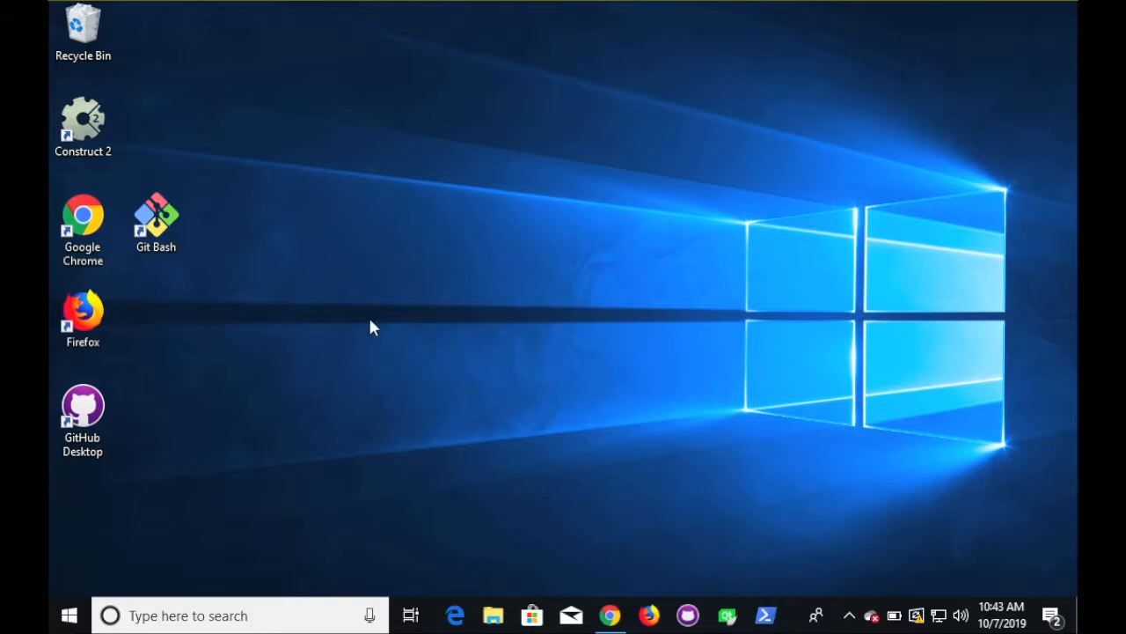
- Search for 'anaconda' and launch Anaconda Prompt (Anaconda3)
click(169, 613)
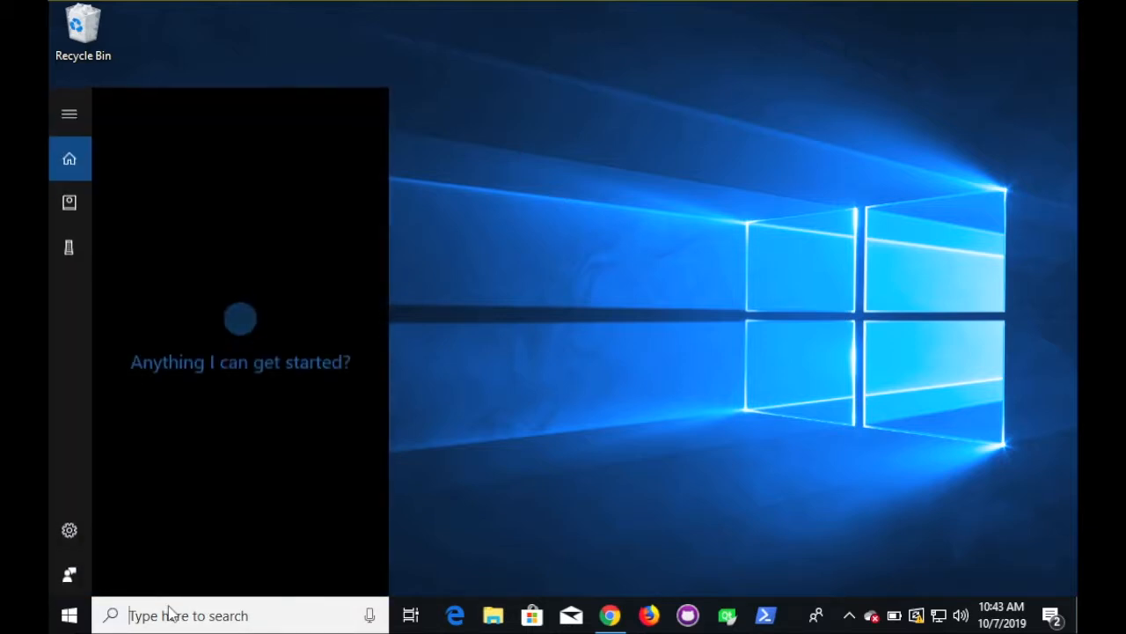
text(anacon)
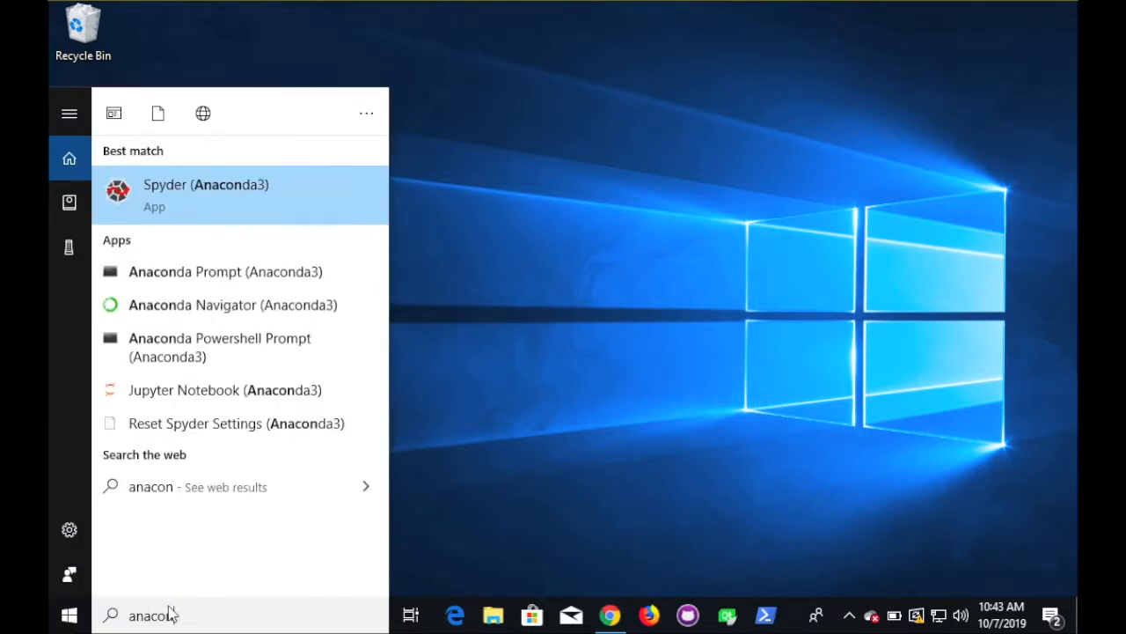
text(da)
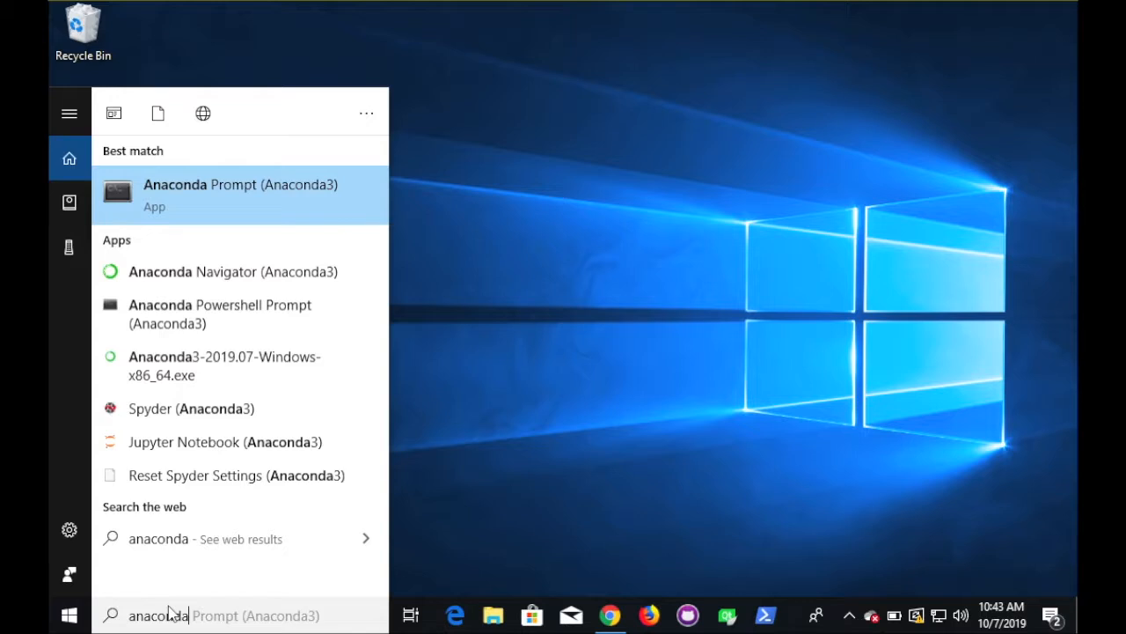
click(207, 198)
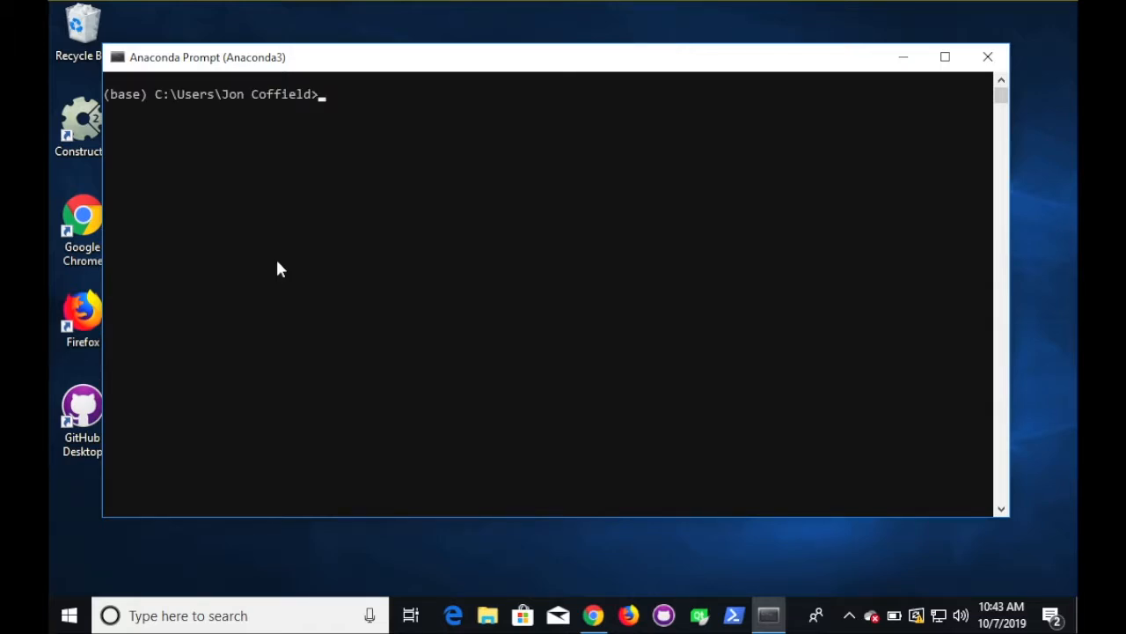
- Check the Python and pip versions (Python 3.7.3, pip 19.1.1)
text(pyth)
text(on --versio)
text(n)
key(Return)
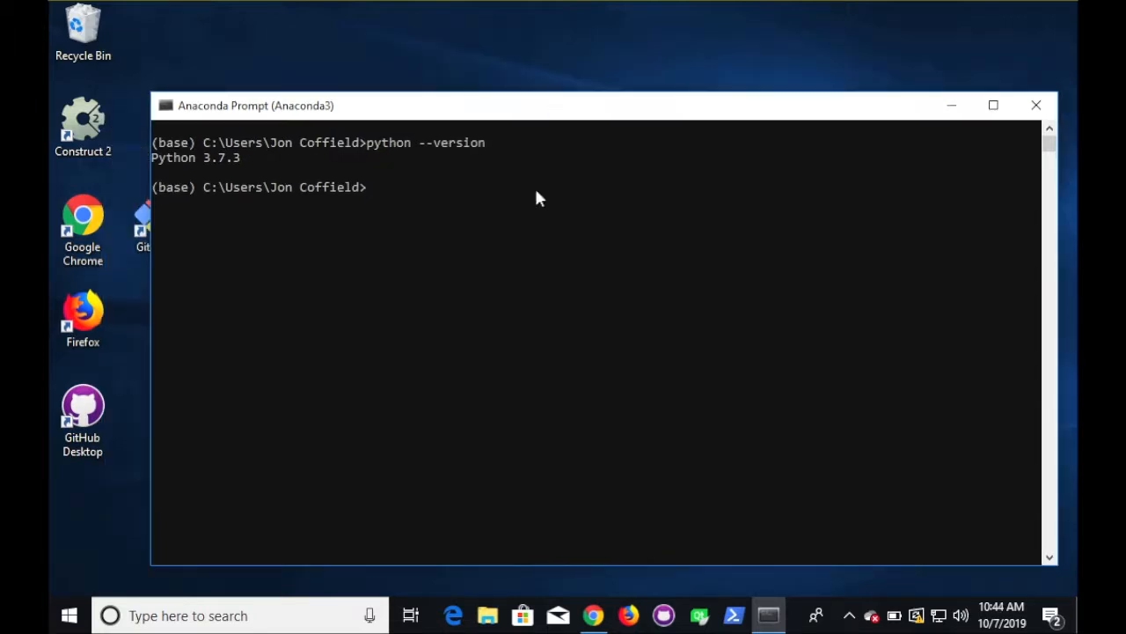
text(pip --version)
key(Return)
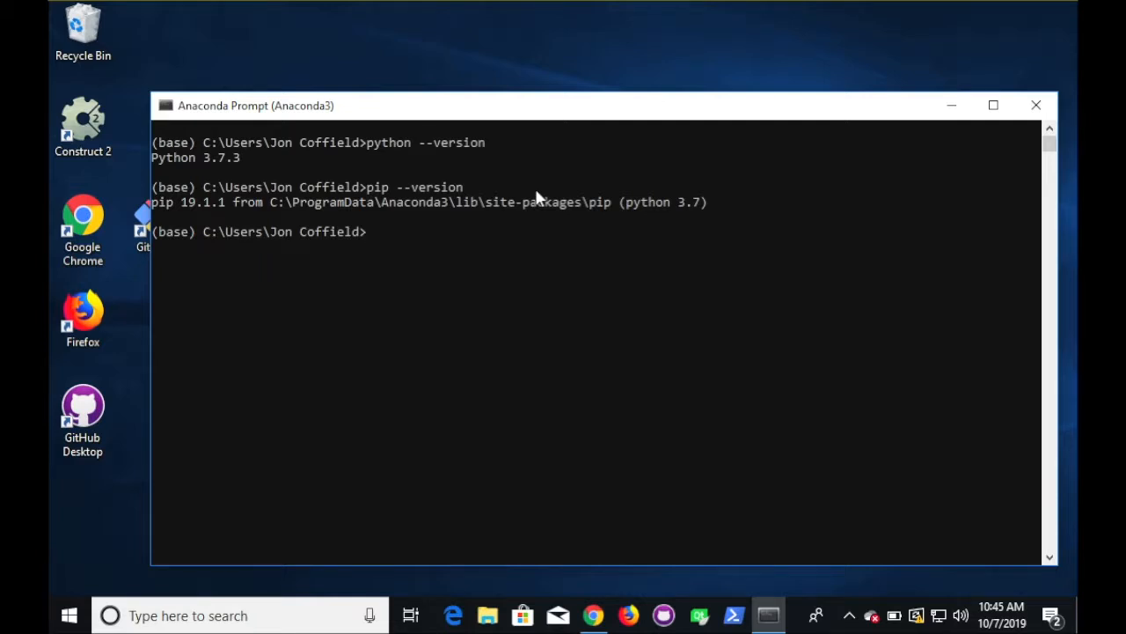
- Run conda info and review the base environment details
text(conda info)
key(Return)
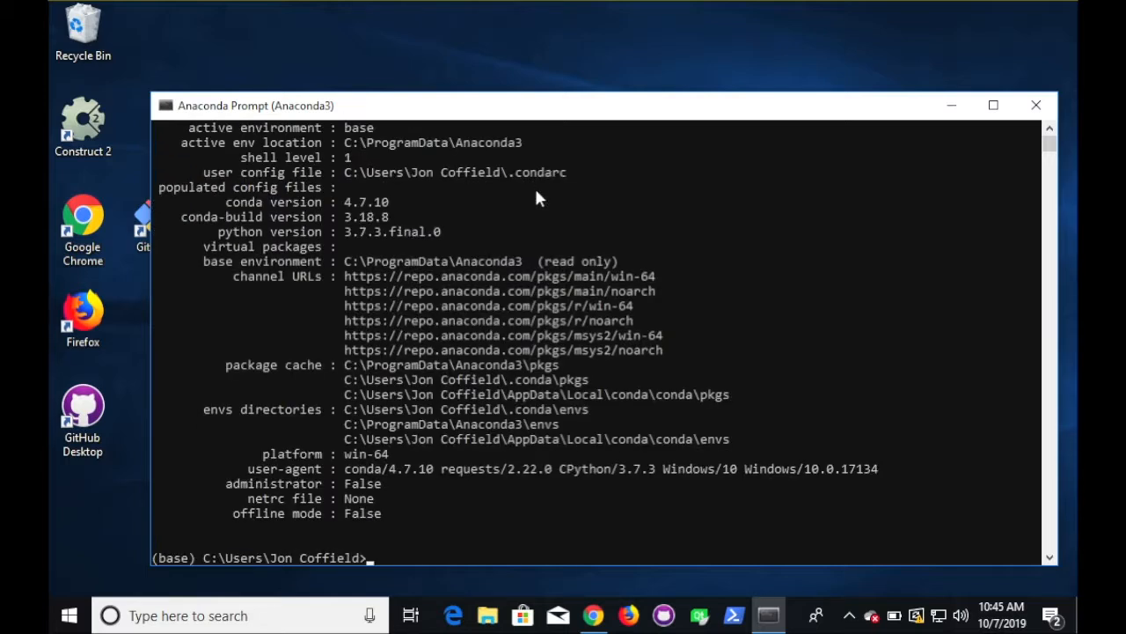
scroll(536, 192, up, 2)
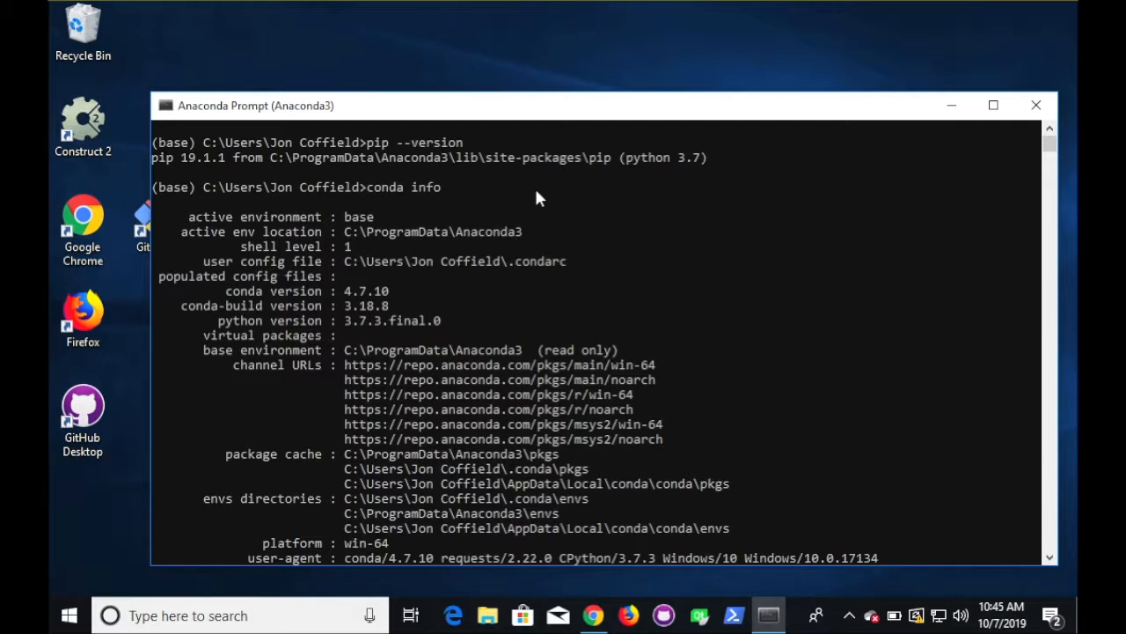
scroll(536, 192, down, 1)
scroll(537, 196, down, 1)
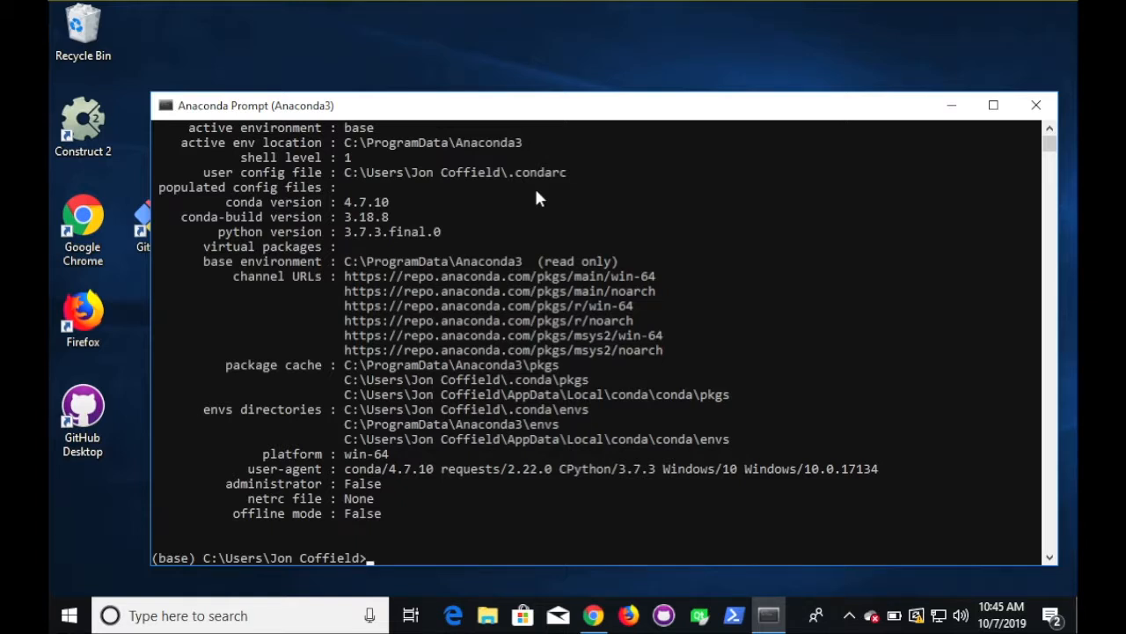
scroll(536, 193, up, 2)
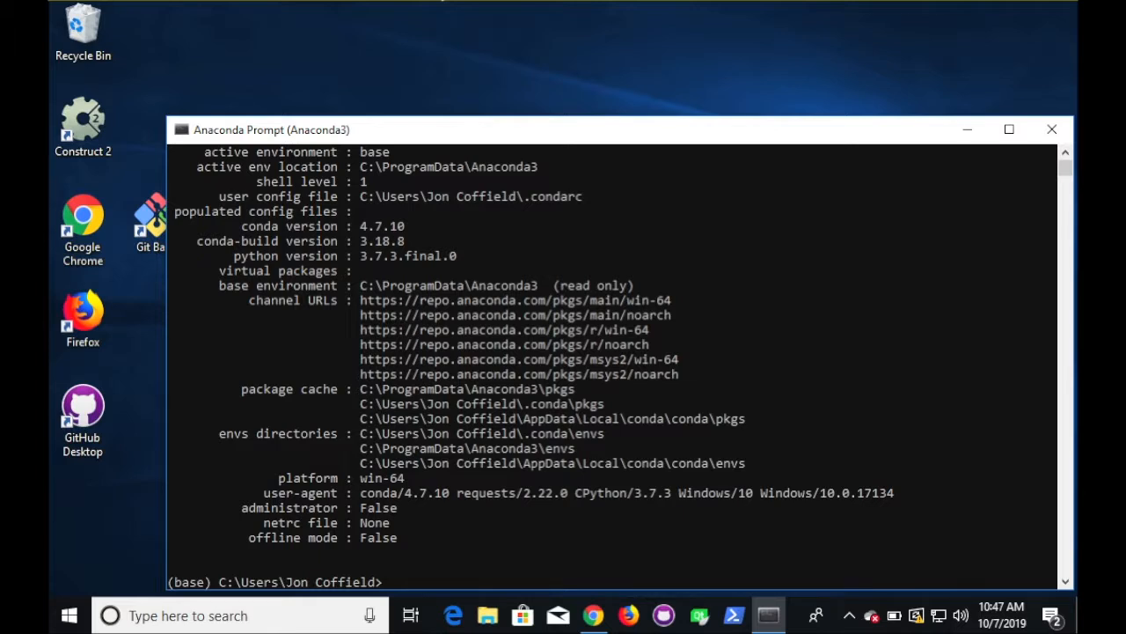
- Start Jupyter Notebook at localhost:8888 and minimize Chrome to view its server log
text(jupyter notebook)
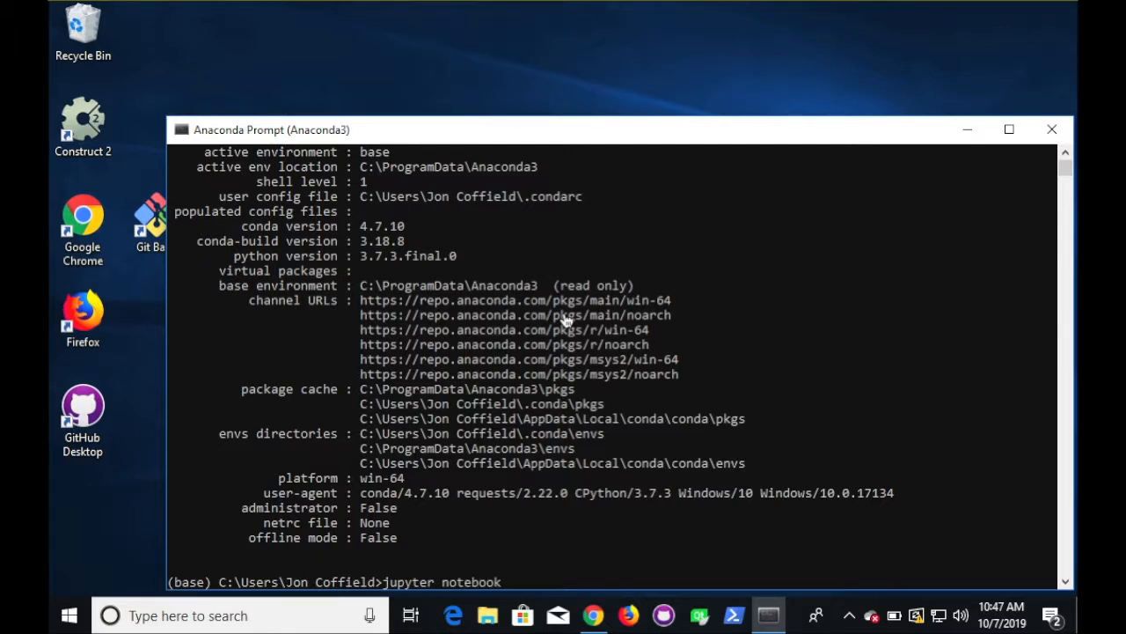
key(Return)
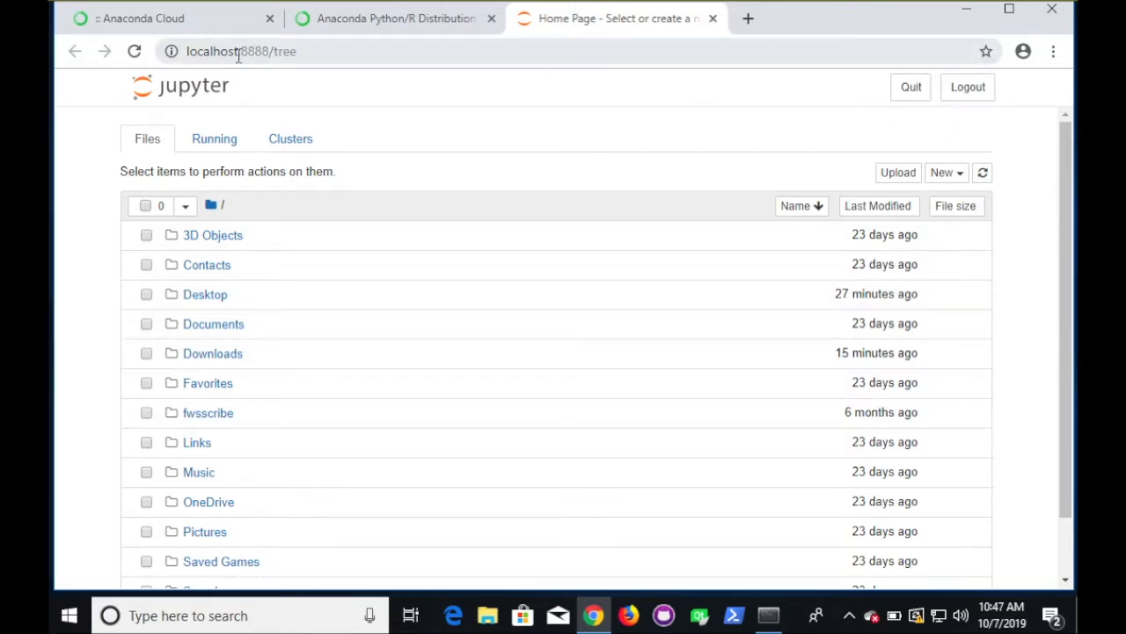
click(966, 9)
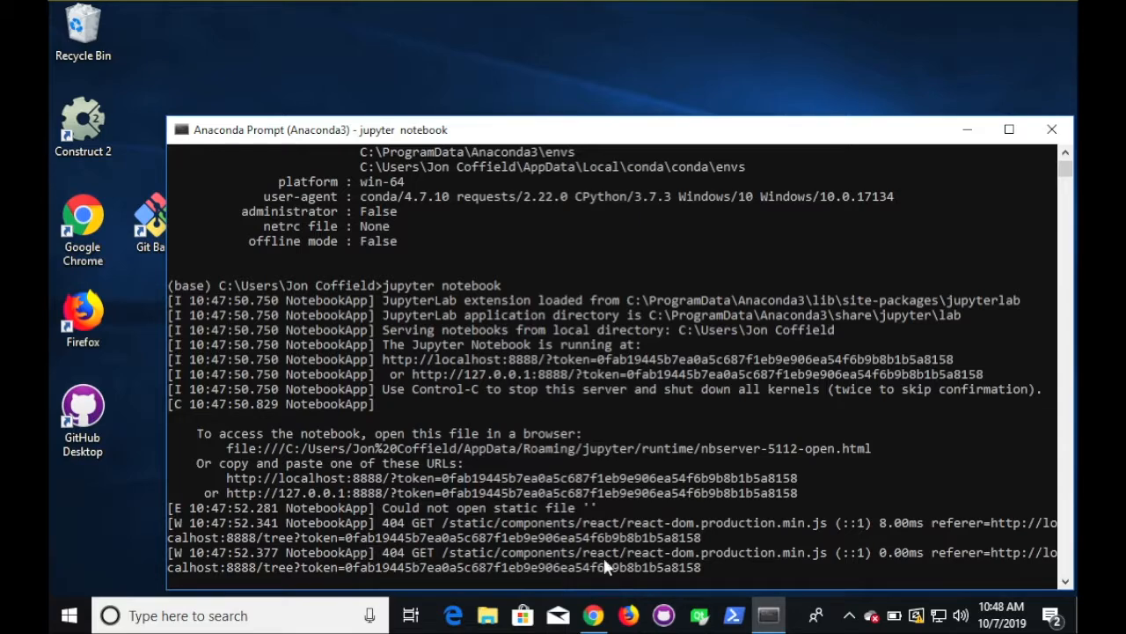
- In the Jupyter file tree, create a new folder inside Desktop
click(593, 615)
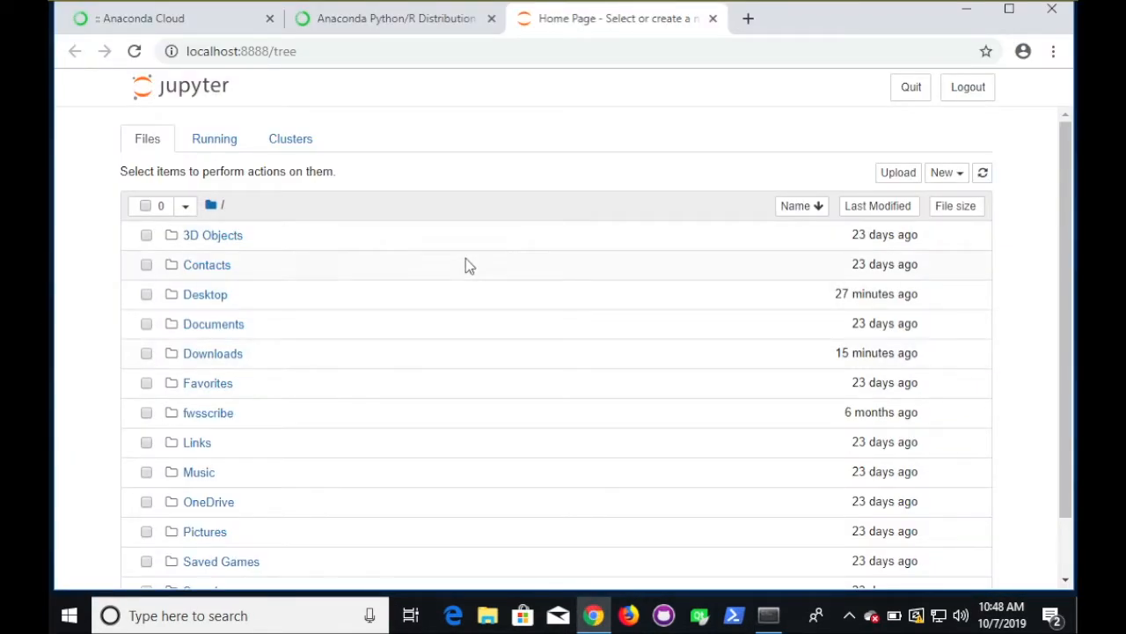
scroll(318, 396, down, 1)
scroll(318, 396, up, 1)
click(211, 296)
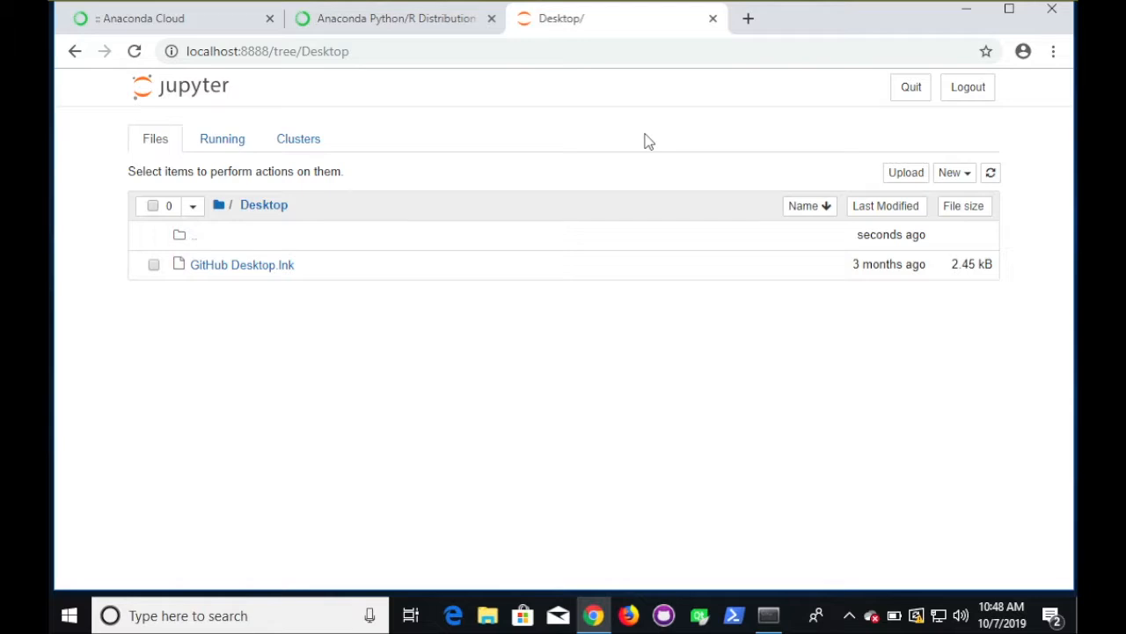
click(967, 180)
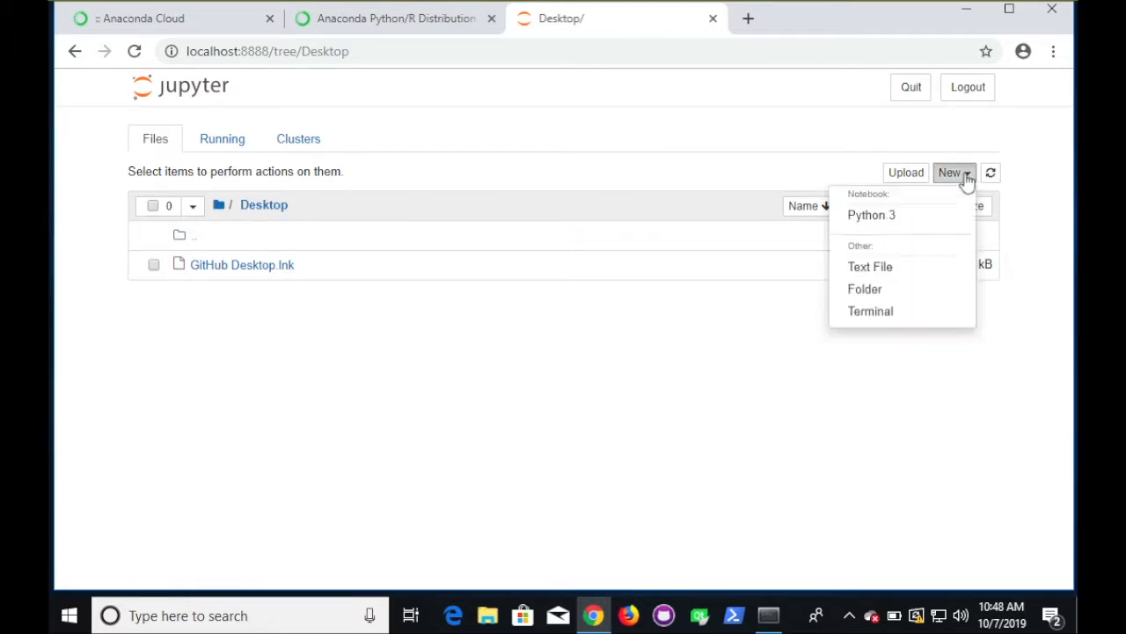
click(870, 289)
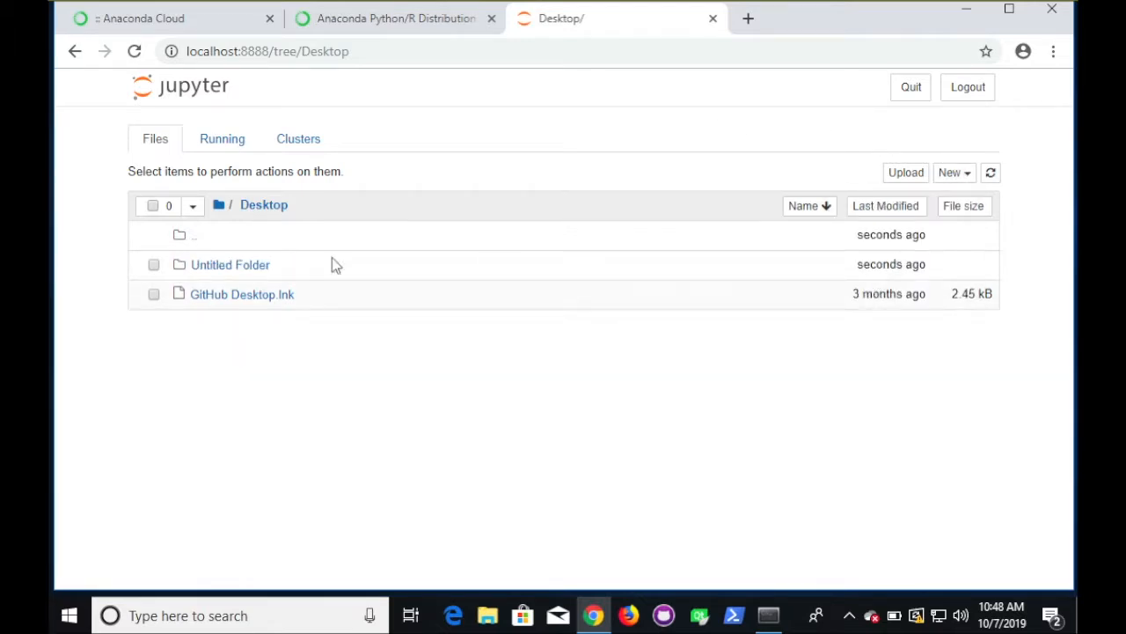
- Rename the Untitled Folder to 'my python test' and open it
click(154, 266)
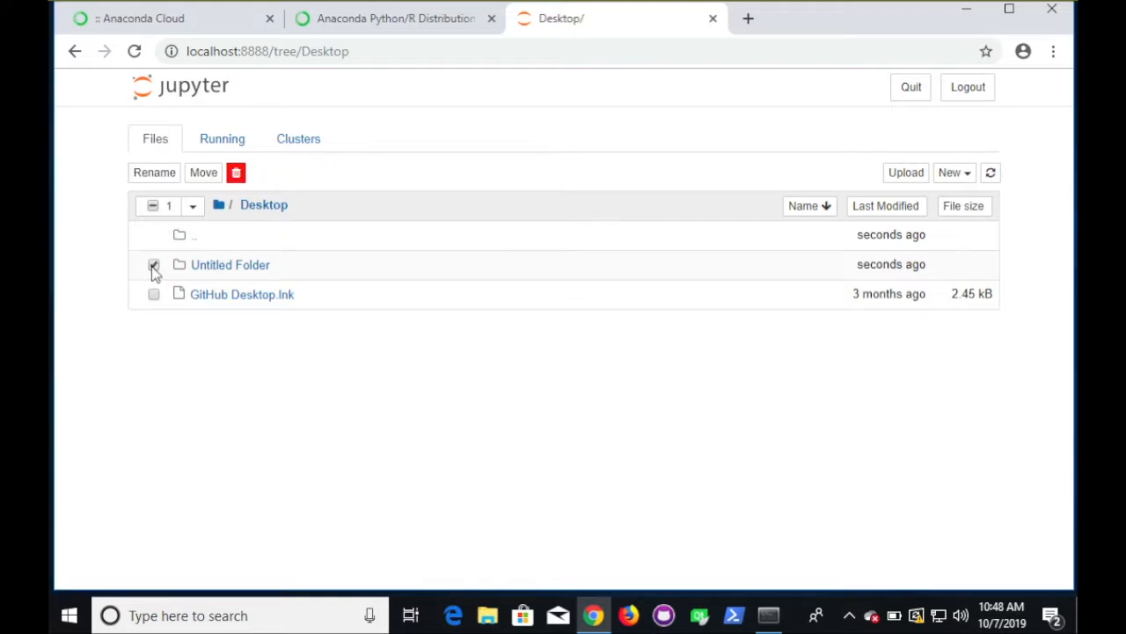
click(158, 174)
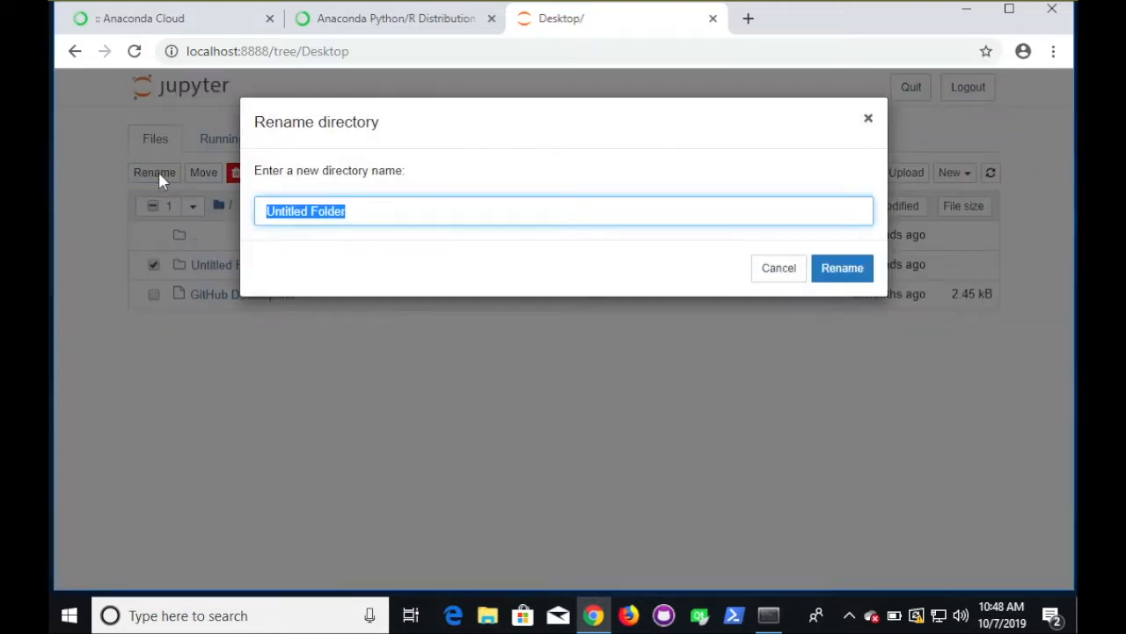
text(my py)
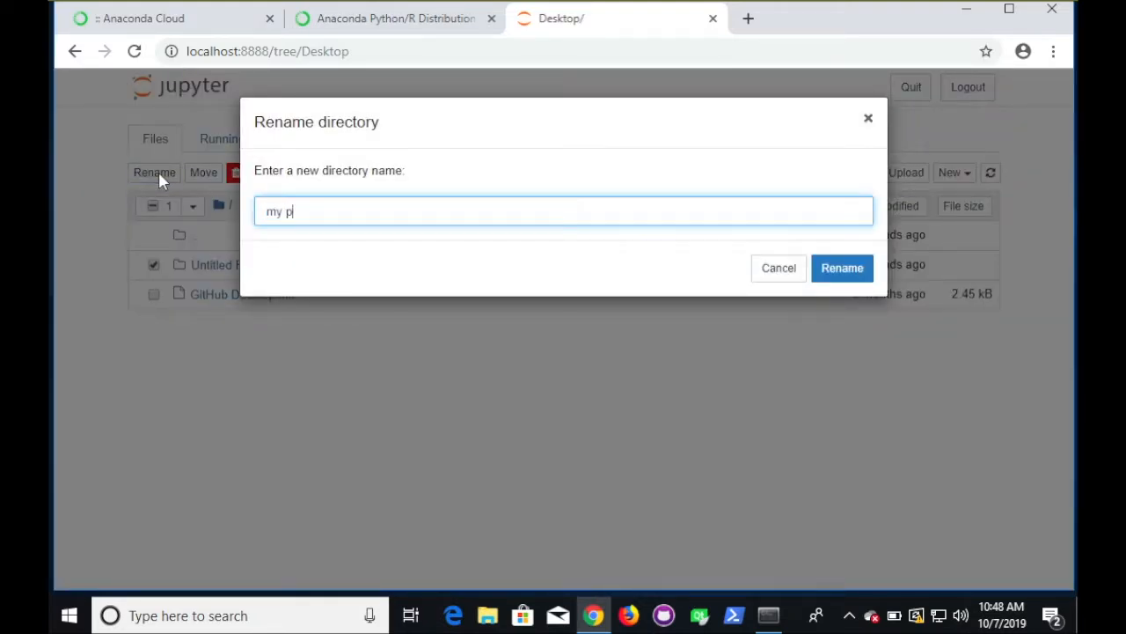
text(thon test)
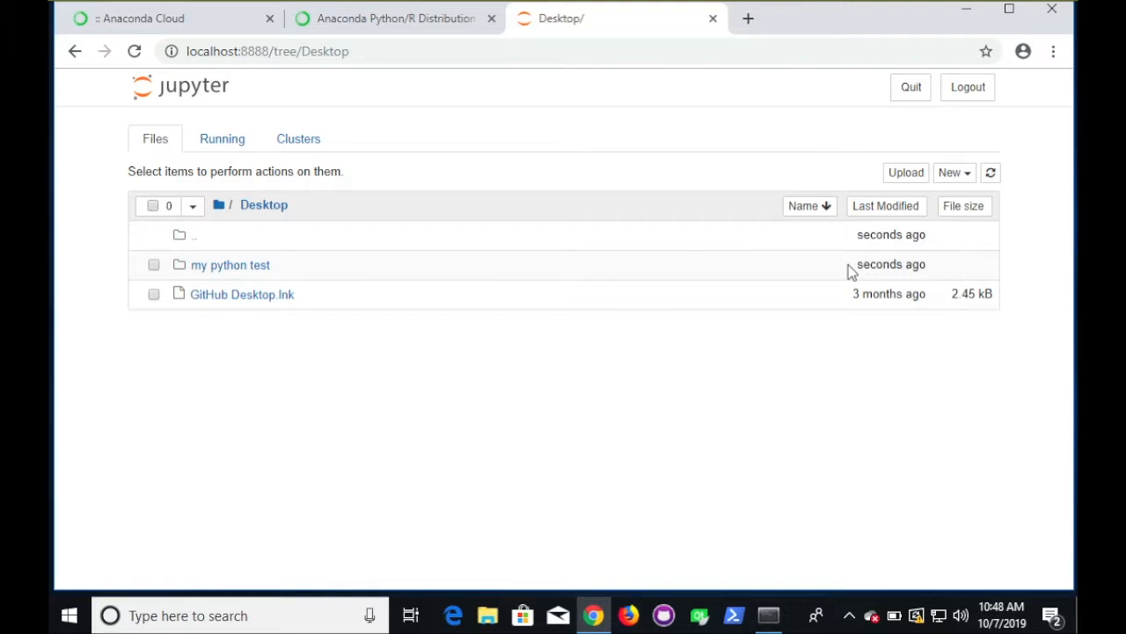
click(246, 266)
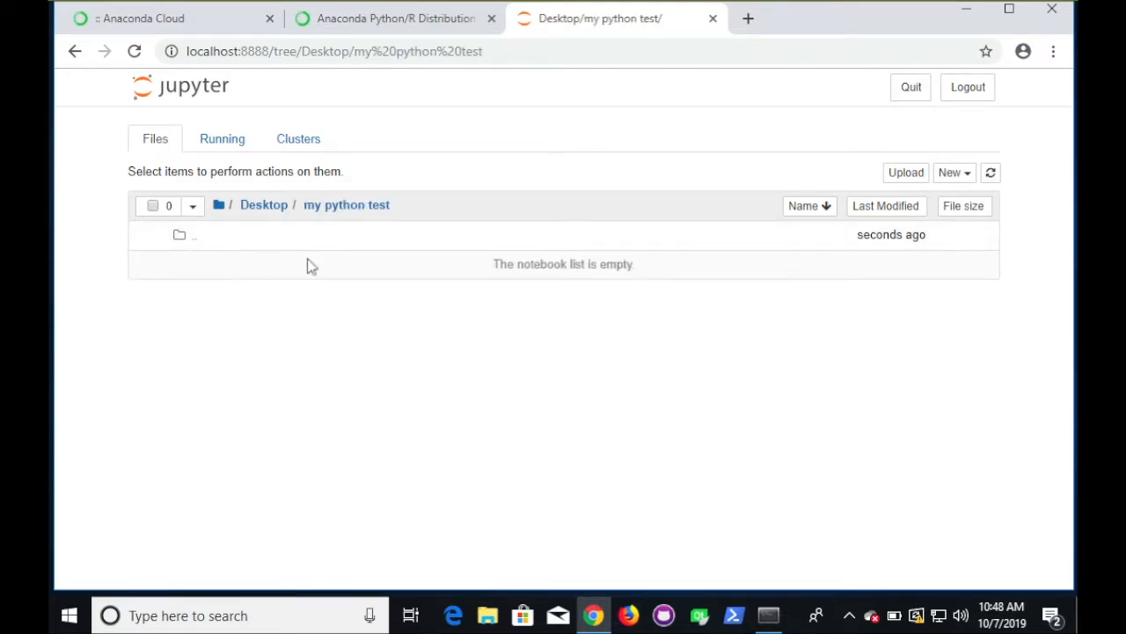
- Create a new Python 3 notebook and run the cells test = 3 and print(test), outputting 3
click(971, 175)
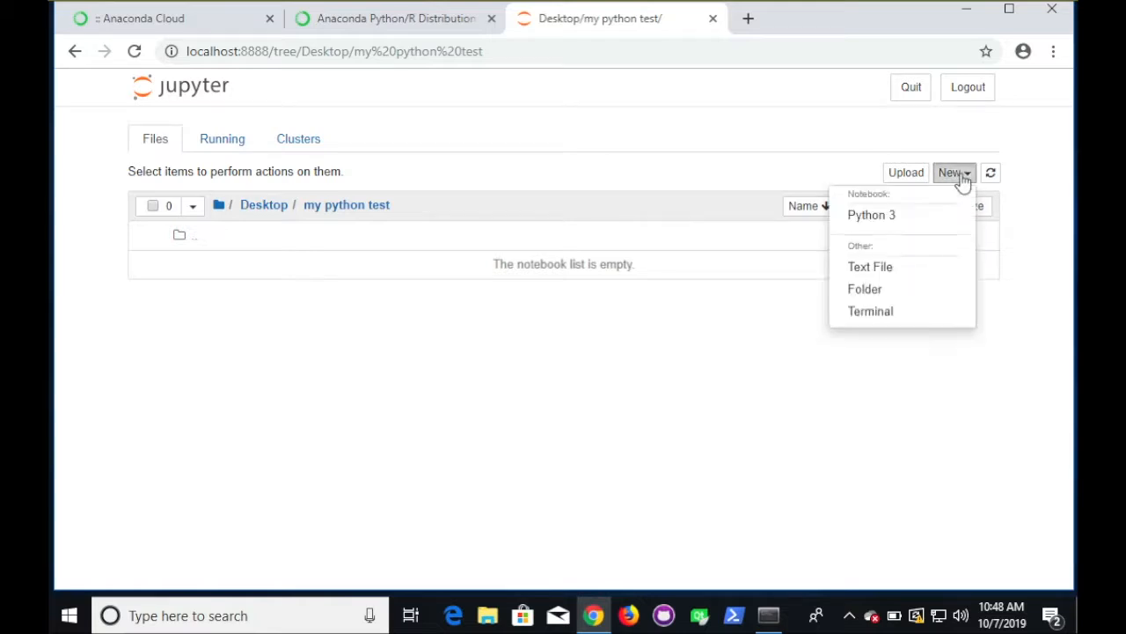
click(870, 217)
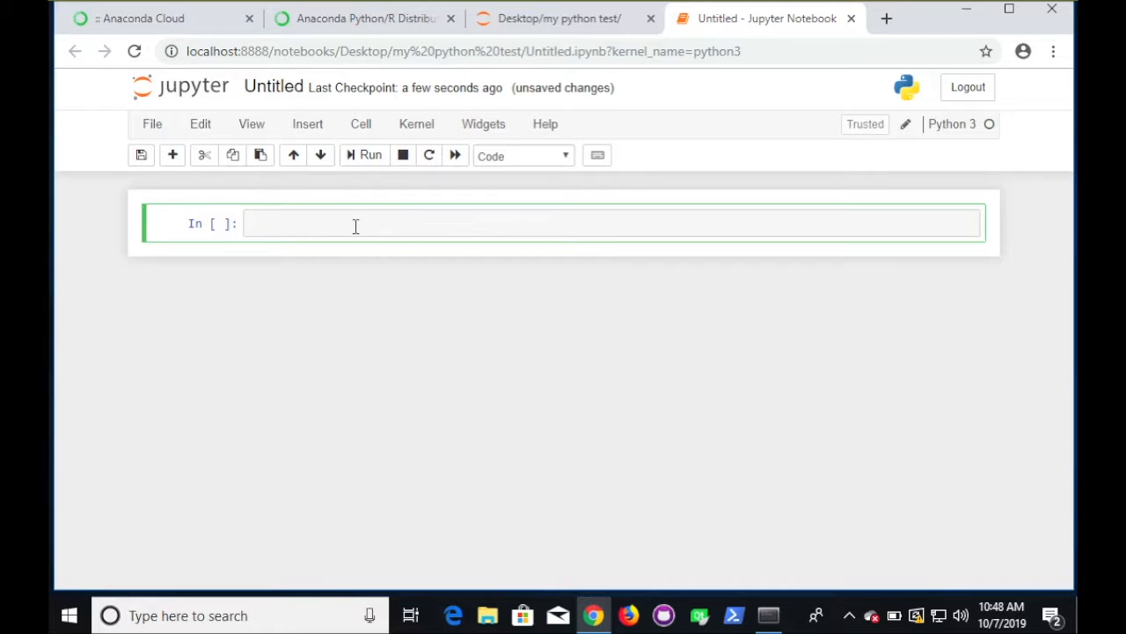
text(test = 3)
key(shift+Return)
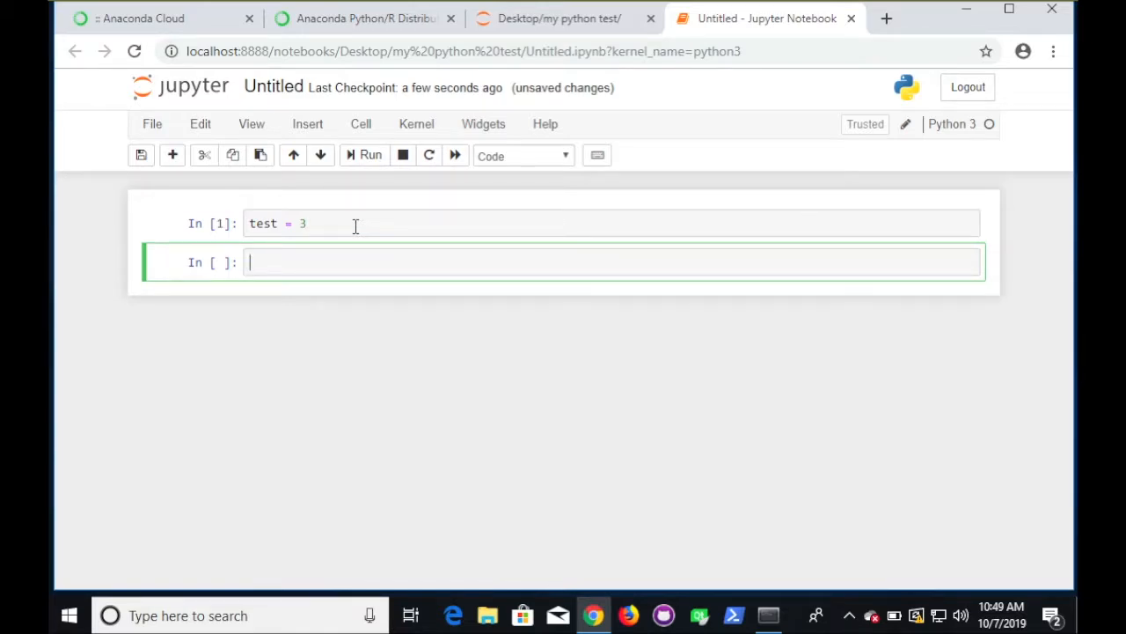
text(print()test)
key(shift+Return)
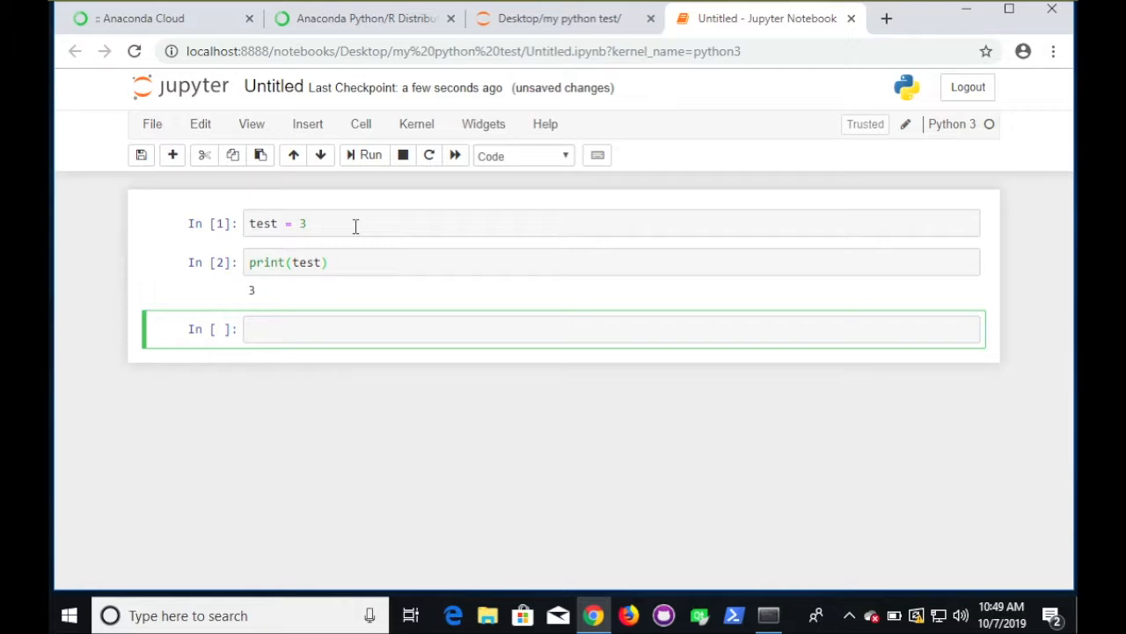
- Change the first cell from test = 3 to test = 4 and rerun it
click(333, 223)
key(BackSpace)
text(4)
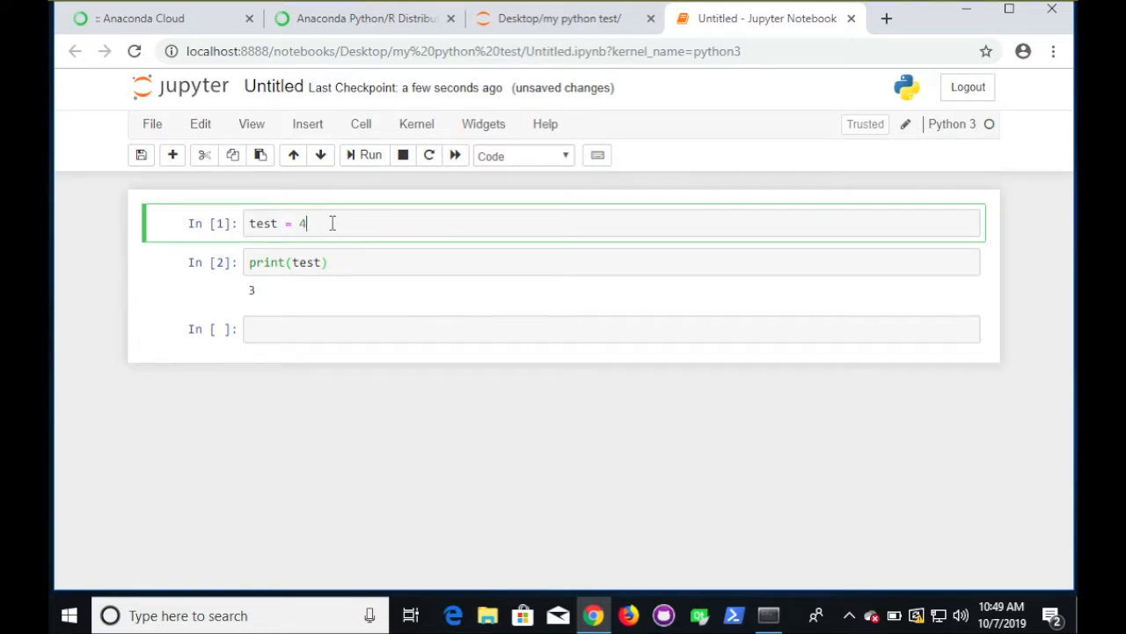
key(shift+Return)
key(shift+Return)
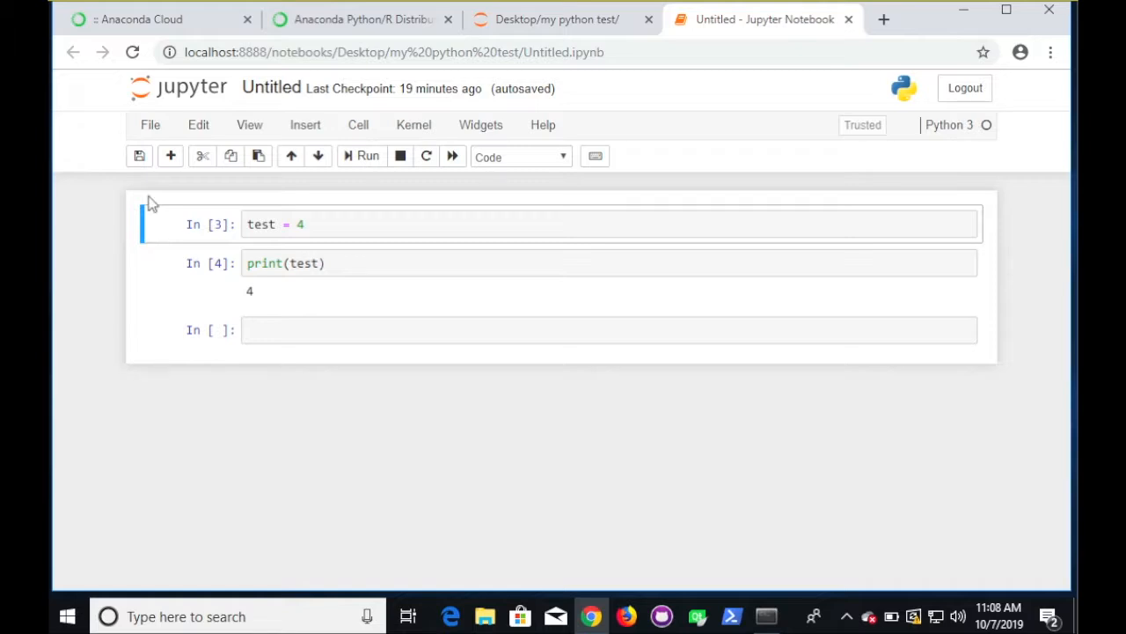
- Close and halt the notebook, then quit the Jupyter server
click(151, 127)
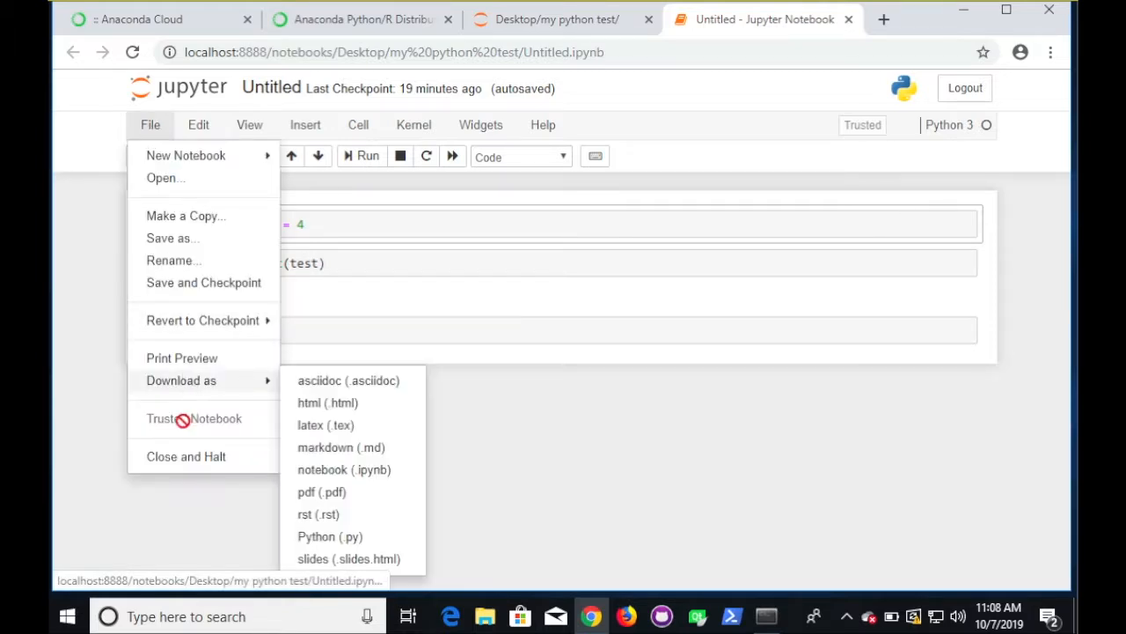
click(186, 456)
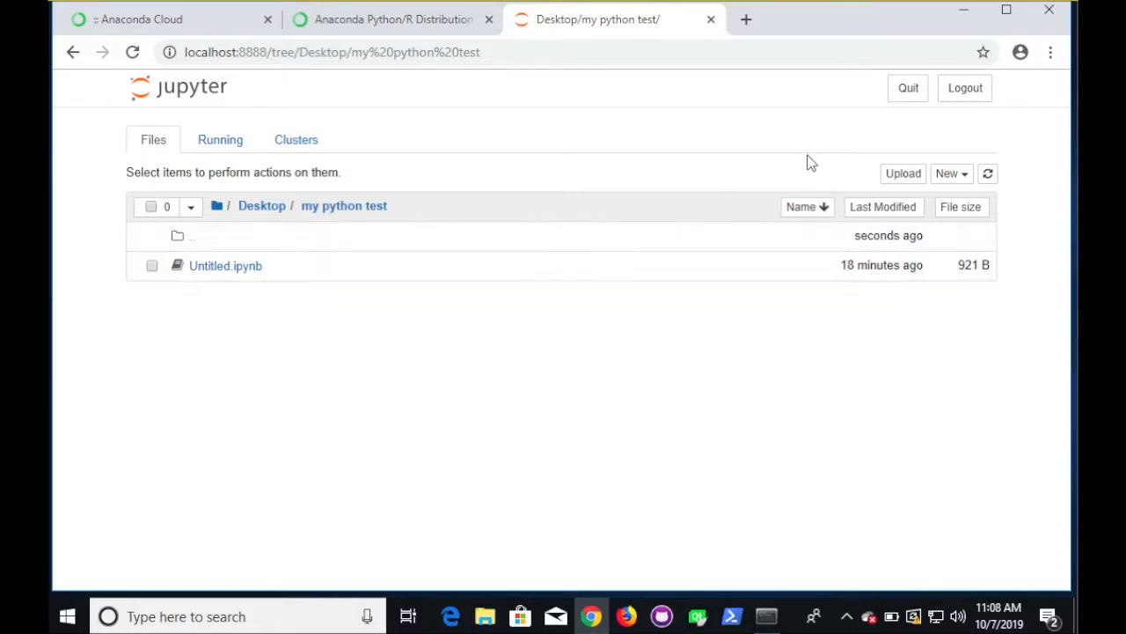
click(909, 88)
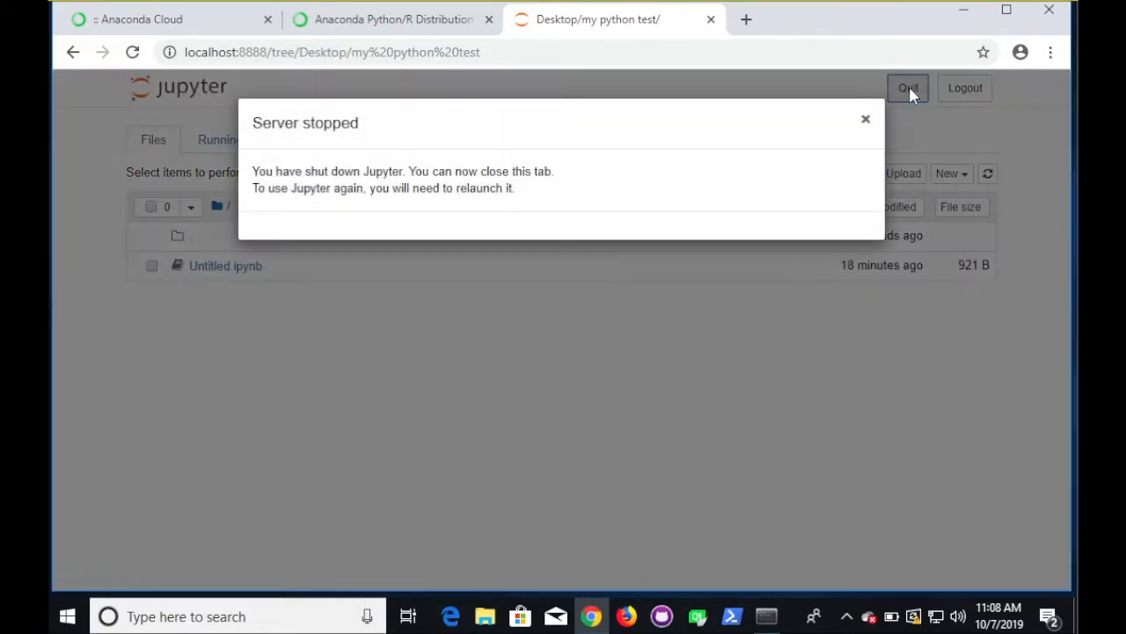
- Close the stopped Jupyter browser tab and return to the Anaconda Prompt console
click(767, 616)
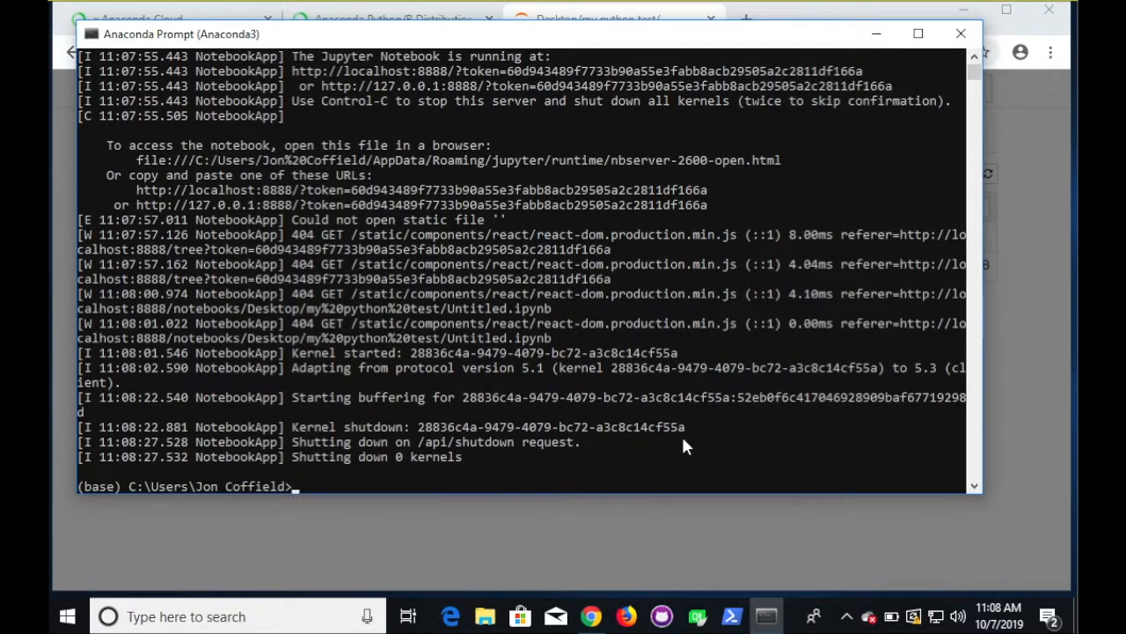
click(634, 519)
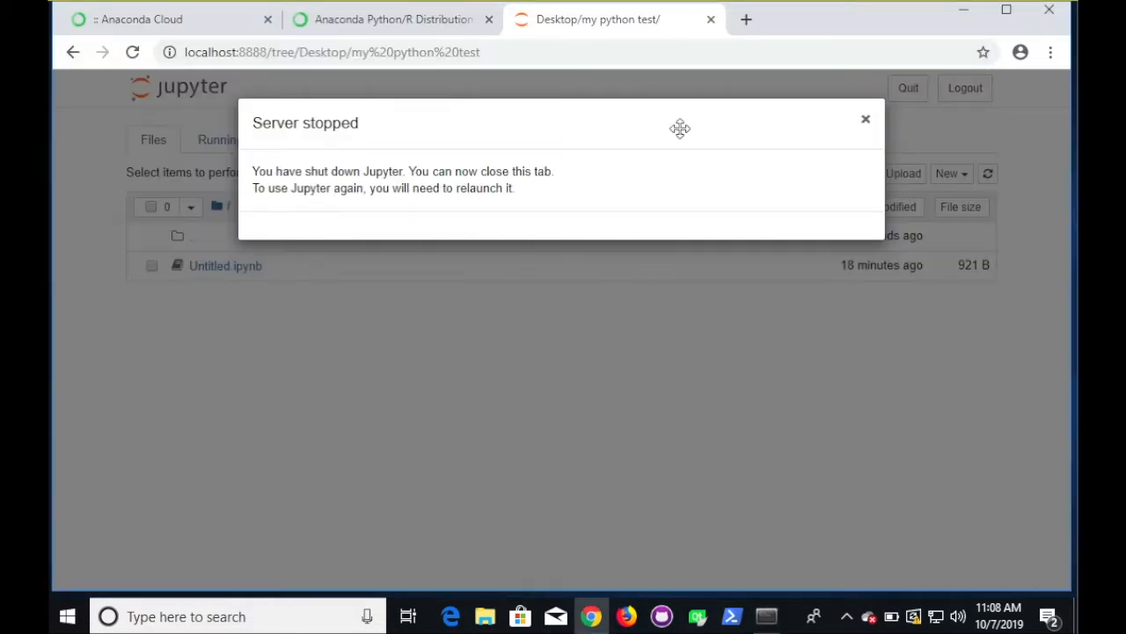
click(711, 19)
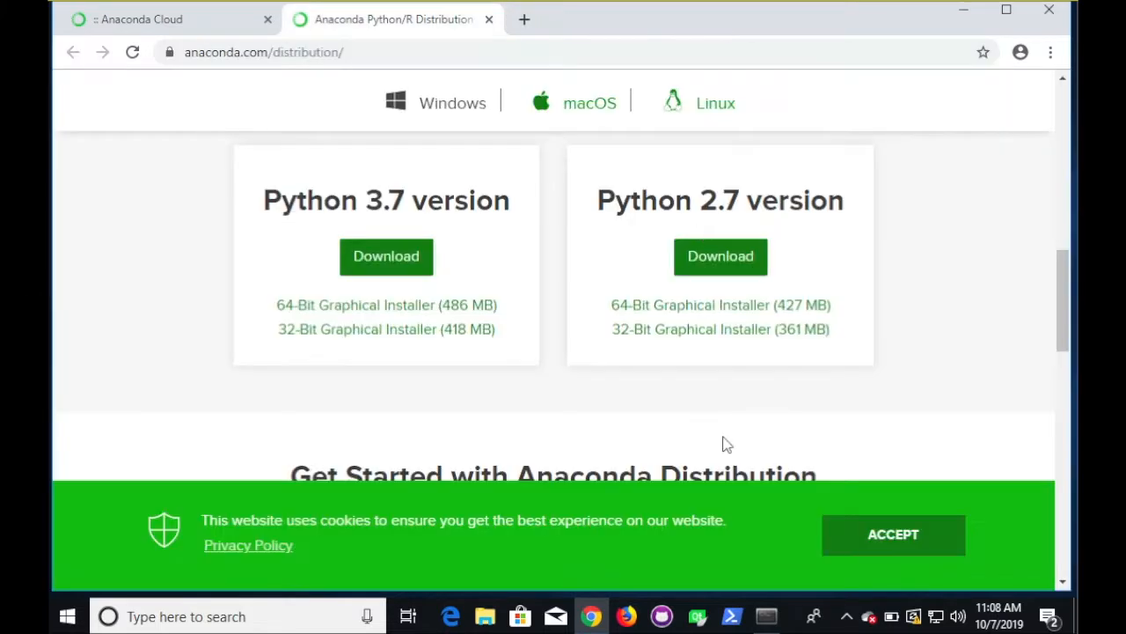
click(767, 618)
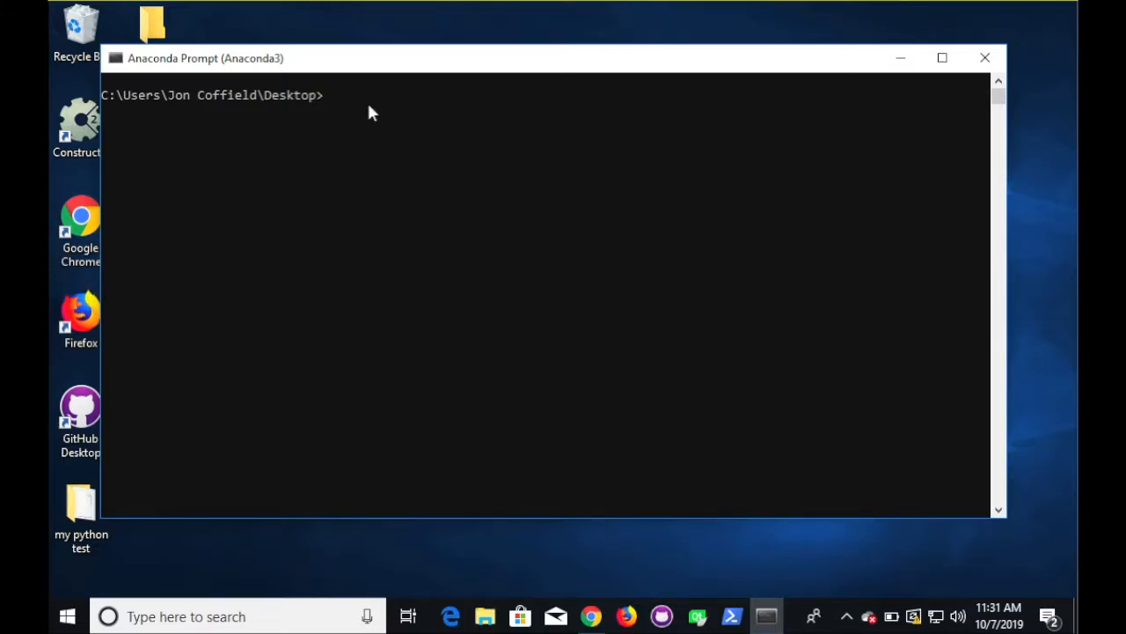
- Create a conda environment named myenv with conda create -n myenv, confirming with Y
text(conda create -n myenv)
key(Return)
text(Y)
key(Return)
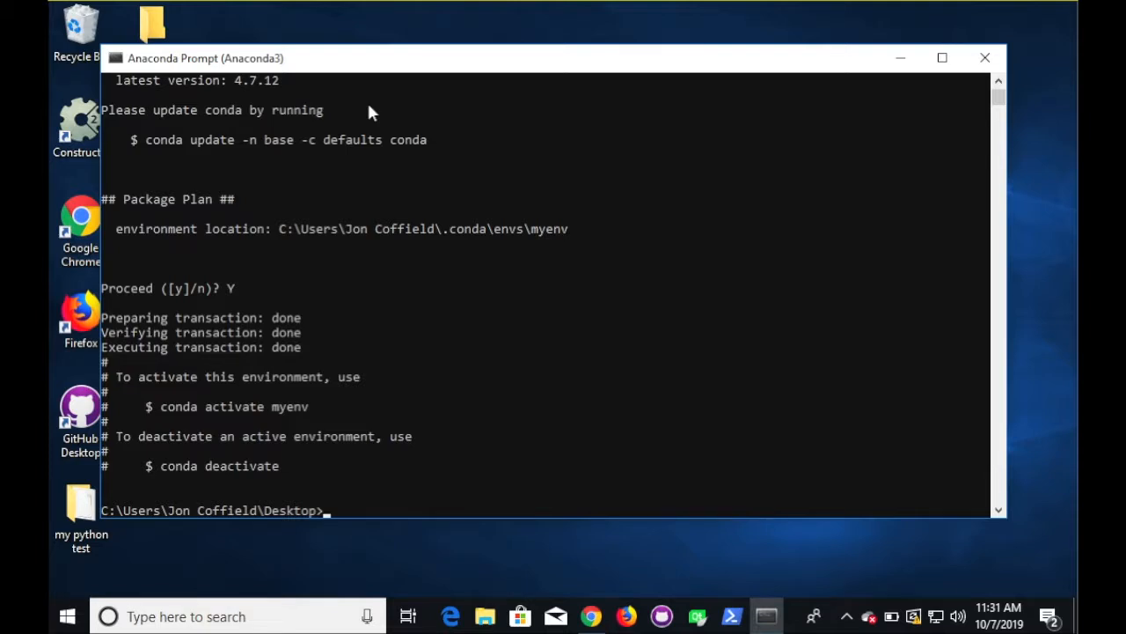
- Activate myenv and check that python --version reports 3.7.3
text(conda actuivate)
key(BackSpace)
key(BackSpace)
key(BackSpace)
key(BackSpace)
key(BackSpace)
key(BackSpace)
text(ivate )
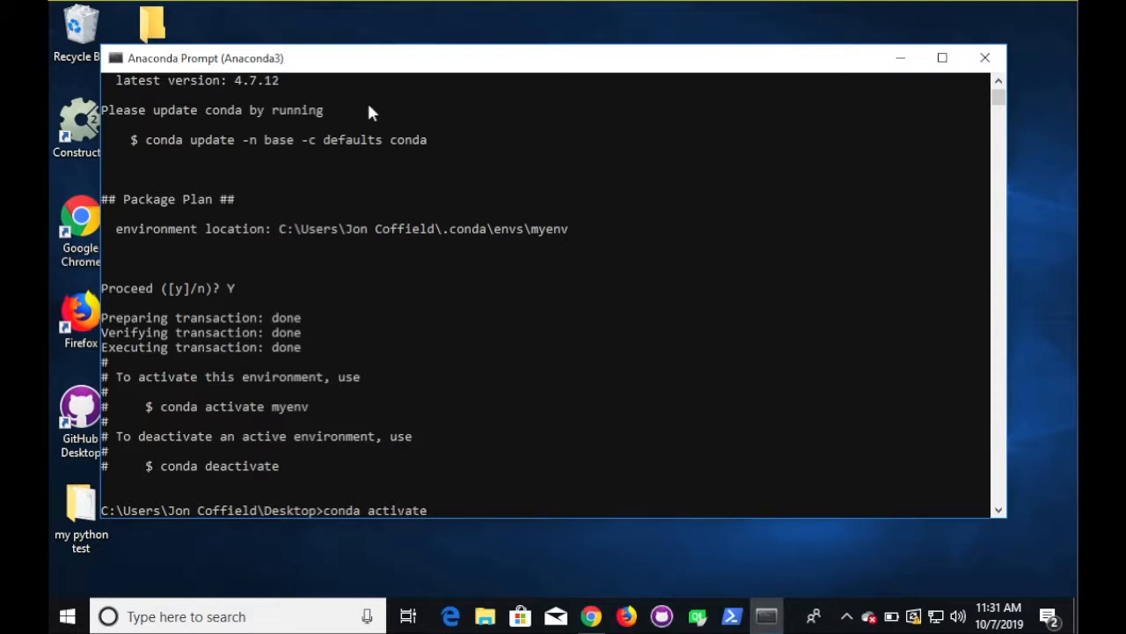
text(myen)
text(v)
key(Return)
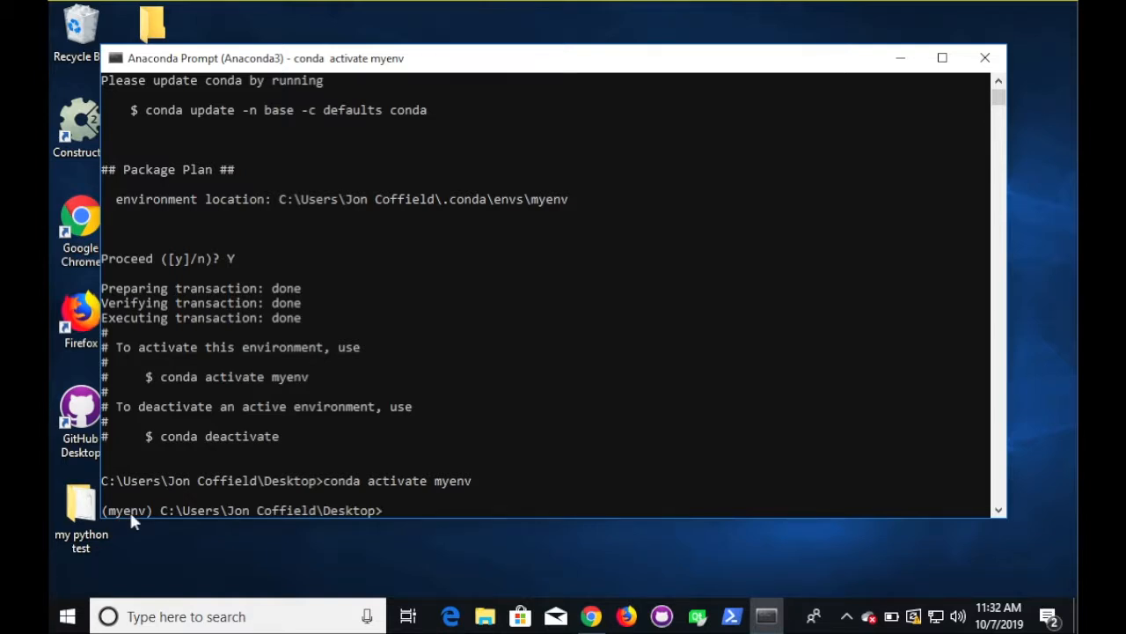
text(pyth)
text(--version)
key(Return)
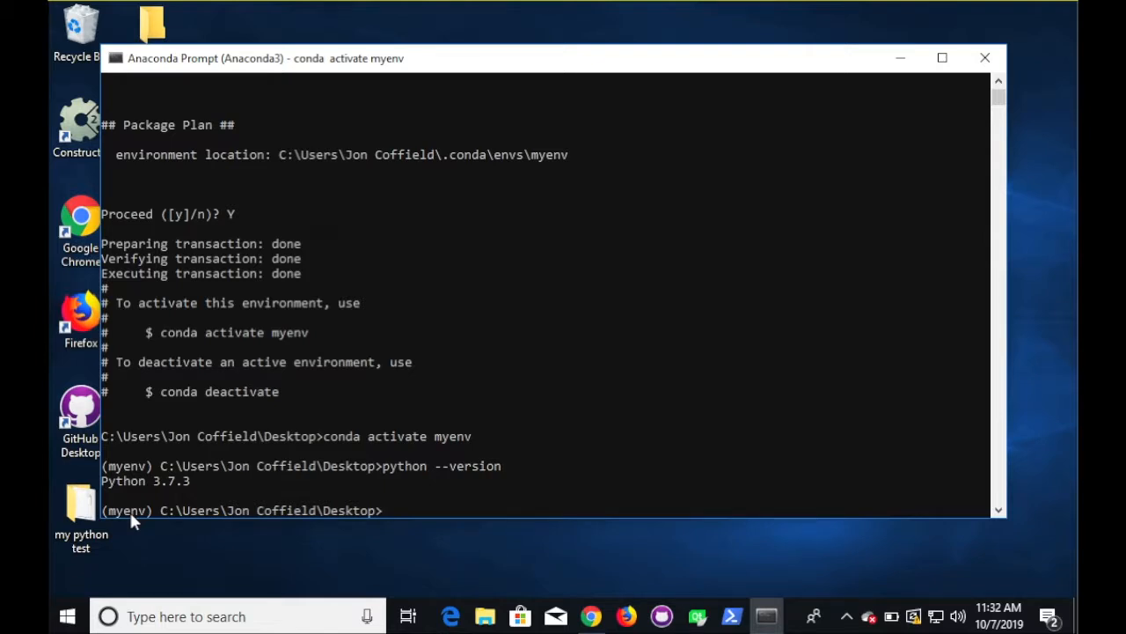
text(conda create -n myenv )
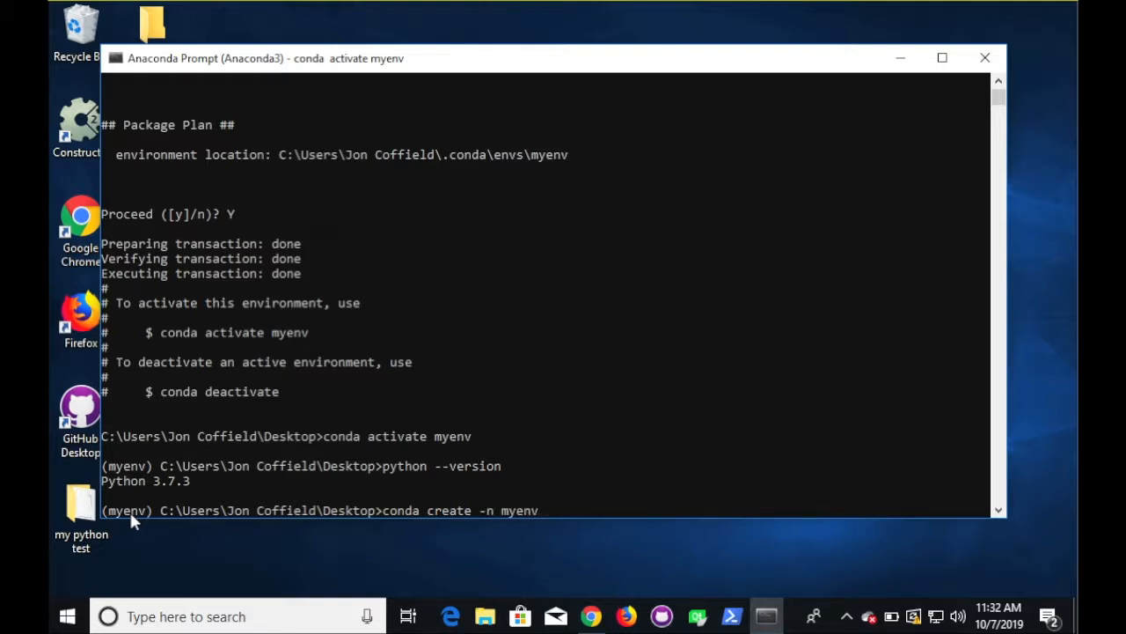
text(python=2.7)
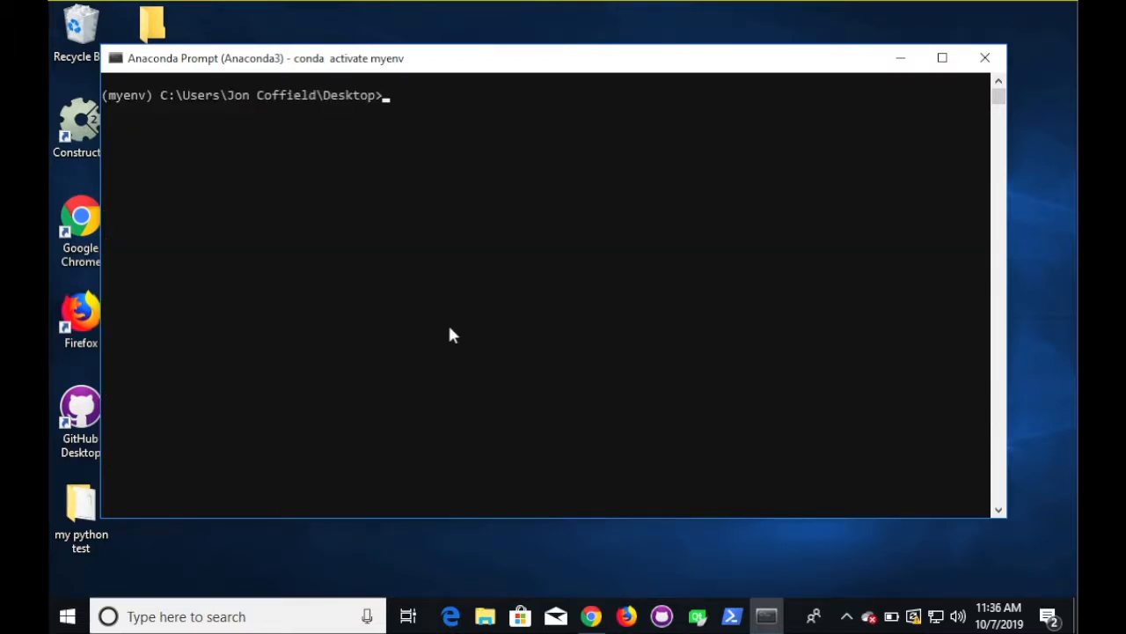
- Install numpy into myenv with conda install -n myenv numpy, confirming with Y
text(conda install -)
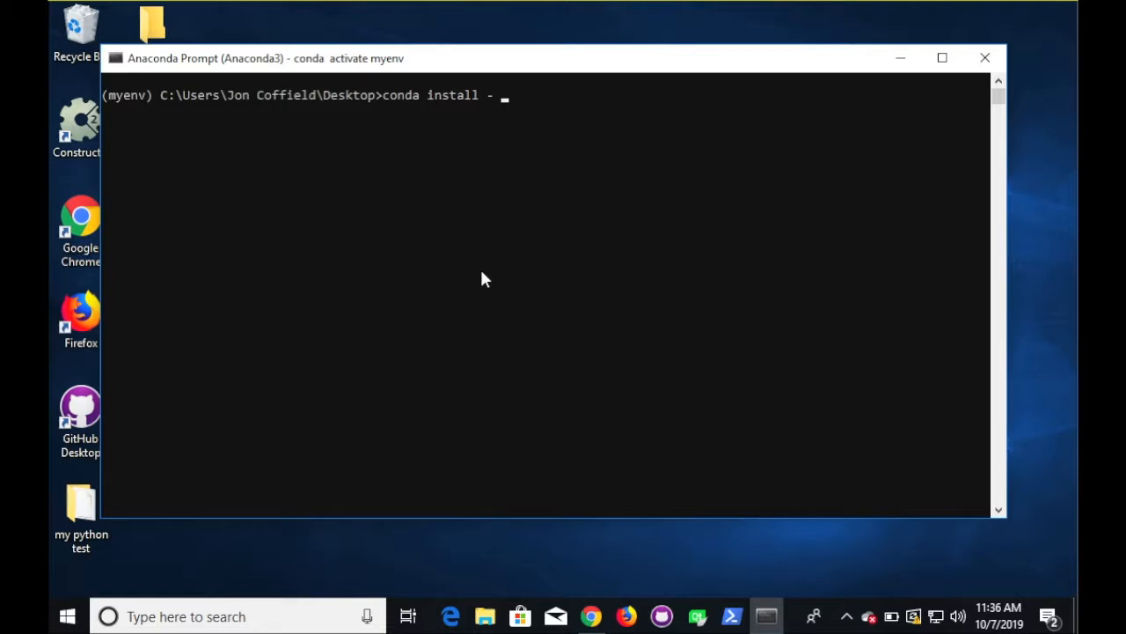
text(n myenv numpy)
key(Return)
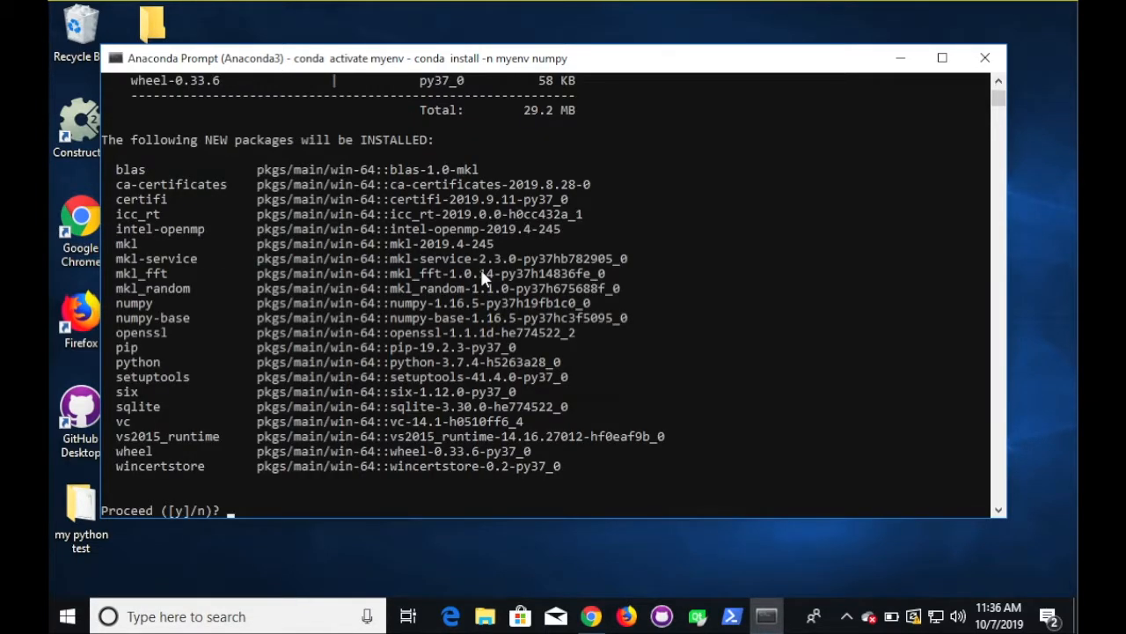
text(Y)
key(Return)
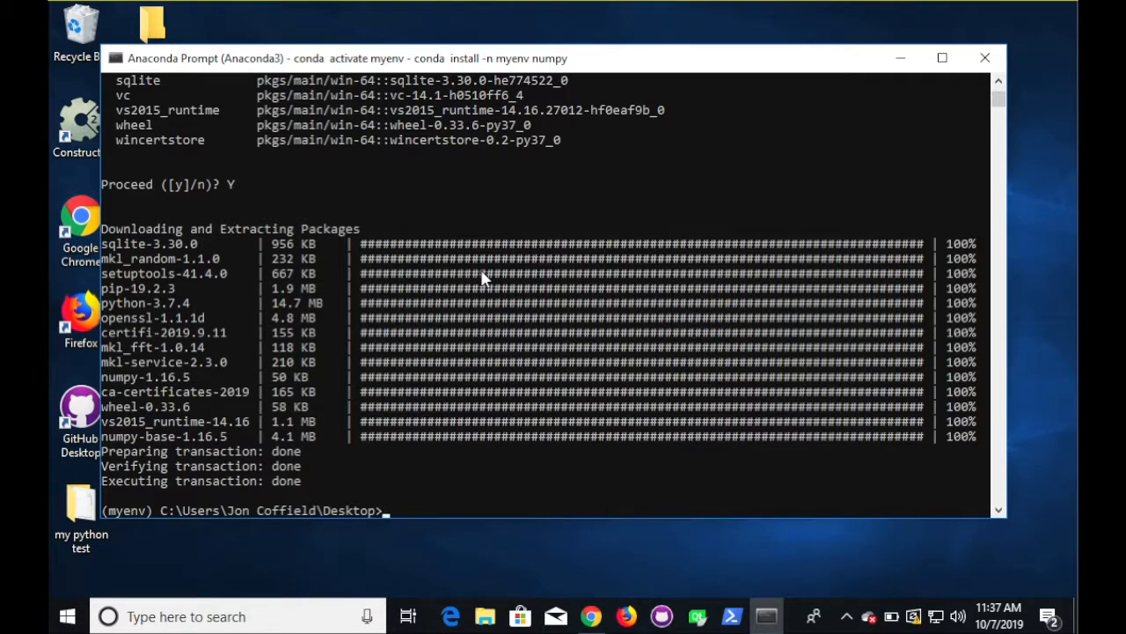
- Start Python, import numpy as np without error, then search the Start menu for Anaconda
text(python)
key(Return)
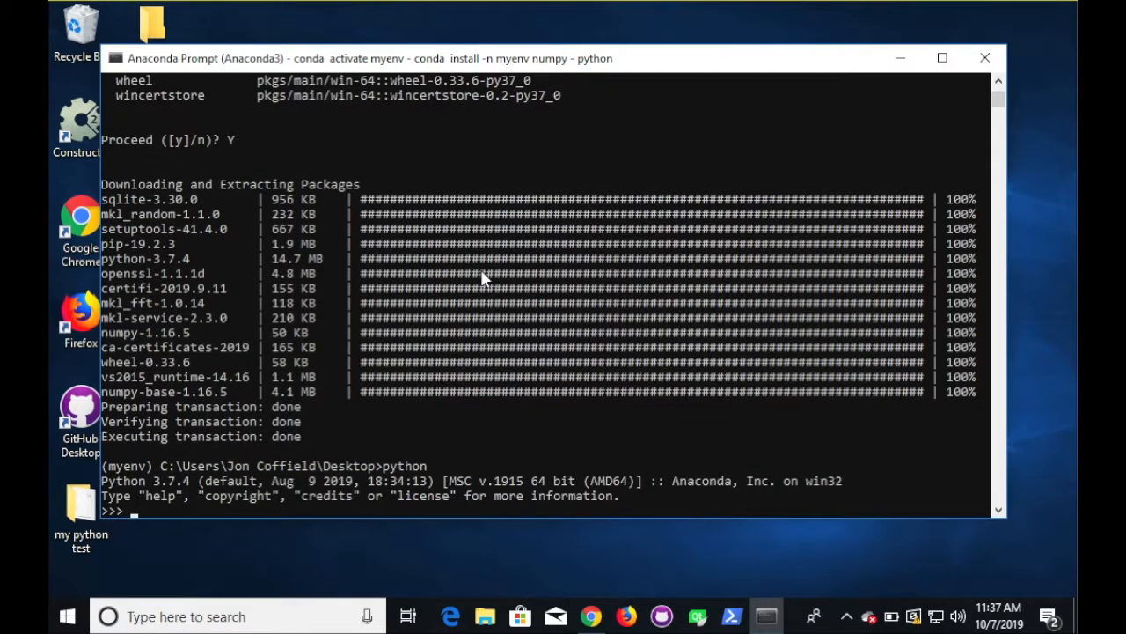
text(import numpy as np)
key(Return)
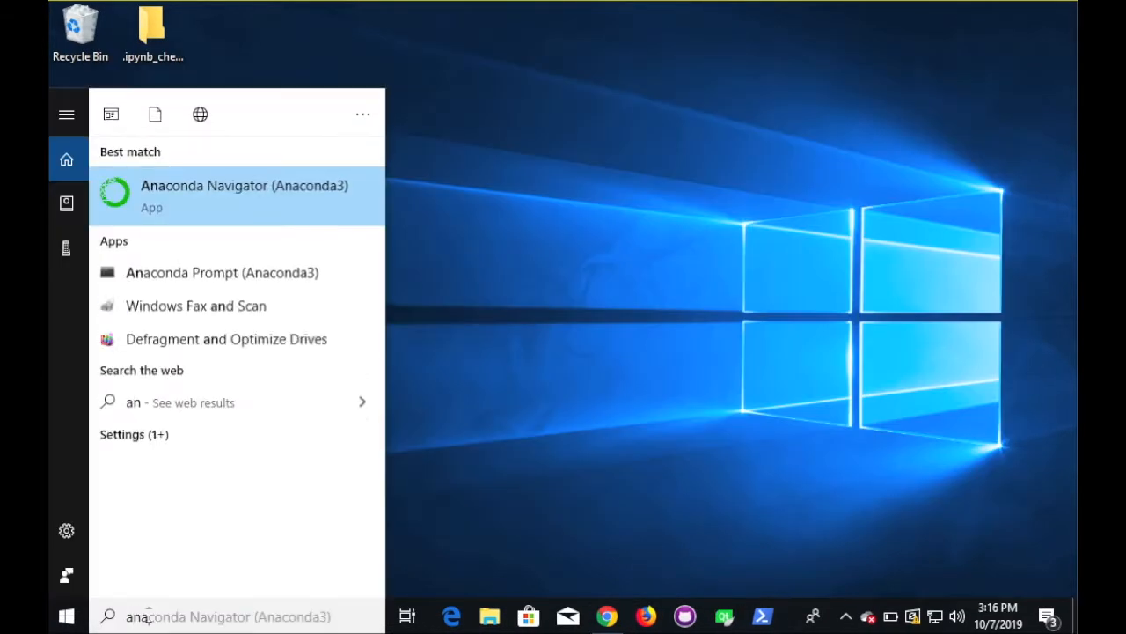
text(ac)
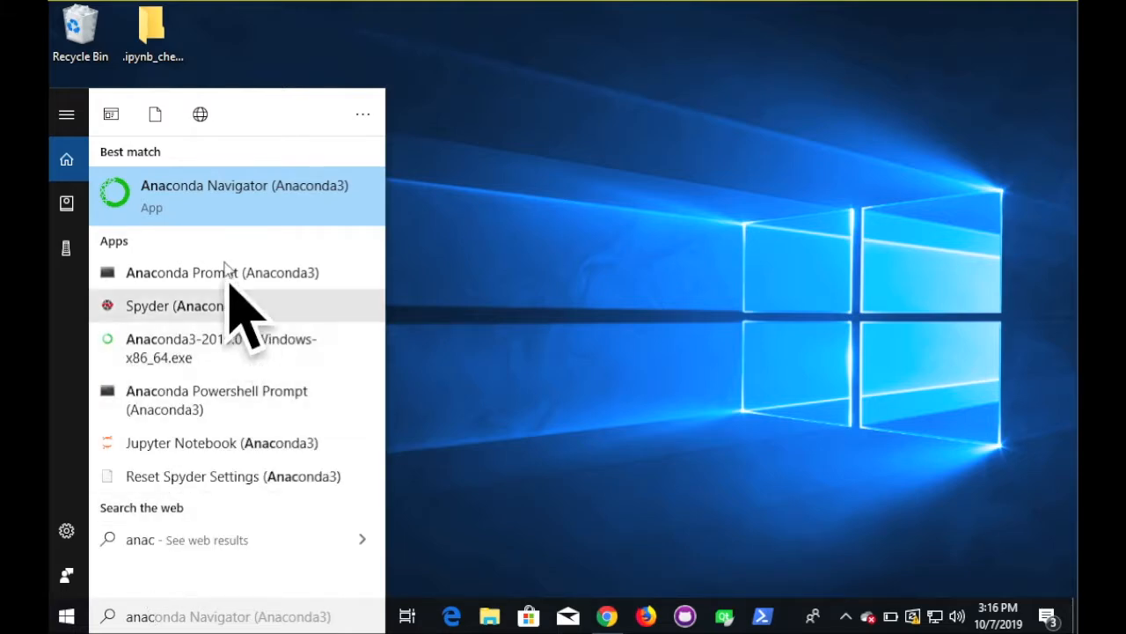
- Launch Anaconda Navigator and scroll through its Home page applications
click(225, 205)
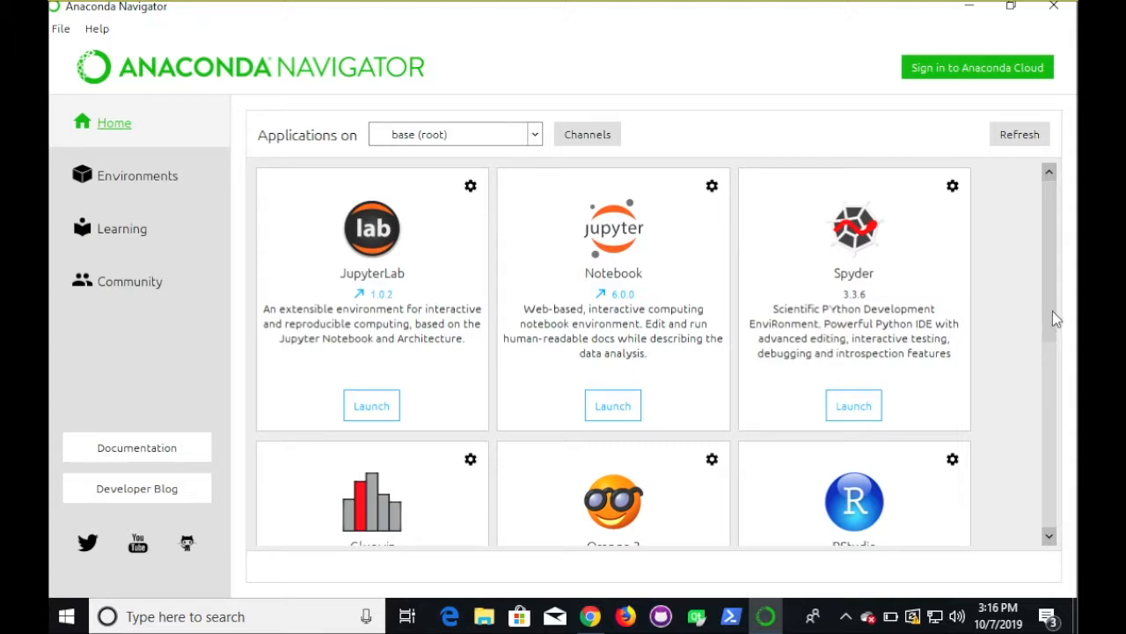
drag(1053, 313, 1051, 328)
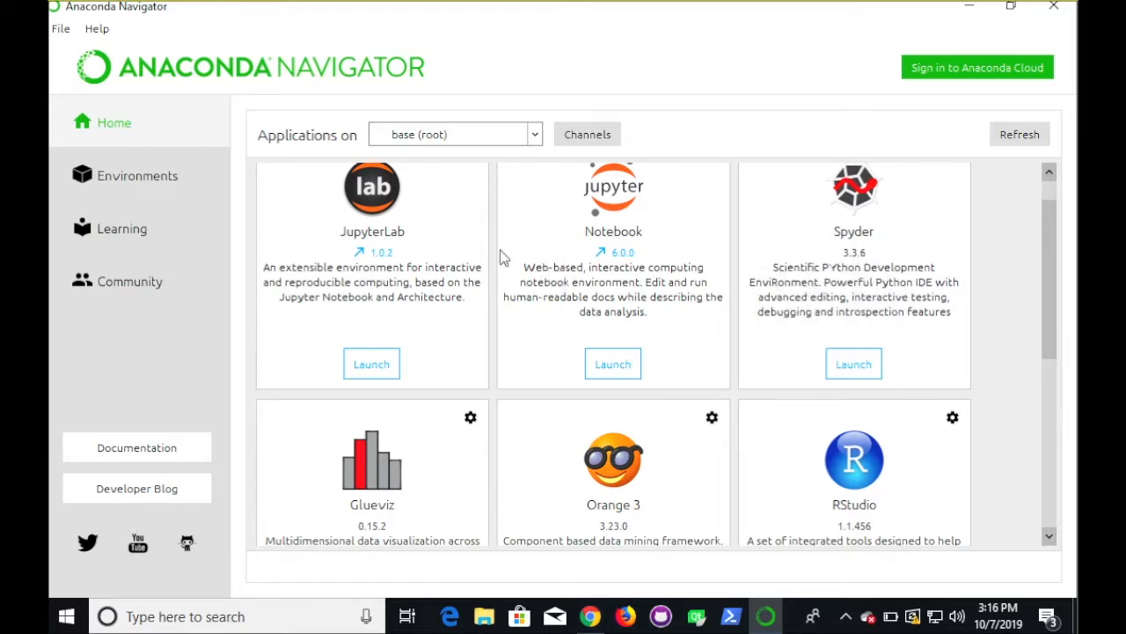
drag(1052, 306, 1059, 441)
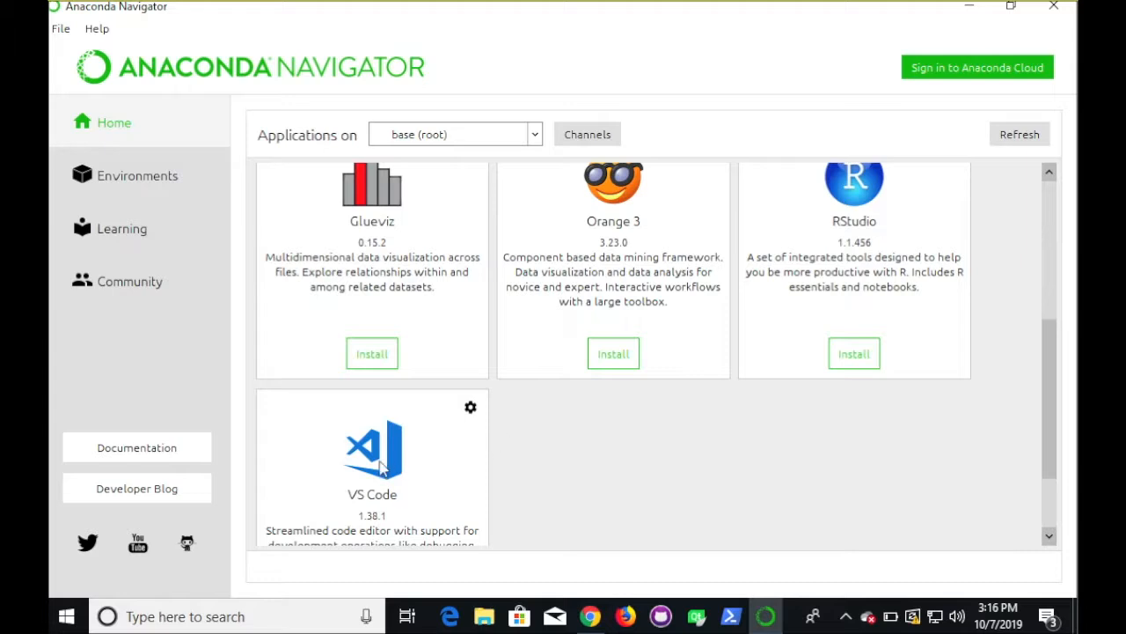
drag(1047, 417, 1058, 258)
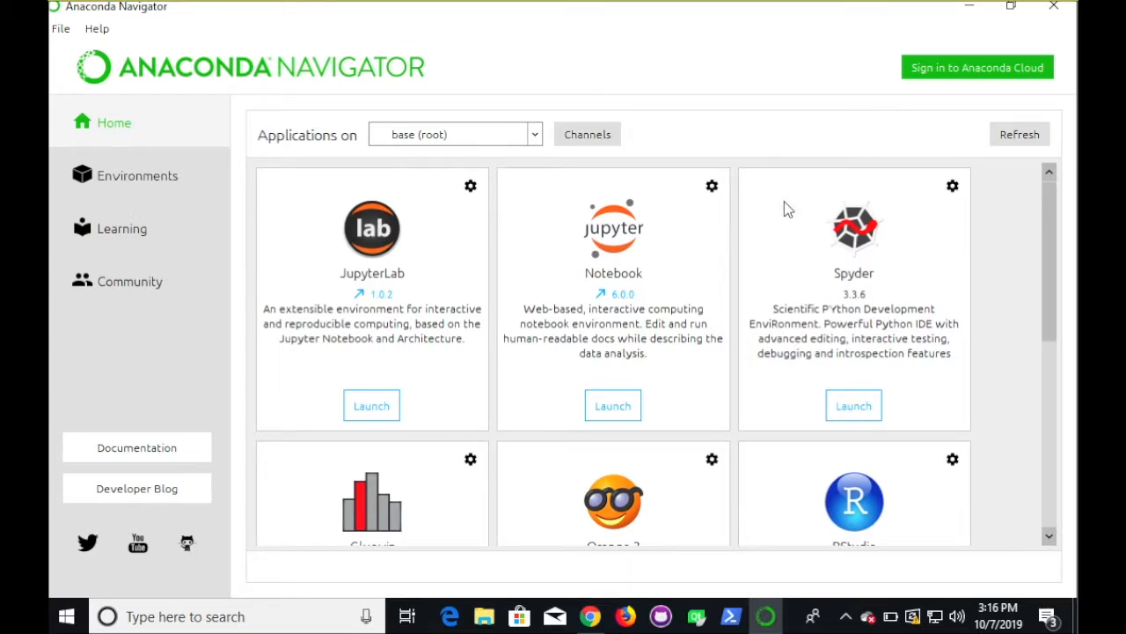
- Open the Environments page and review base (root)'s 273 installed packages alongside myenv
click(530, 143)
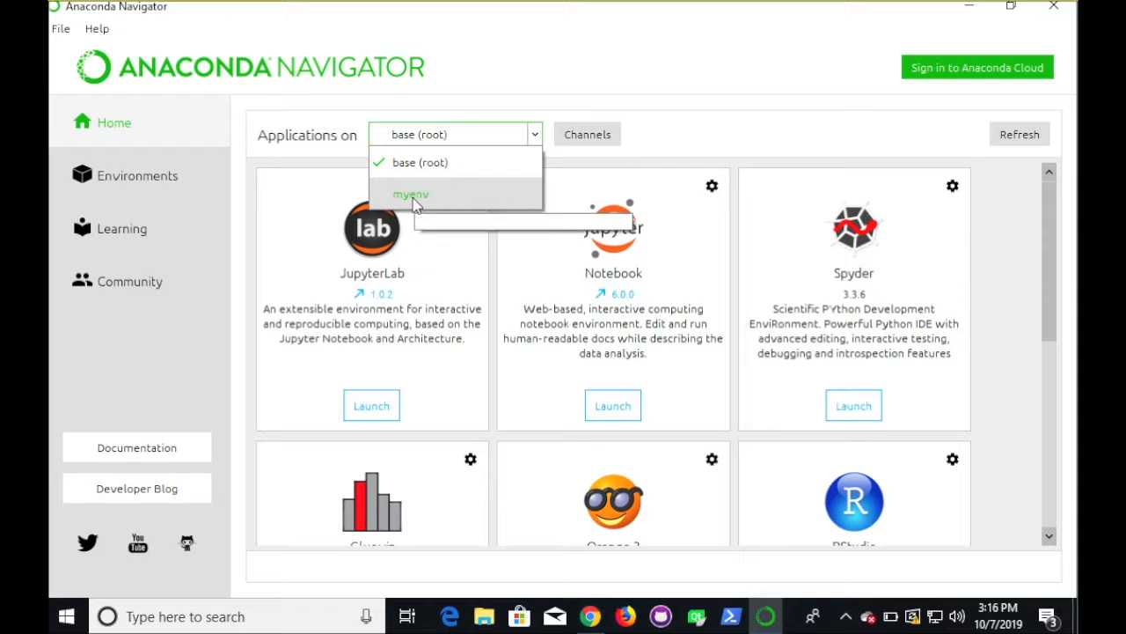
click(171, 179)
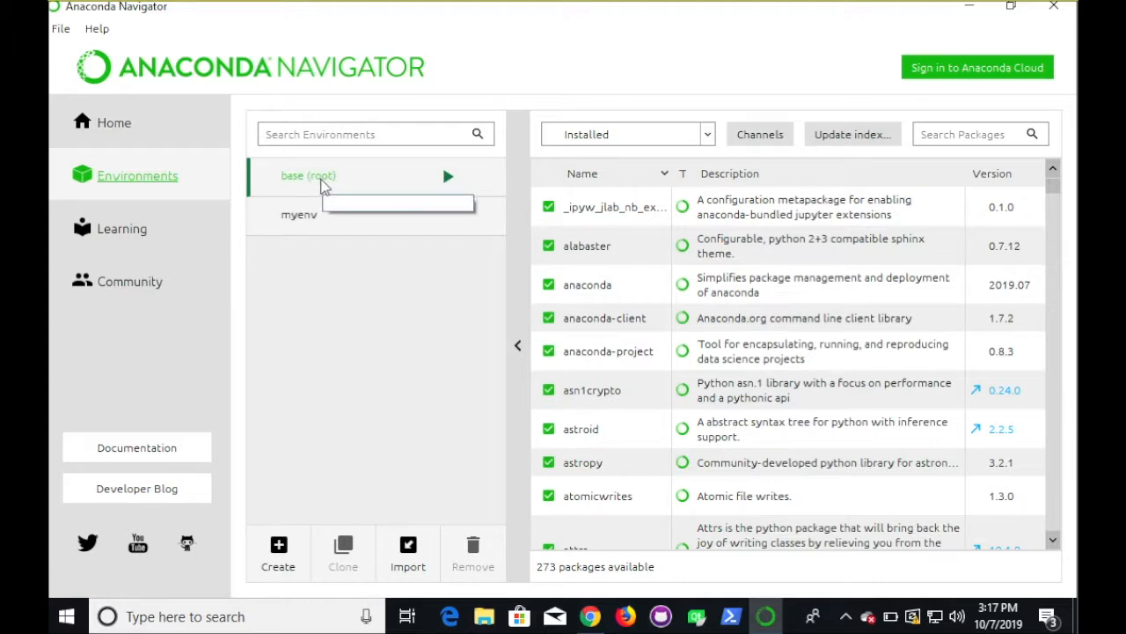
click(306, 215)
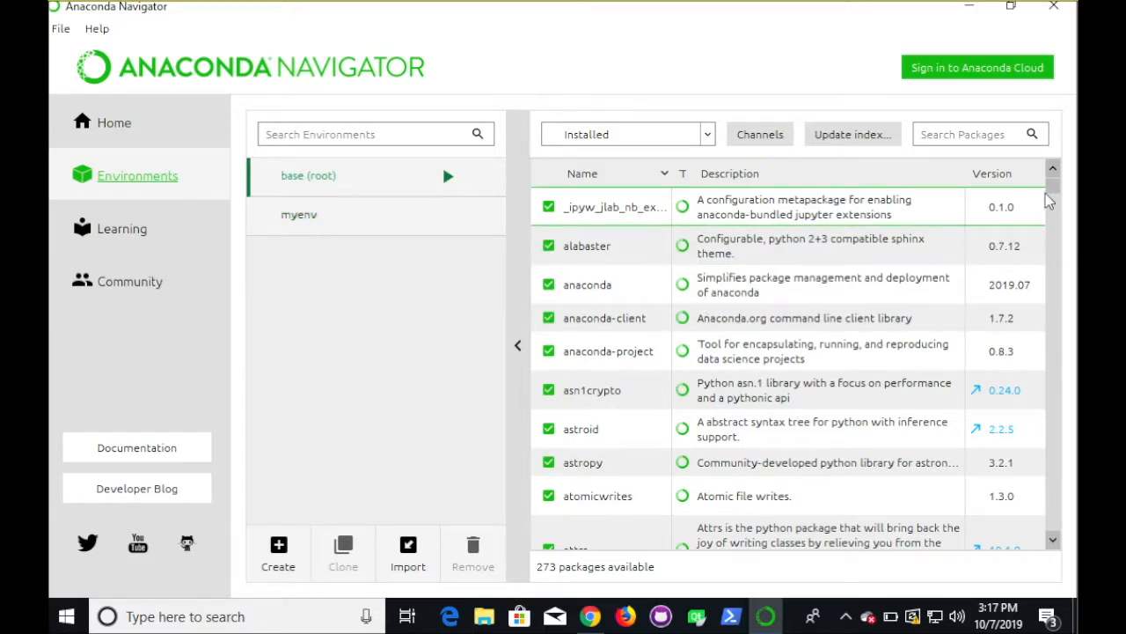
drag(1058, 192, 1075, 146)
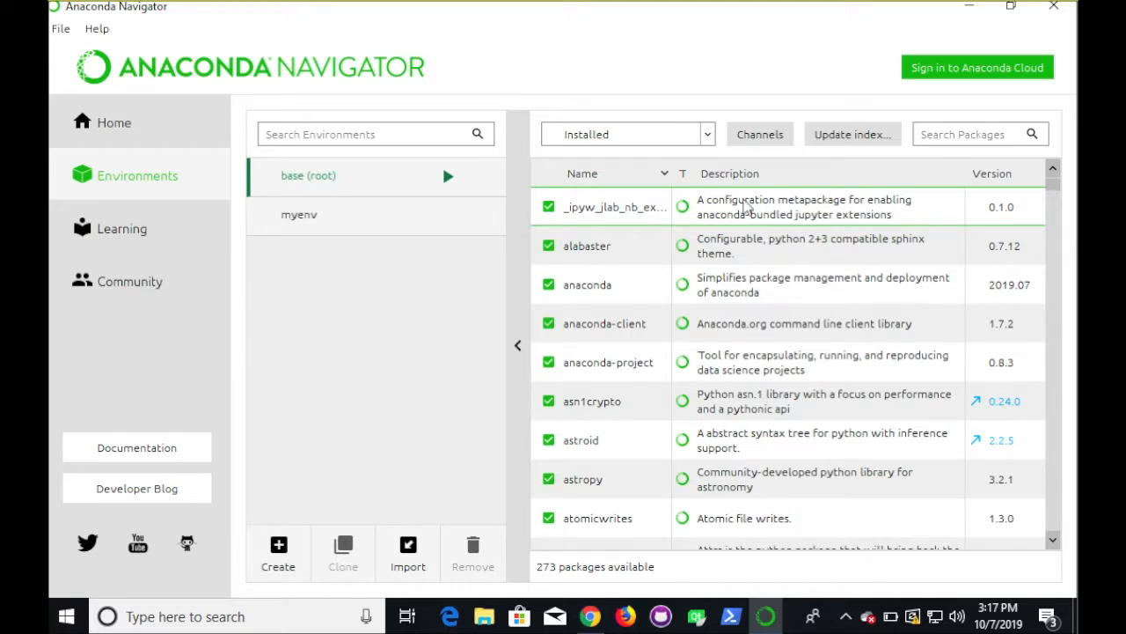
- Select myenv and scroll through its installed packages
click(368, 224)
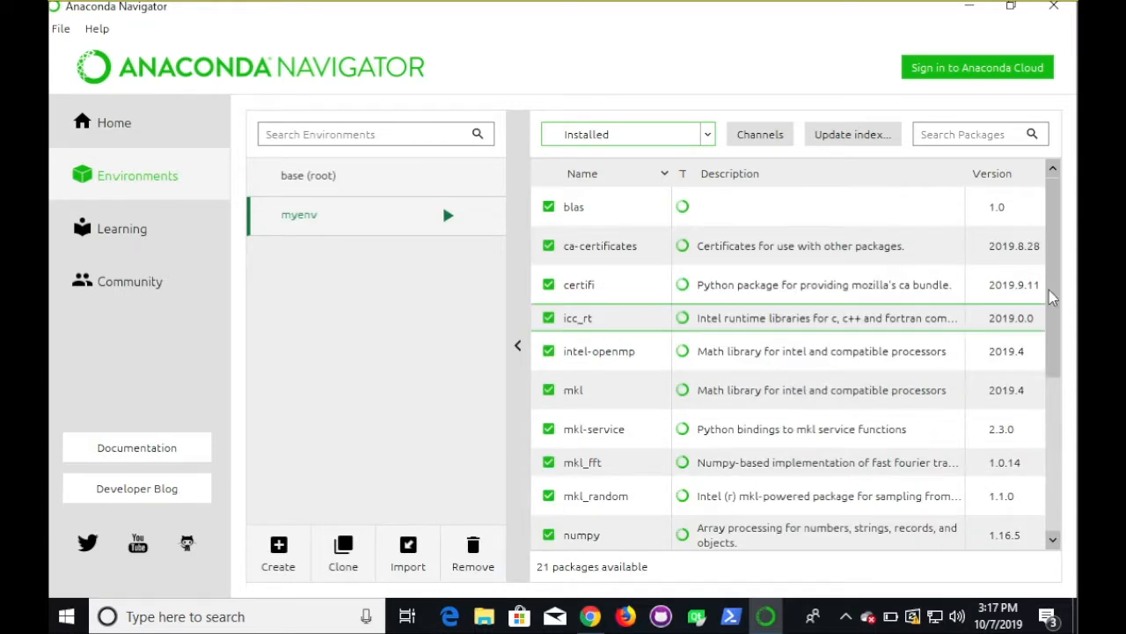
scroll(1056, 414, down, 3)
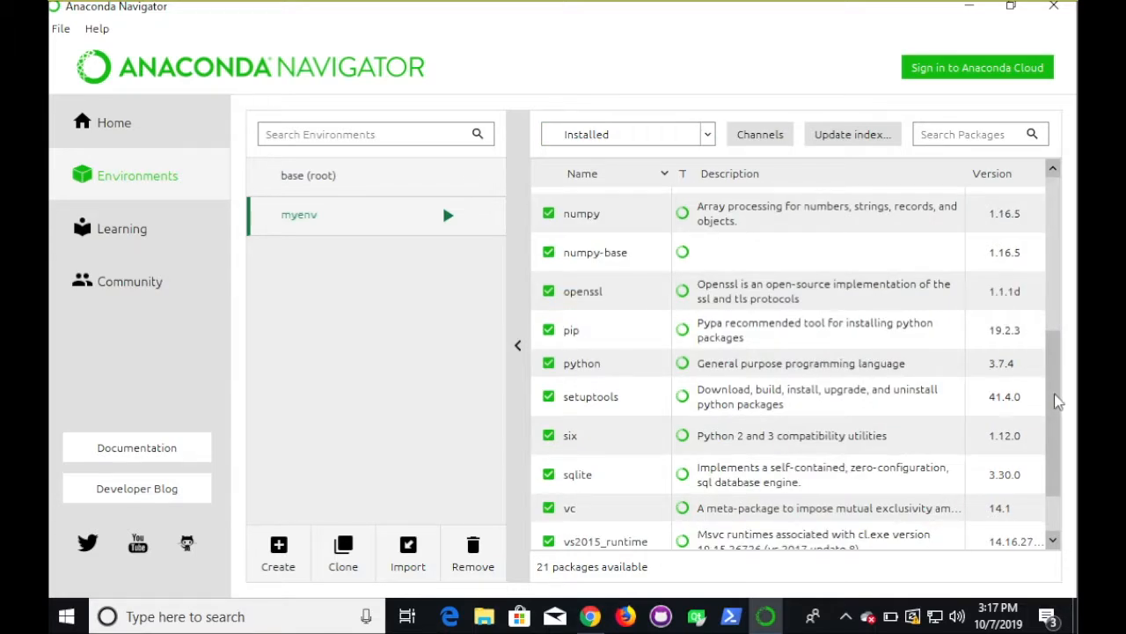
scroll(1054, 387, down, 1)
scroll(1053, 392, up, 1)
scroll(1054, 392, up, 3)
scroll(1056, 394, down, 3)
scroll(1056, 395, down, 3)
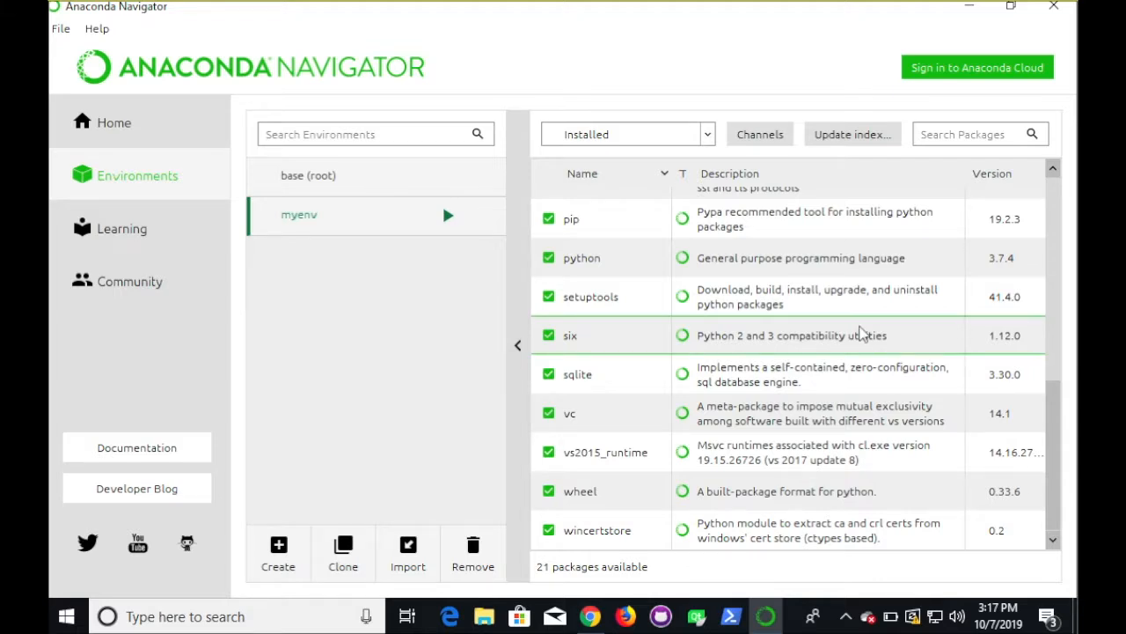
- Filter myenv to Not installed packages, search 'pandas' and mark pandas for installation
click(678, 141)
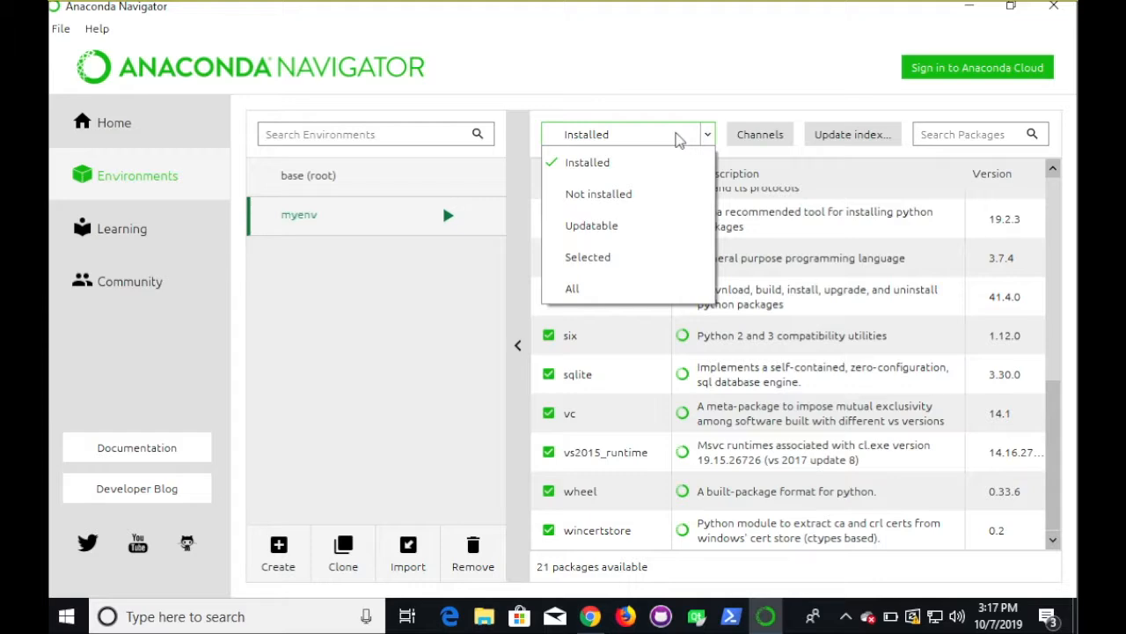
click(633, 193)
click(954, 134)
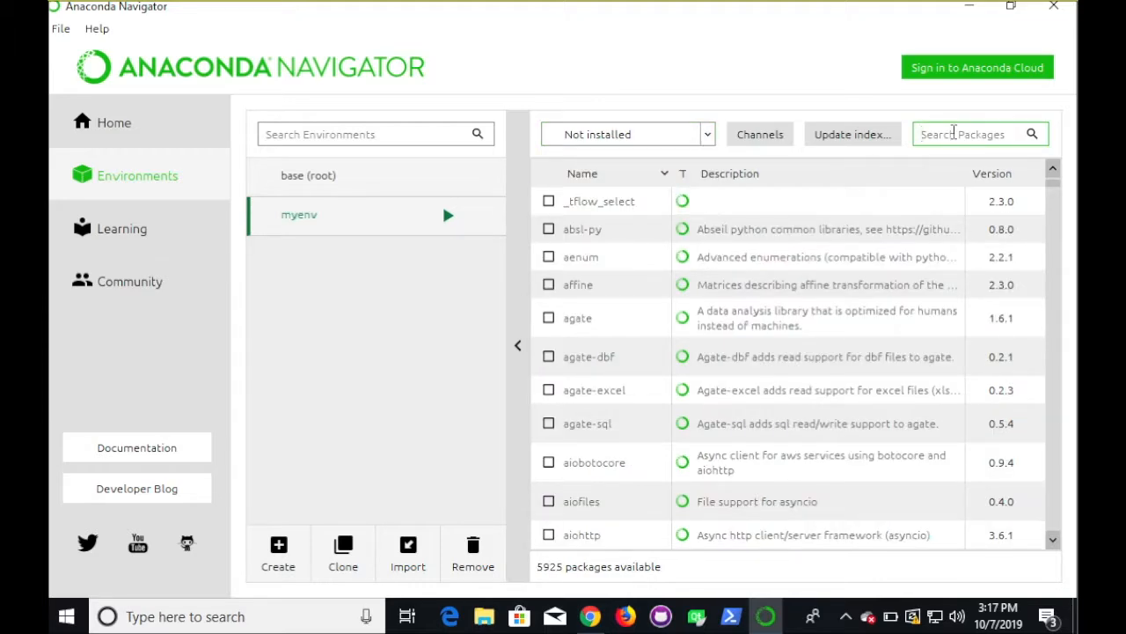
text(pandas)
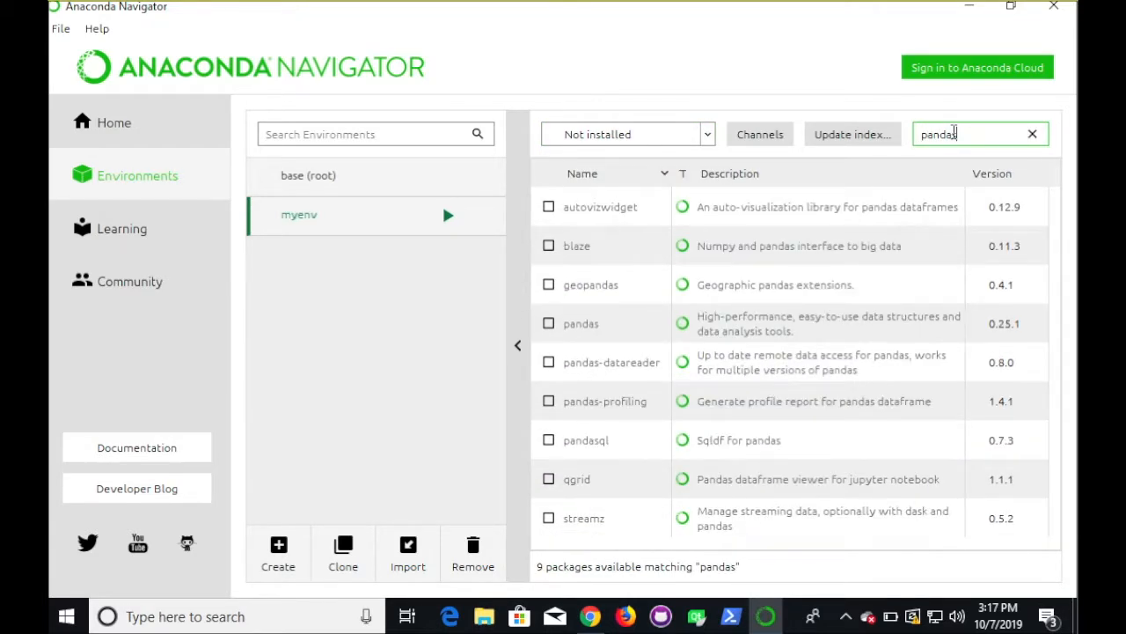
click(549, 325)
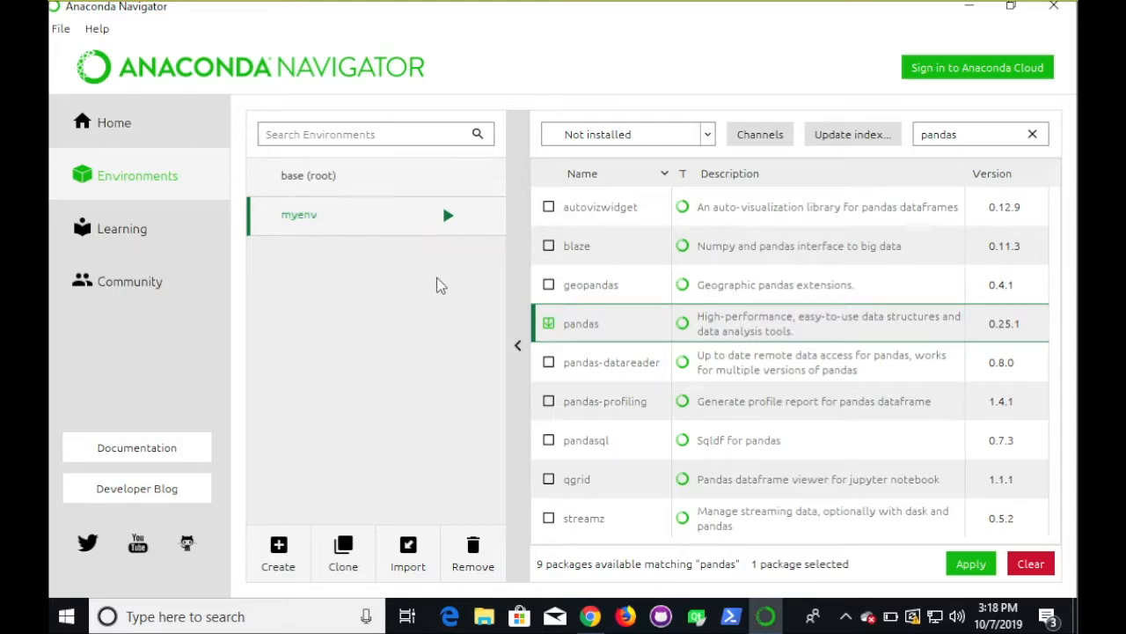
click(448, 216)
click(509, 220)
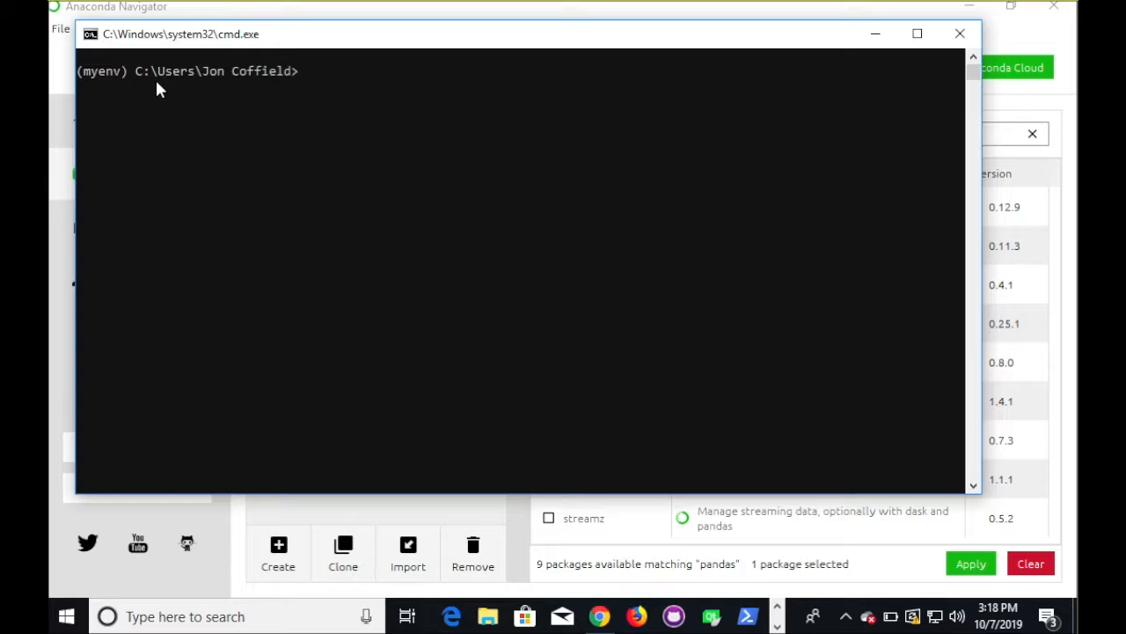
text(exit)
key(Return)
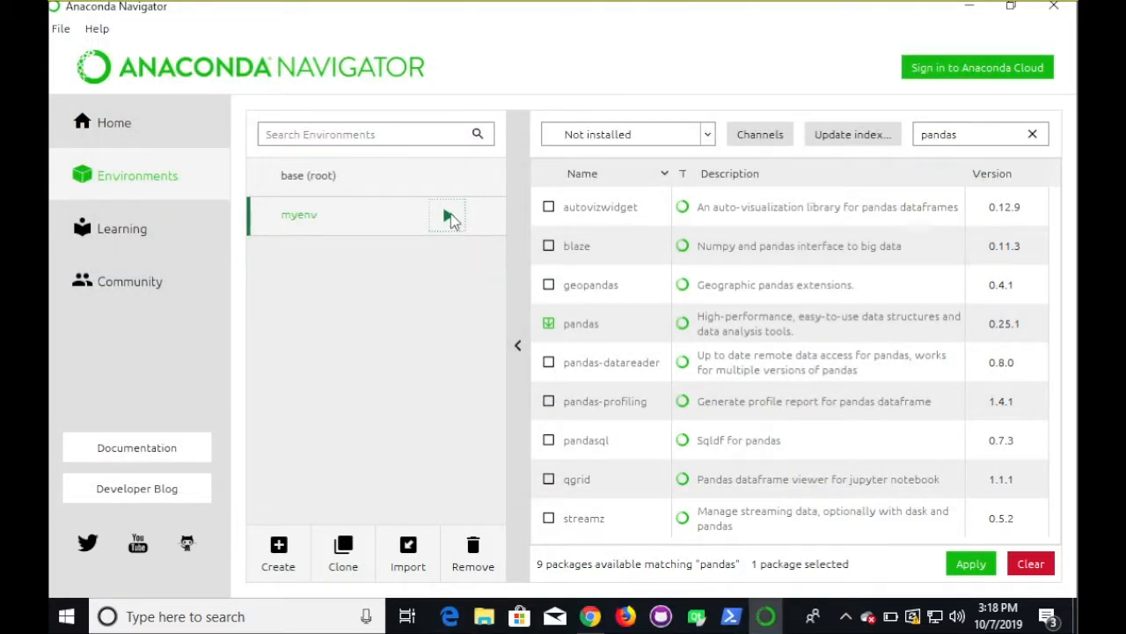
click(449, 216)
click(498, 251)
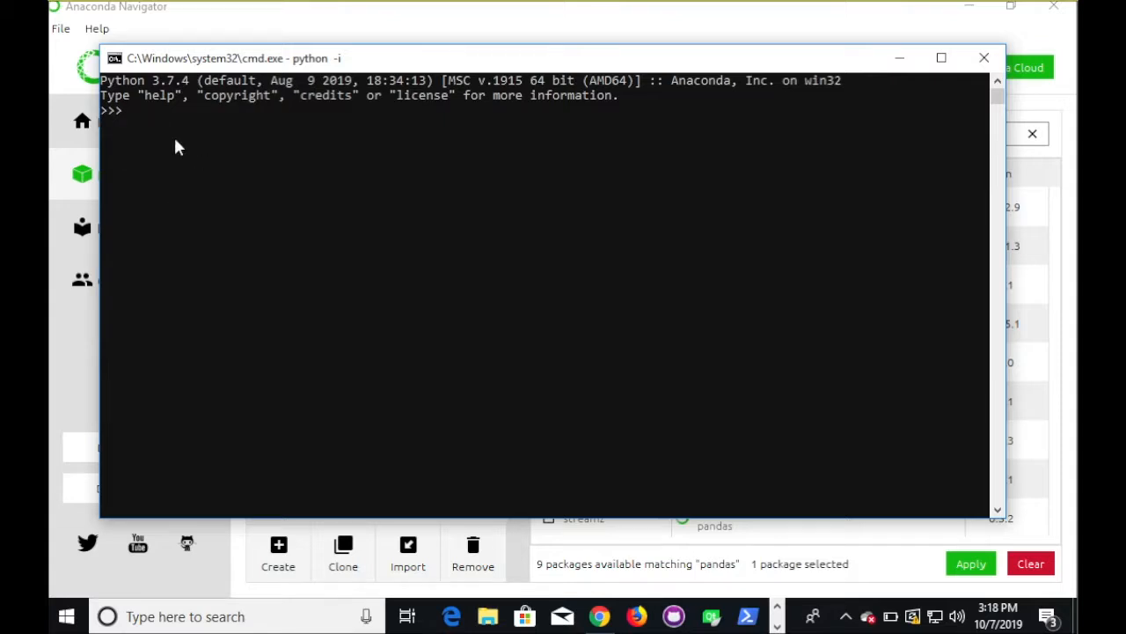
text(exit())
key(Return)
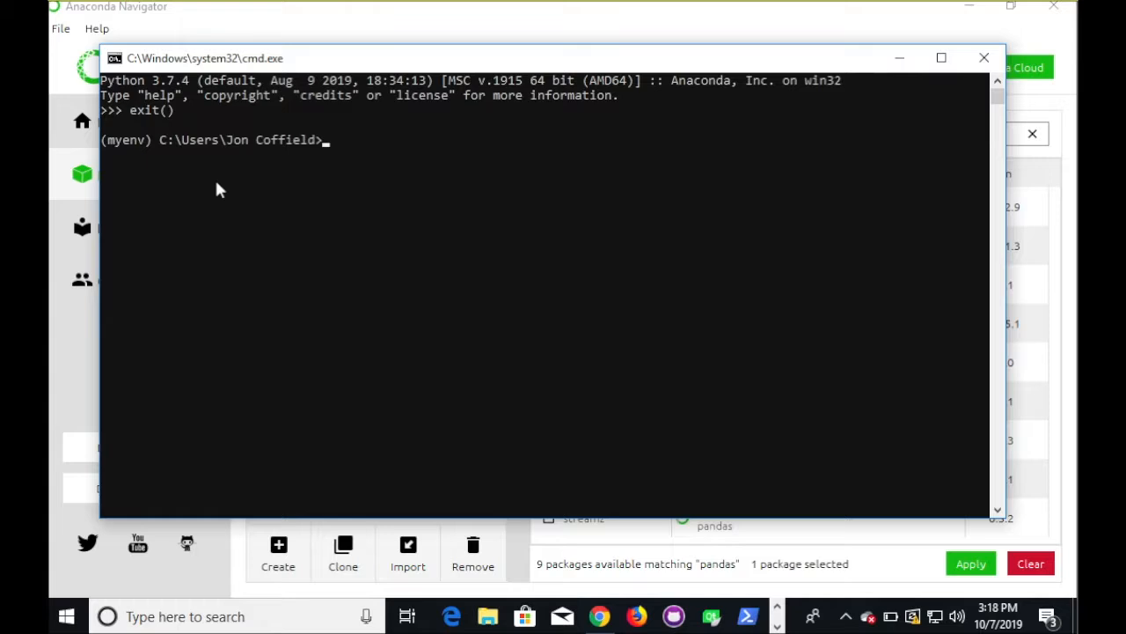
text(exit)
key(Return)
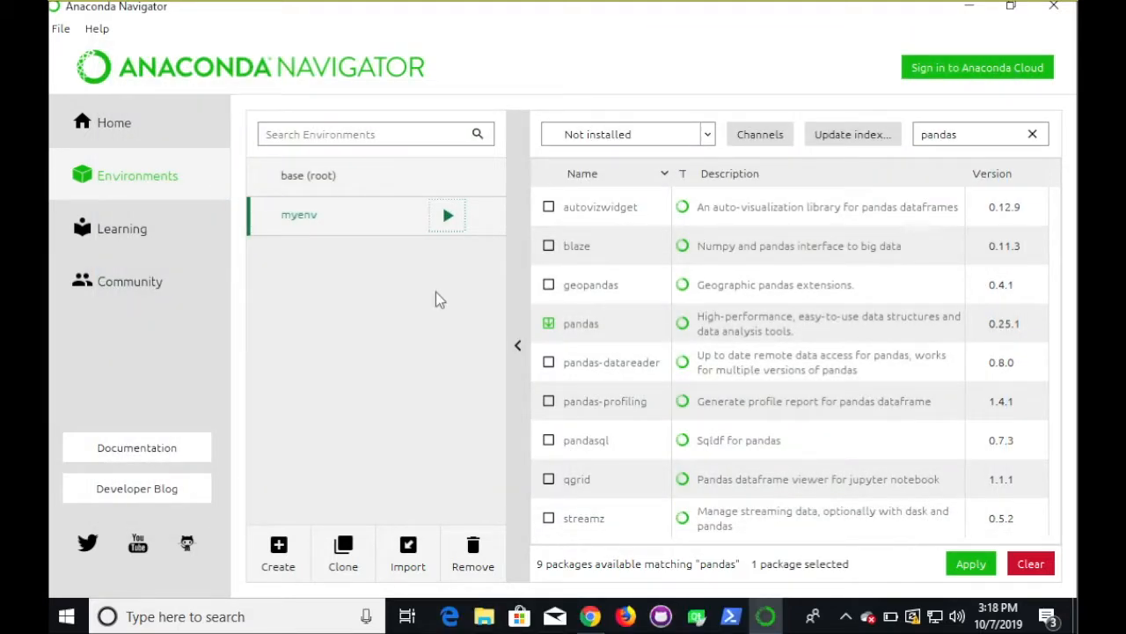
- Select base (root) and dismiss its launch options without launching anything
click(447, 176)
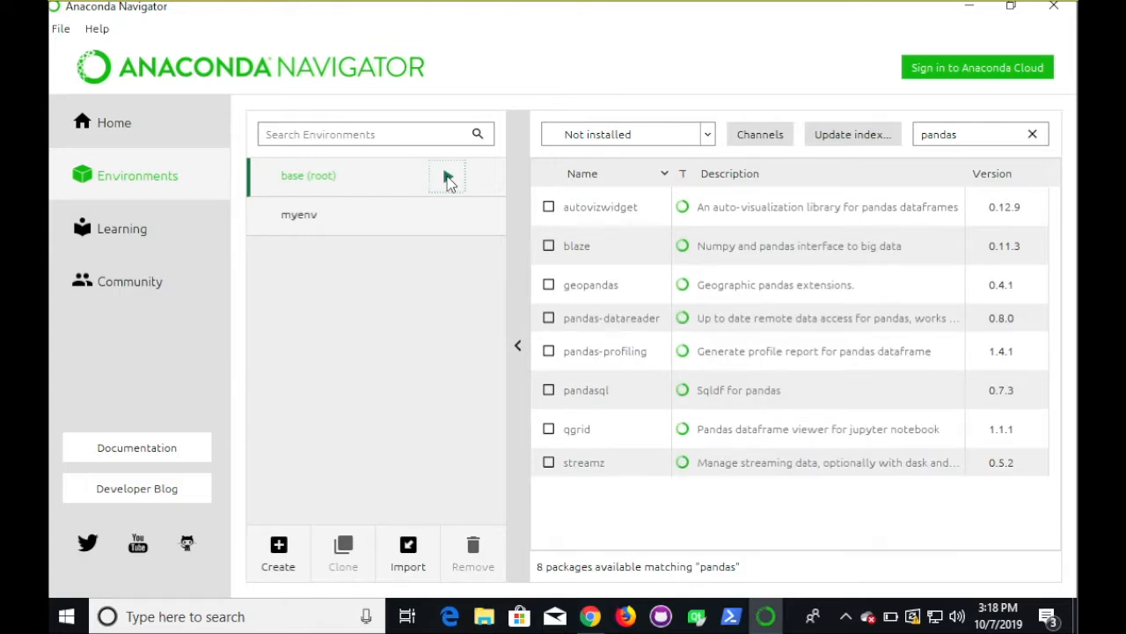
click(447, 178)
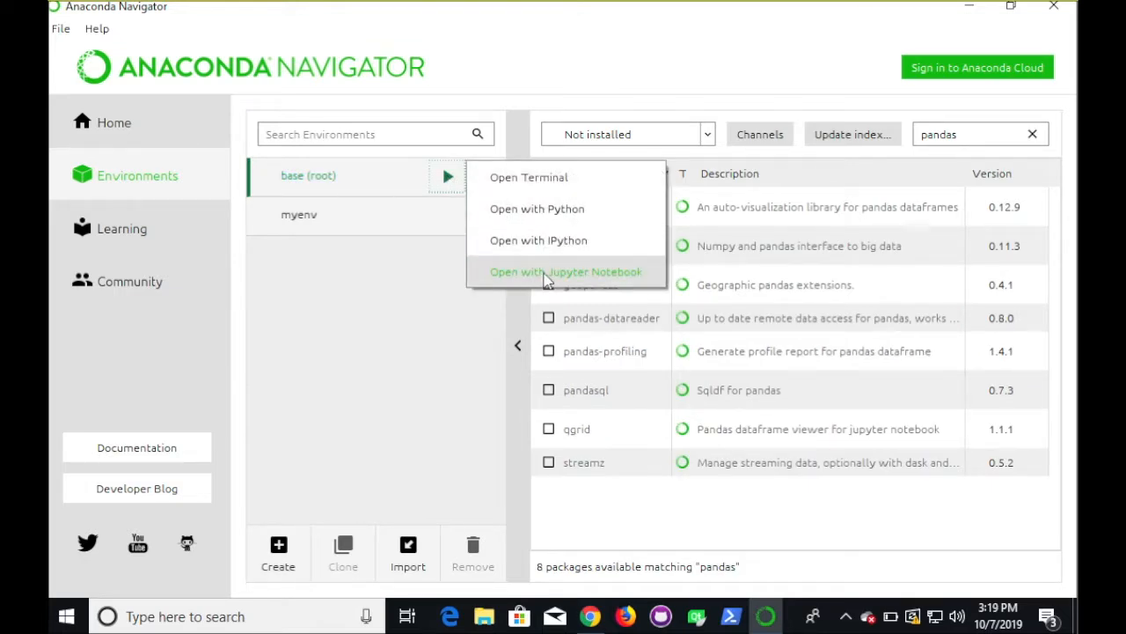
click(427, 234)
click(365, 226)
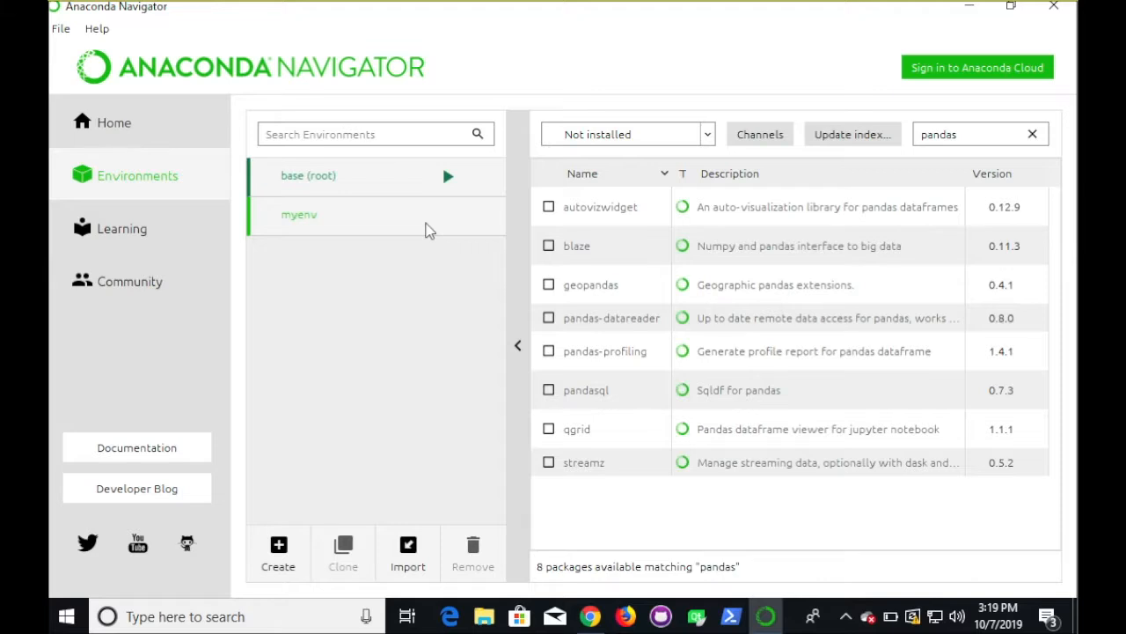
- Reselect myenv and open a terminal with myenv activated from its play menu
click(439, 218)
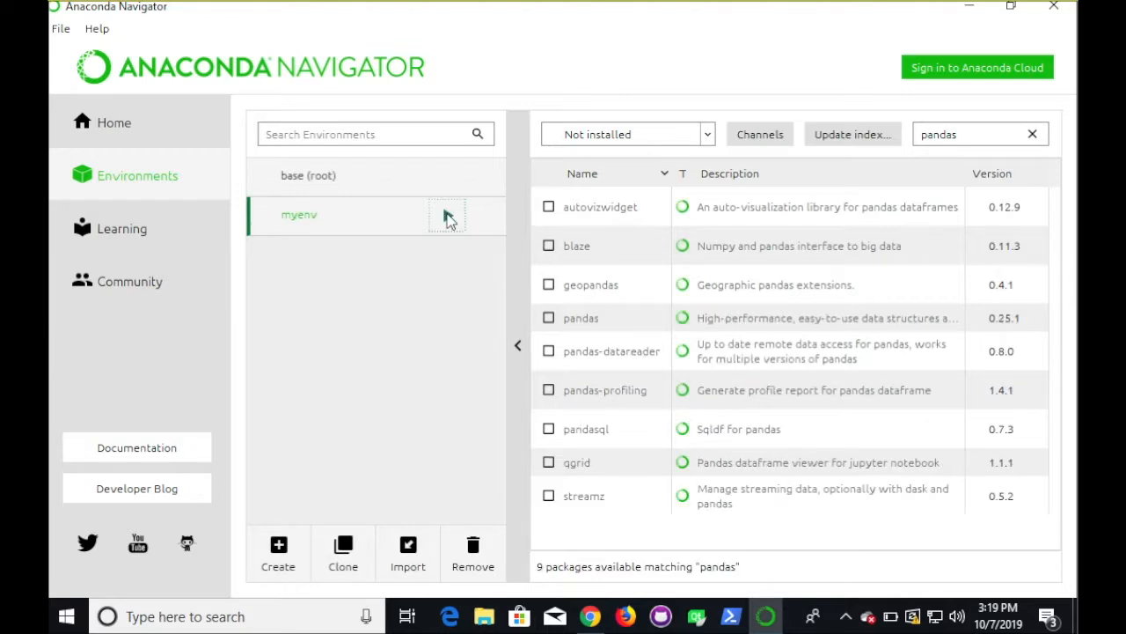
click(446, 218)
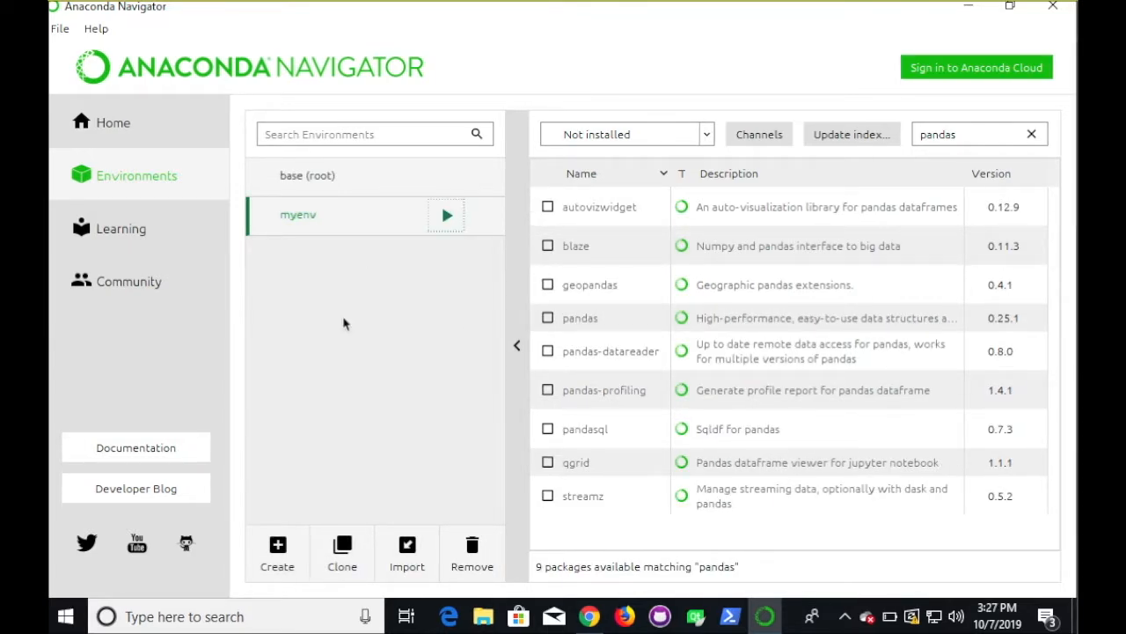
click(444, 218)
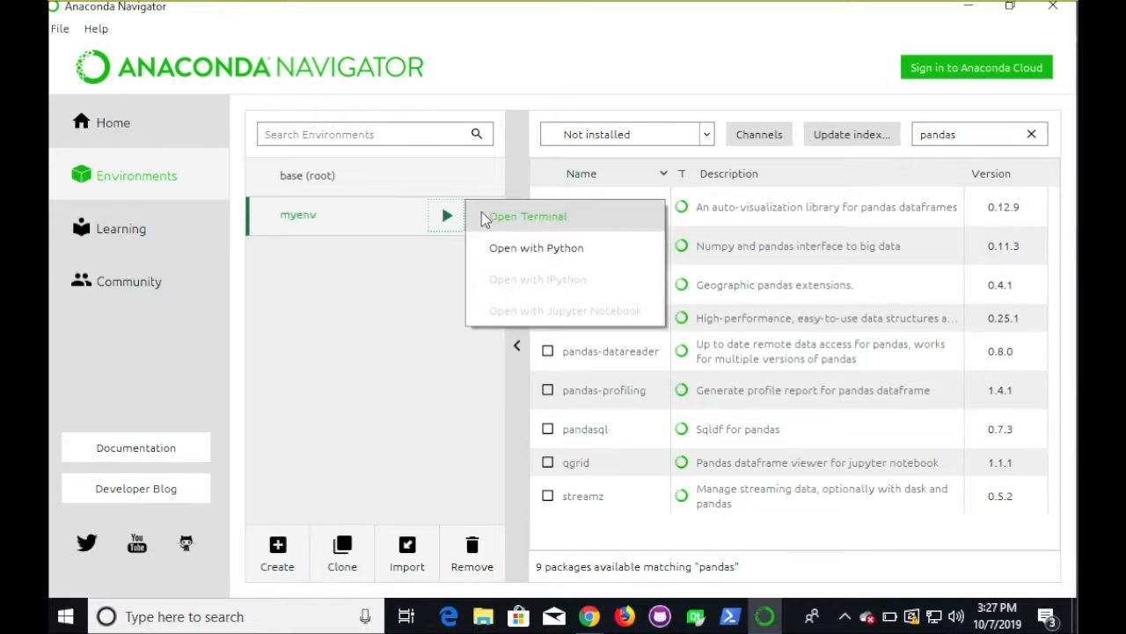
click(483, 218)
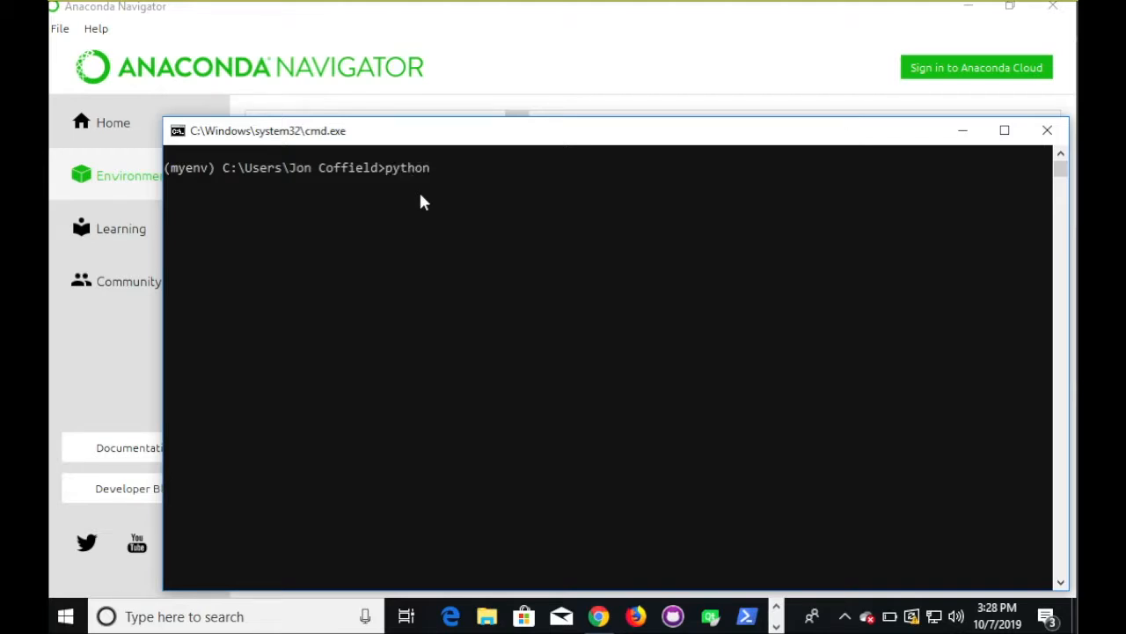
- Try registering myenv as a Jupyter kernel with display name "New Kernel"
text(m ipykernel install --user)
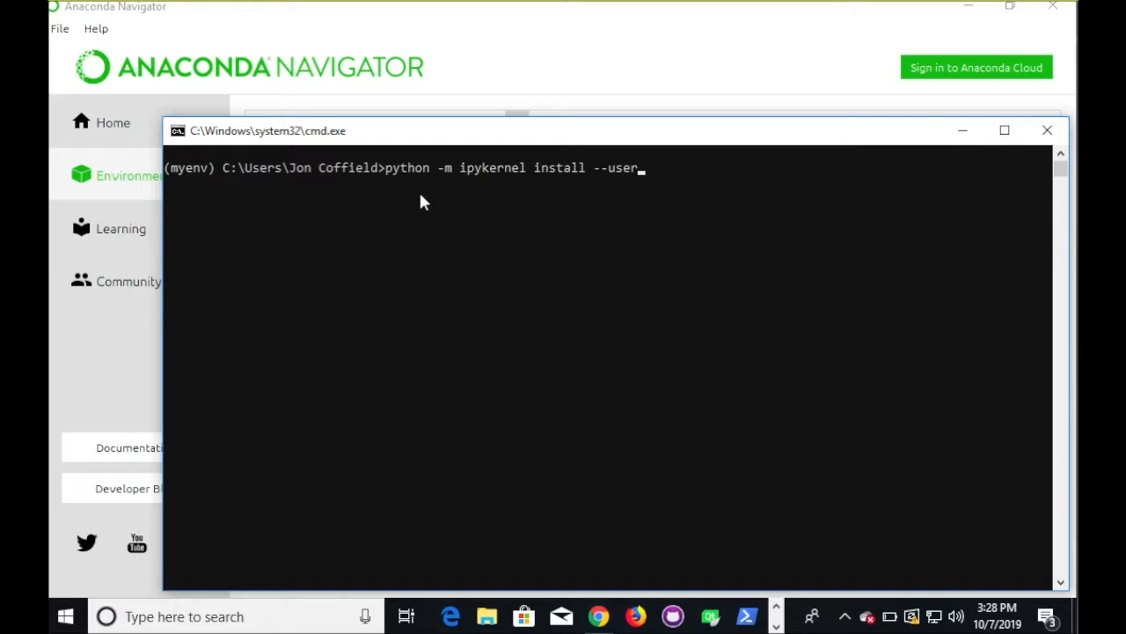
text( --name myenv --display)
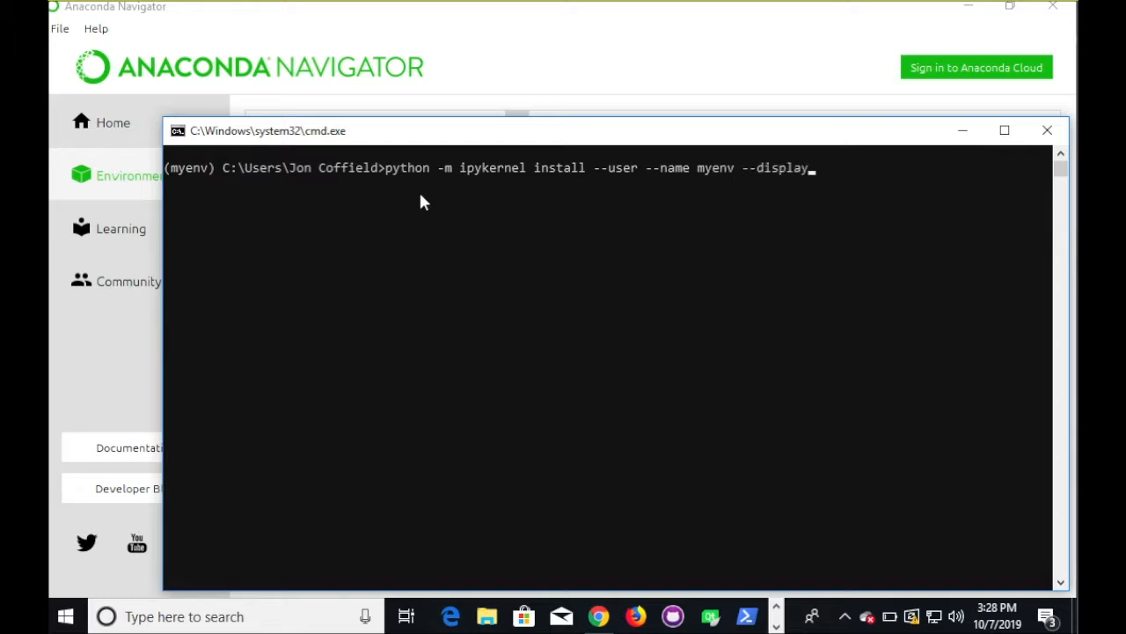
text(-name "")
key(Left)
text(New Kernel)
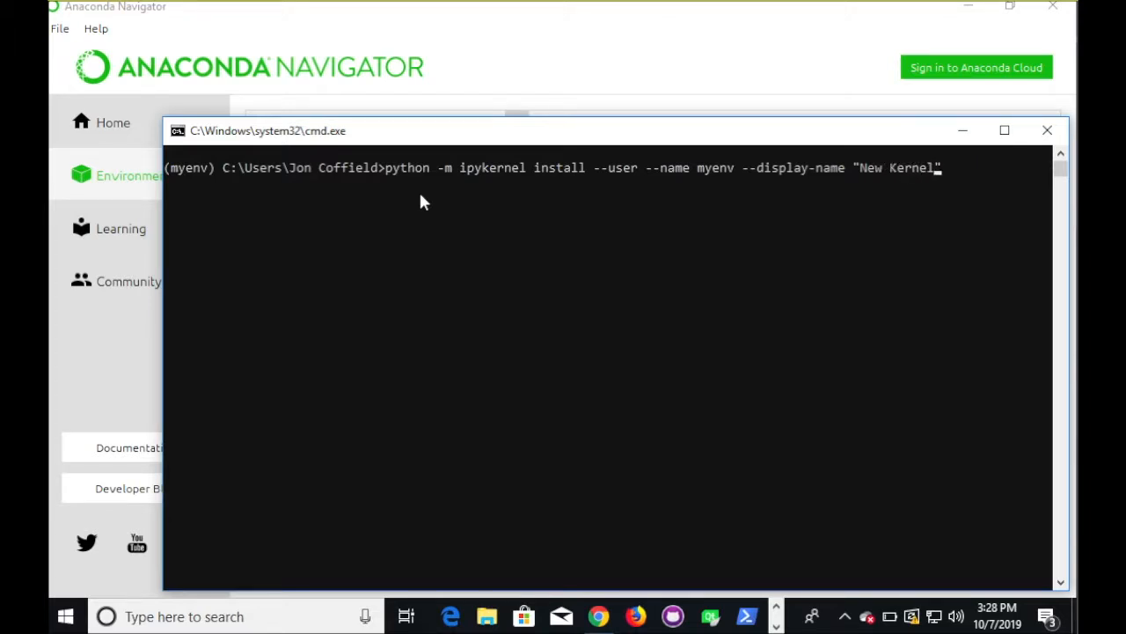
key(Return)
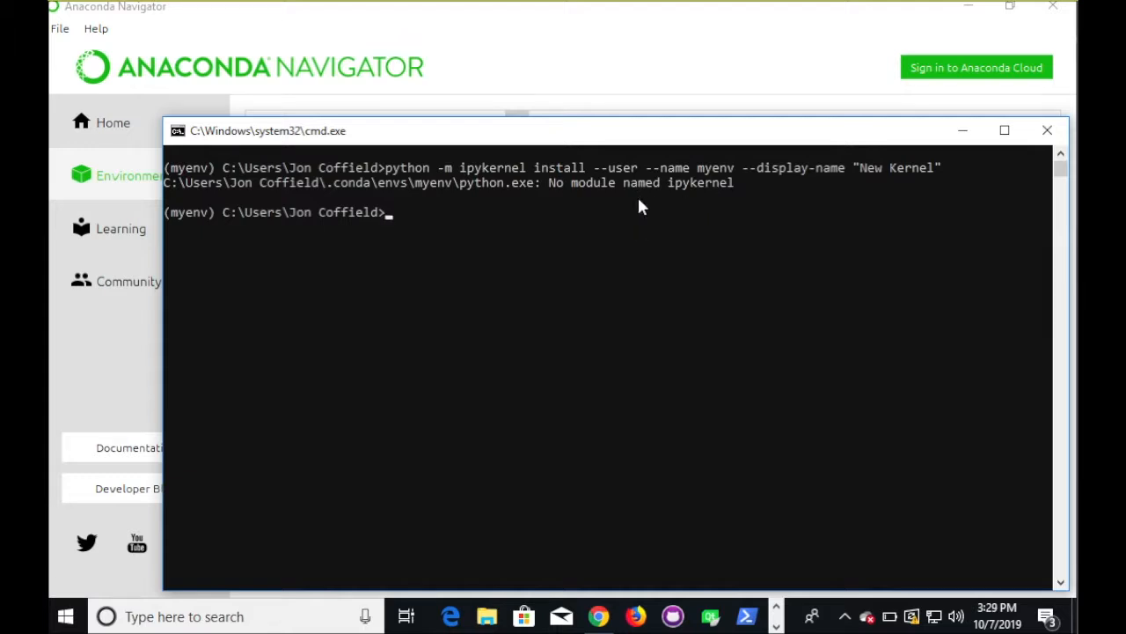
- Install ipykernel into myenv with conda install ipykernel, confirming with Y
text(conda install i)
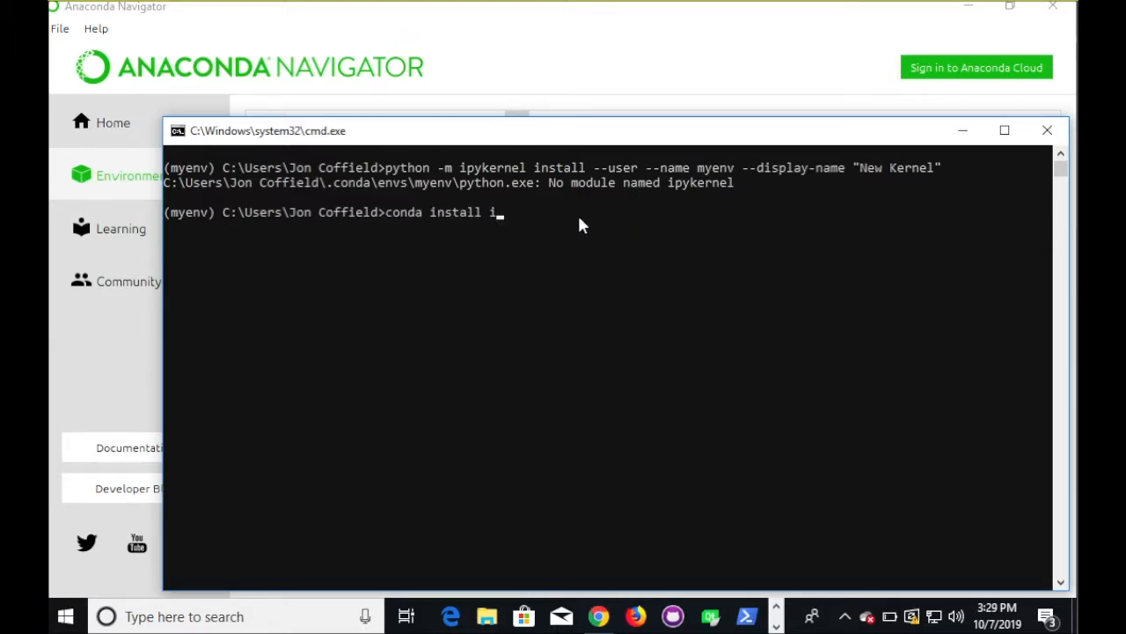
text(pykernel)
key(Return)
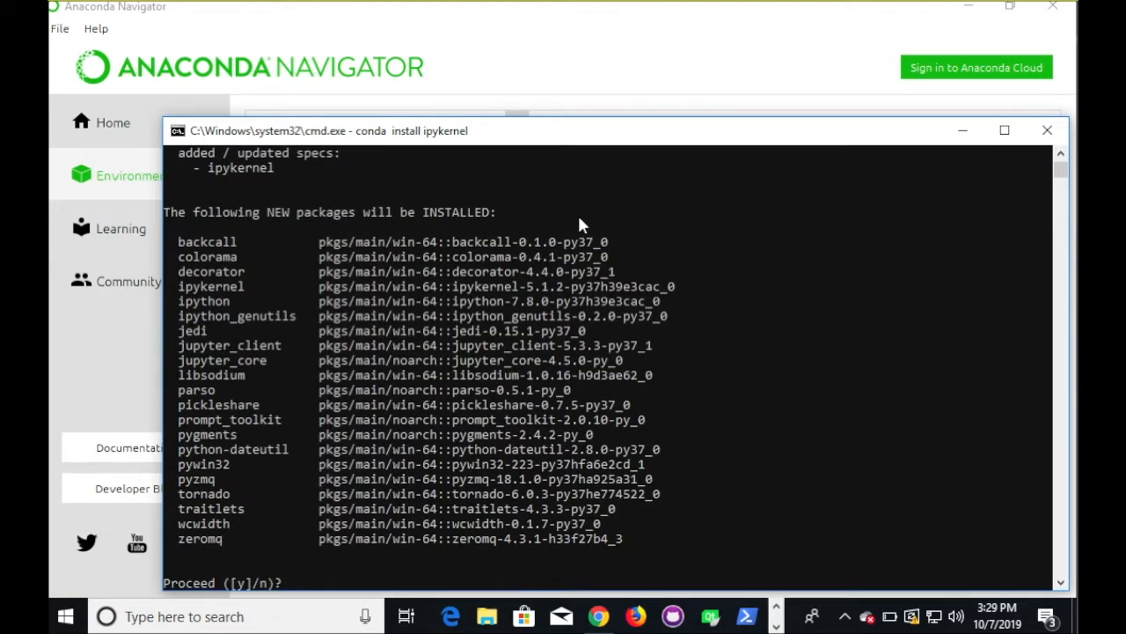
text(Y)
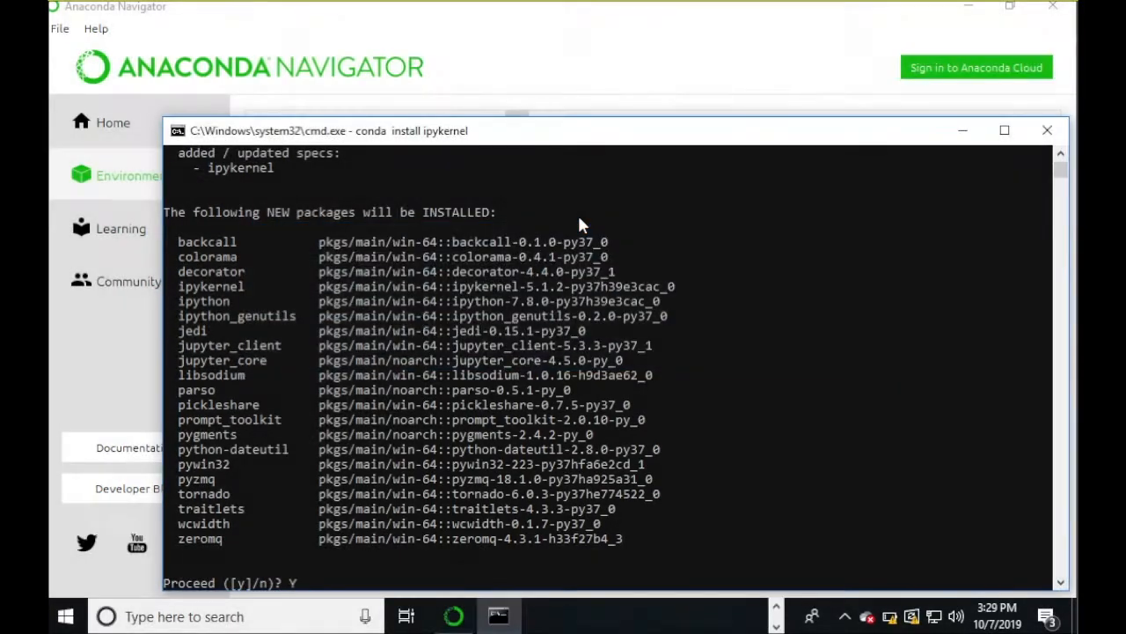
key(Return)
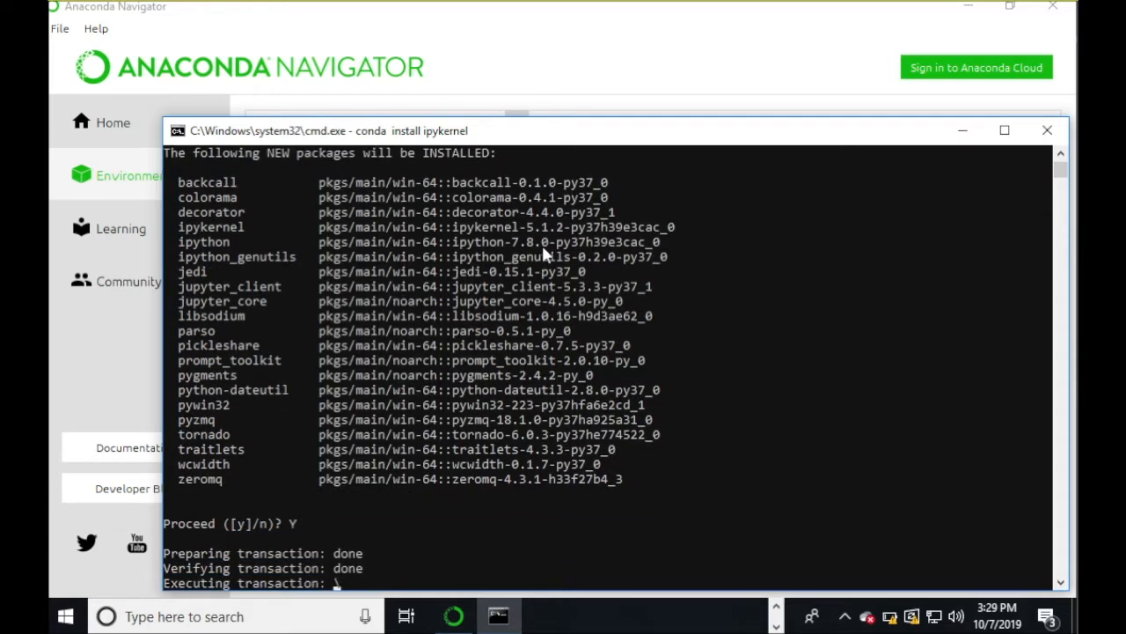
- Register myenv as a user kernel named "New Kernel" and dismiss the Defender notification
text(python -m ipykernel install --user --name myenv --display-name "New Kernel")
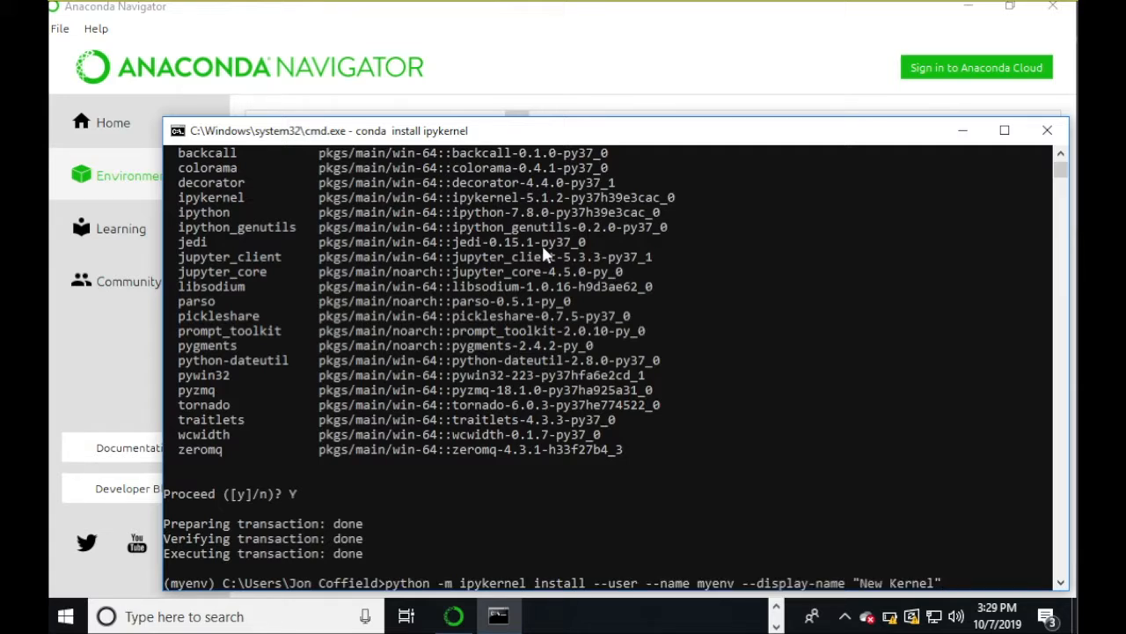
key(Return)
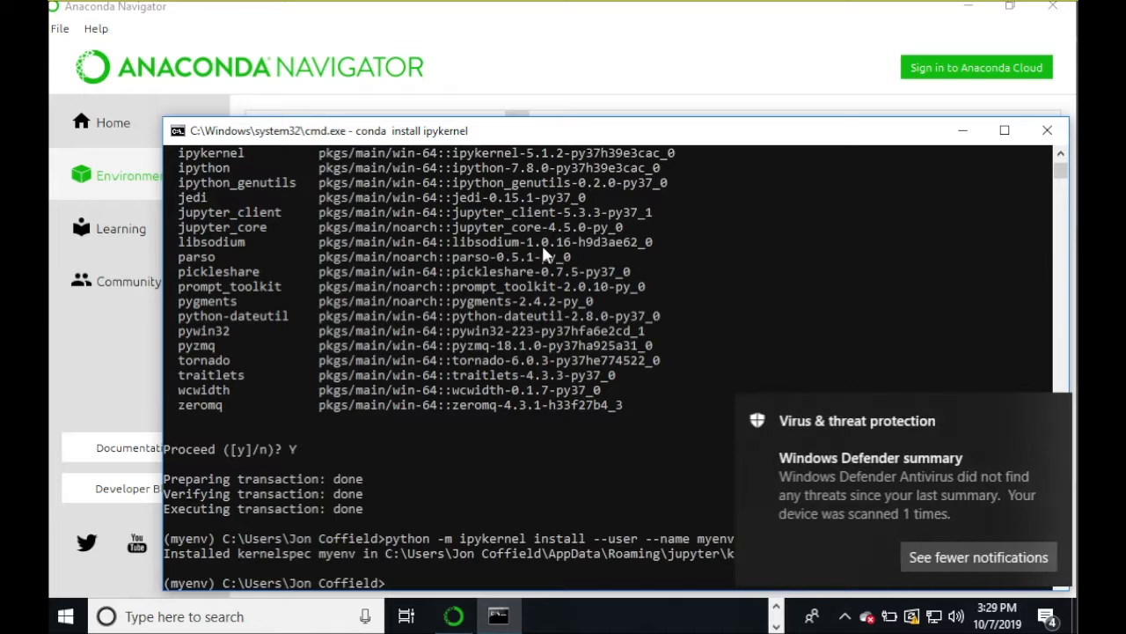
mouse_move(978, 399)
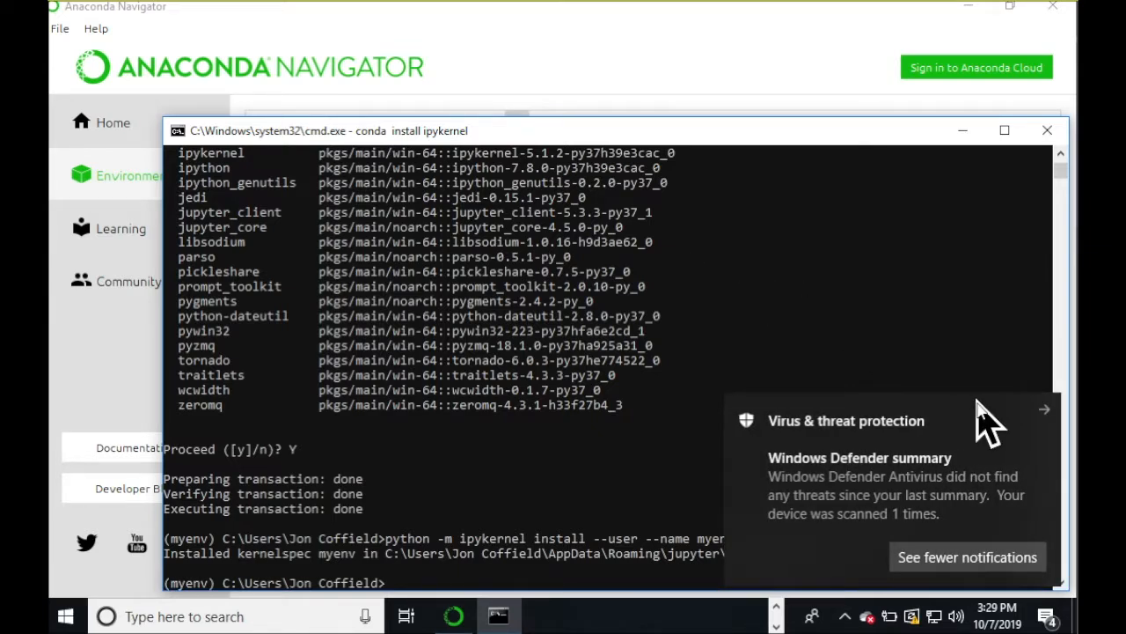
click(1046, 409)
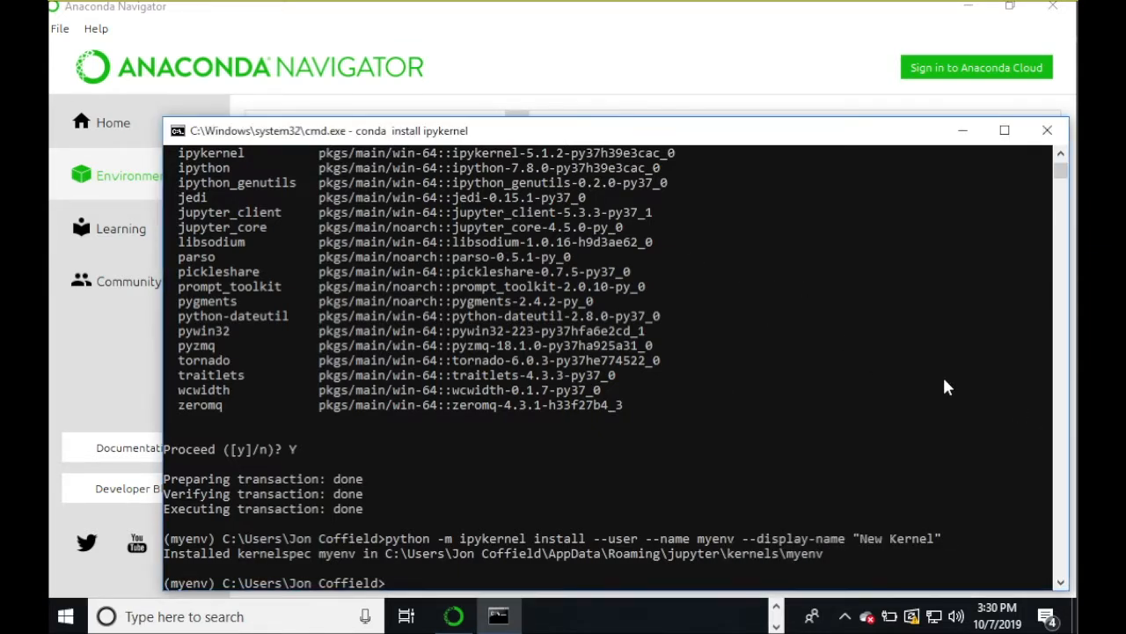
- Launch jupyter notebook from the terminal and create a new notebook on New Kernel
click(395, 588)
key(Escape)
text(jupyter notebook)
key(Return)
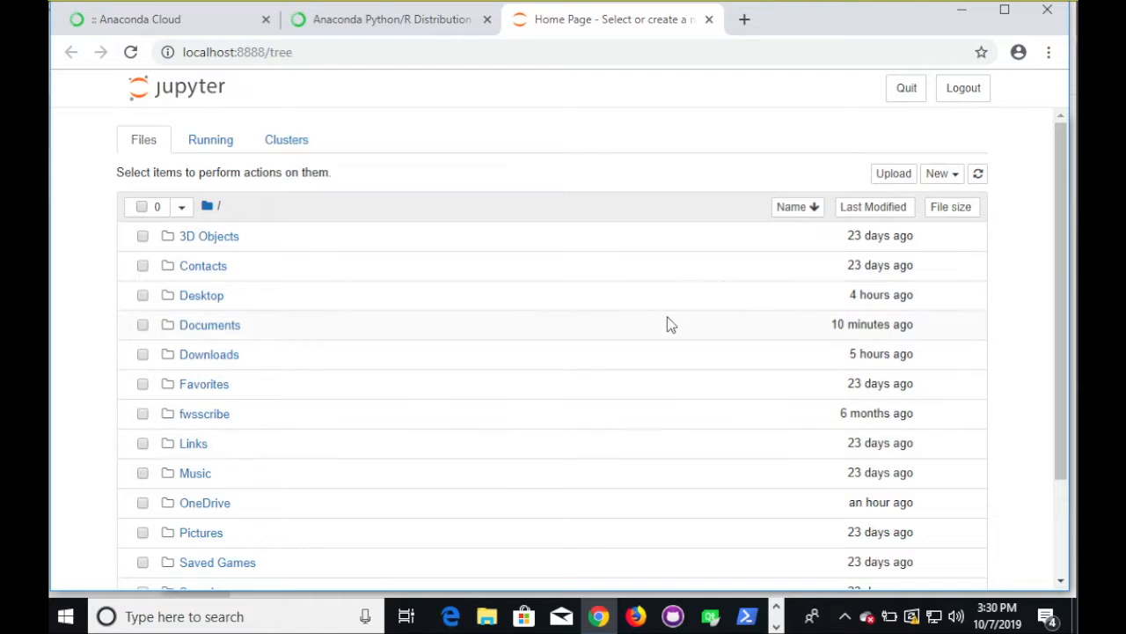
click(940, 176)
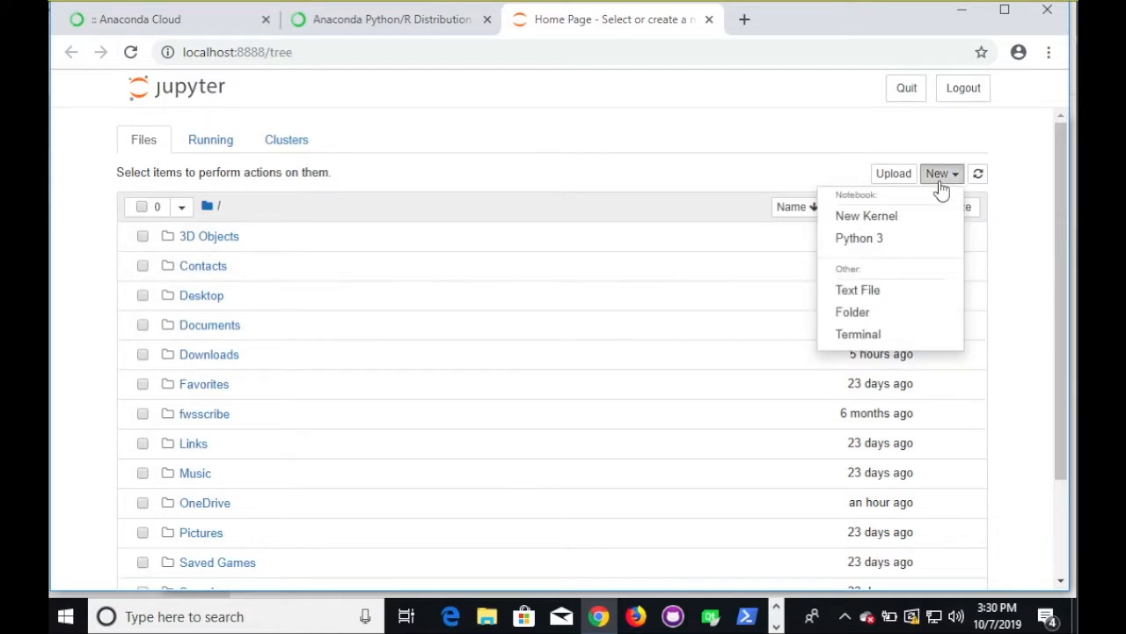
click(869, 220)
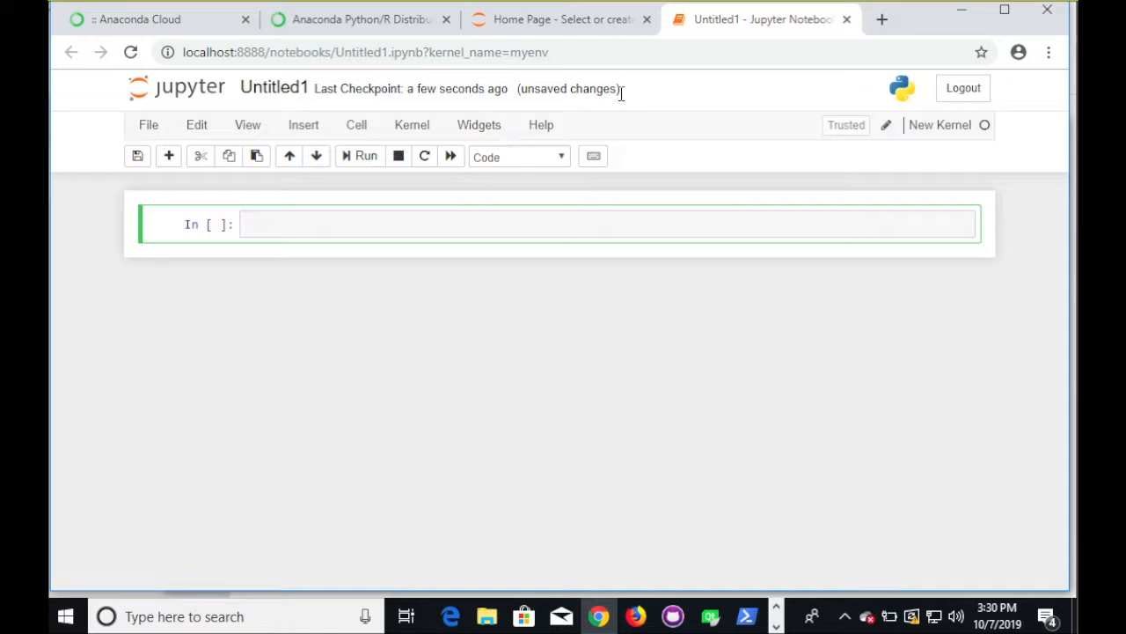
- Close and halt the Untitled1 notebook, leave the page, and quit the Jupyter server
click(149, 125)
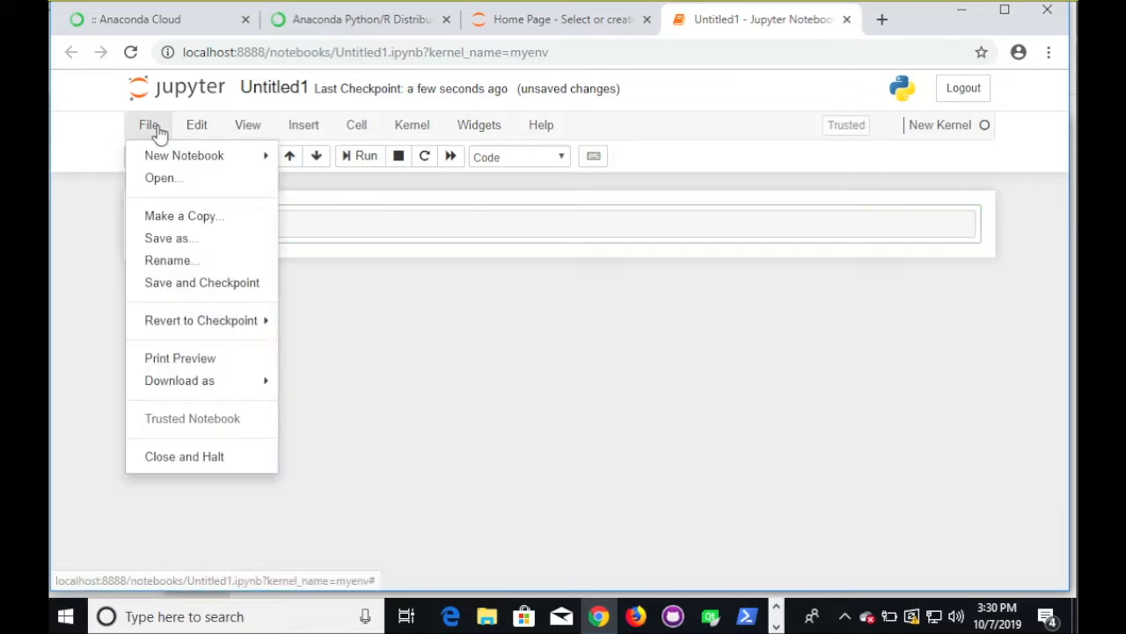
click(181, 457)
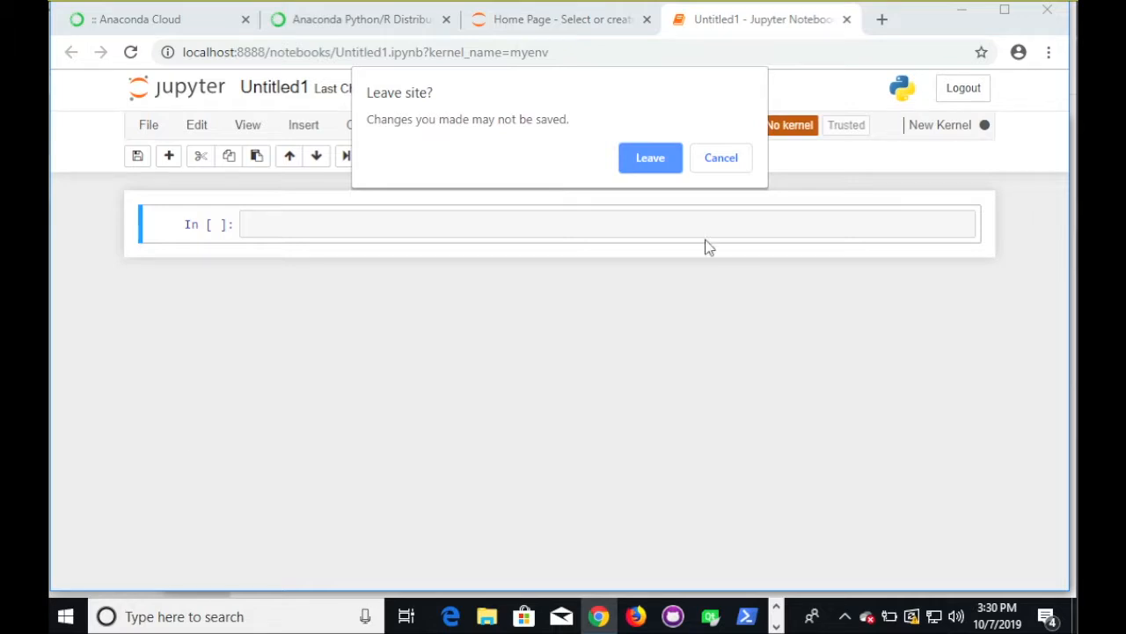
click(667, 162)
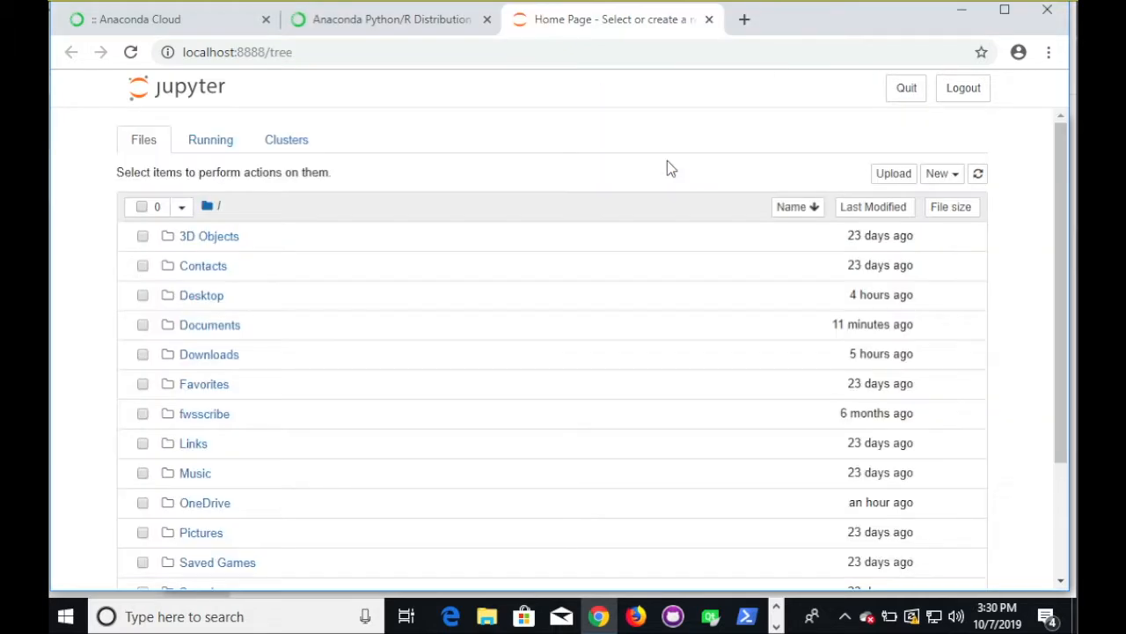
click(902, 88)
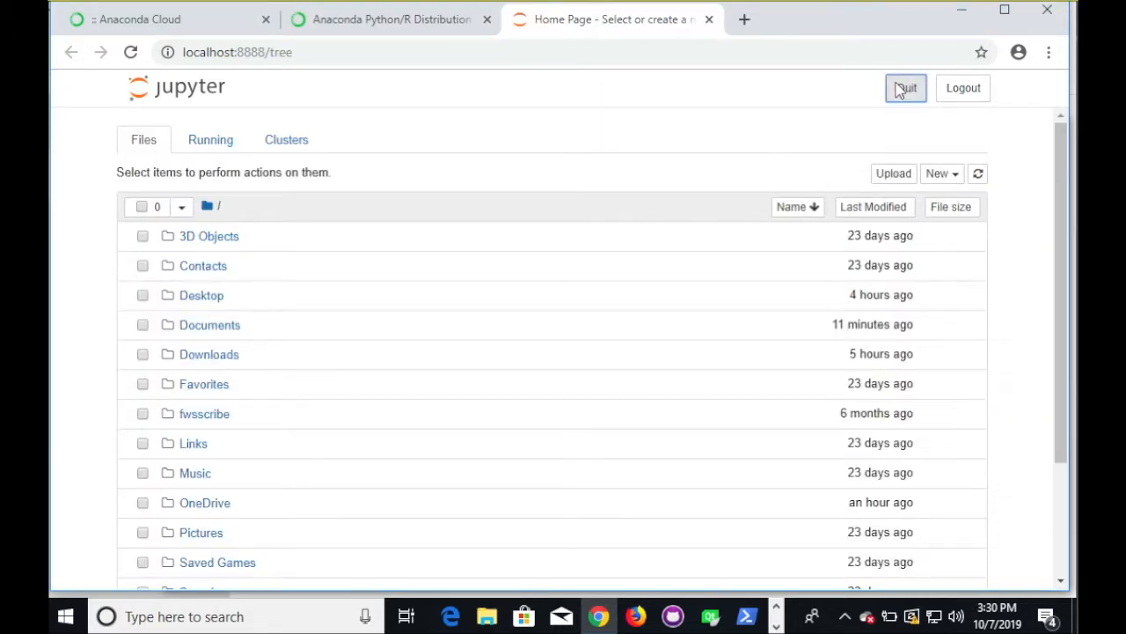
click(864, 119)
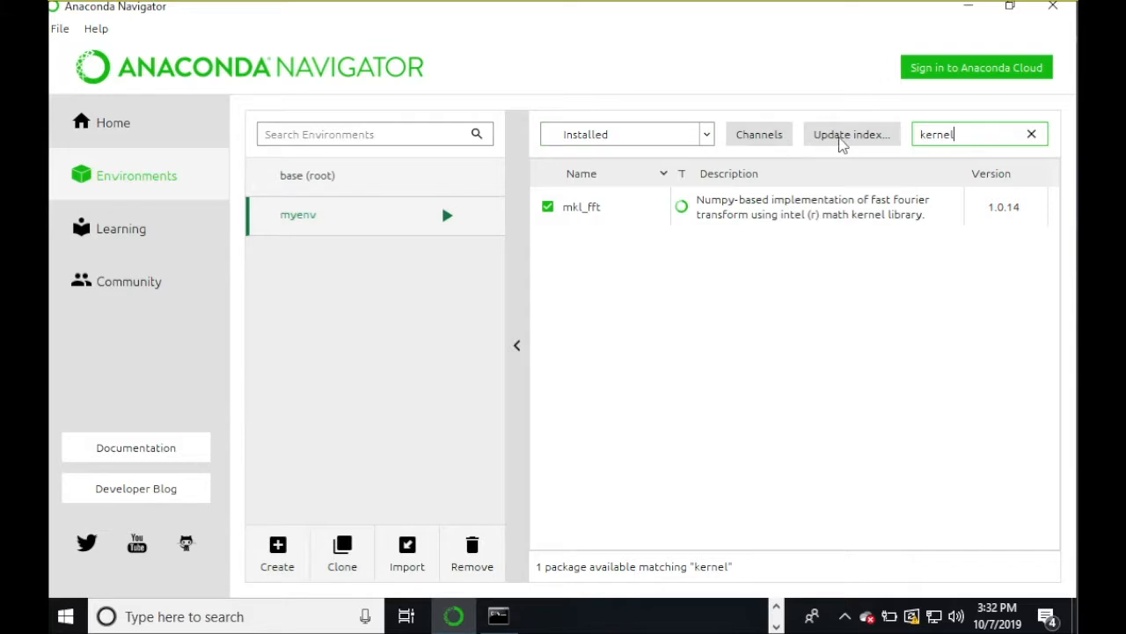
- Refresh myenv's package index and clear the search to list all 42 installed packages, including ipykernel 5.1.2
click(842, 141)
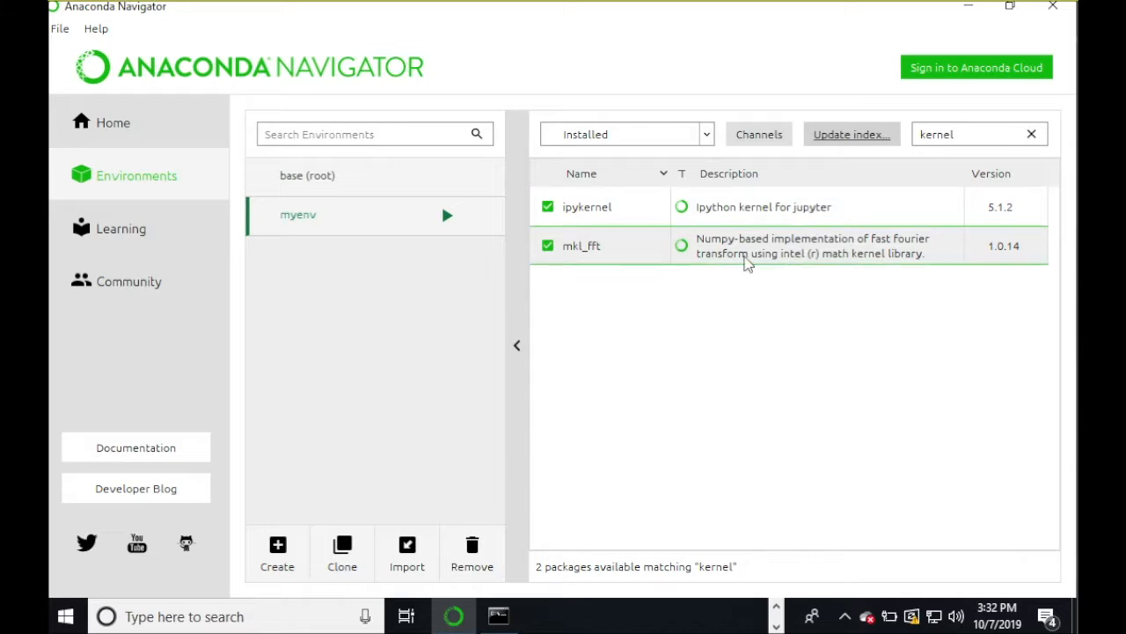
click(1031, 134)
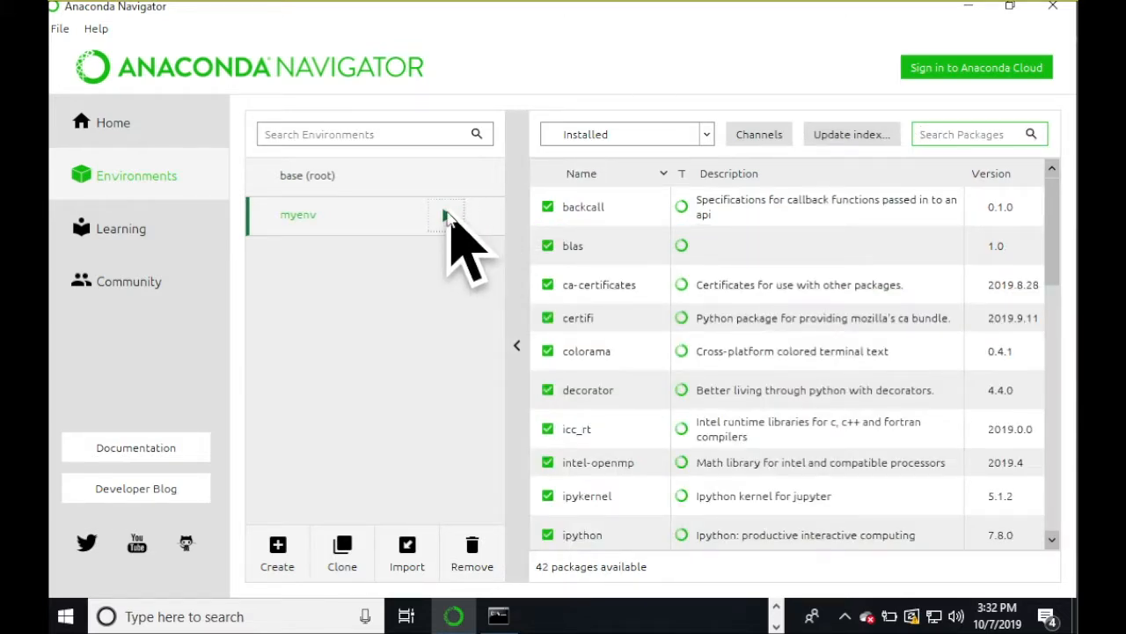
click(447, 216)
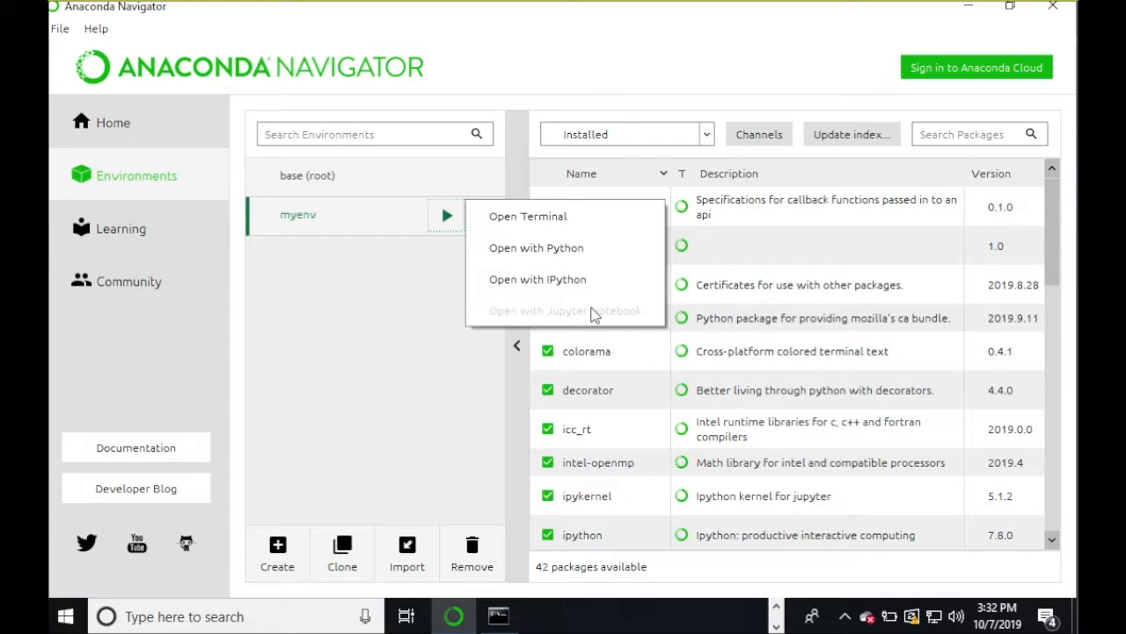
- Switch the package filter to All, search 'jupyter', and mark jupyter for installation
click(662, 139)
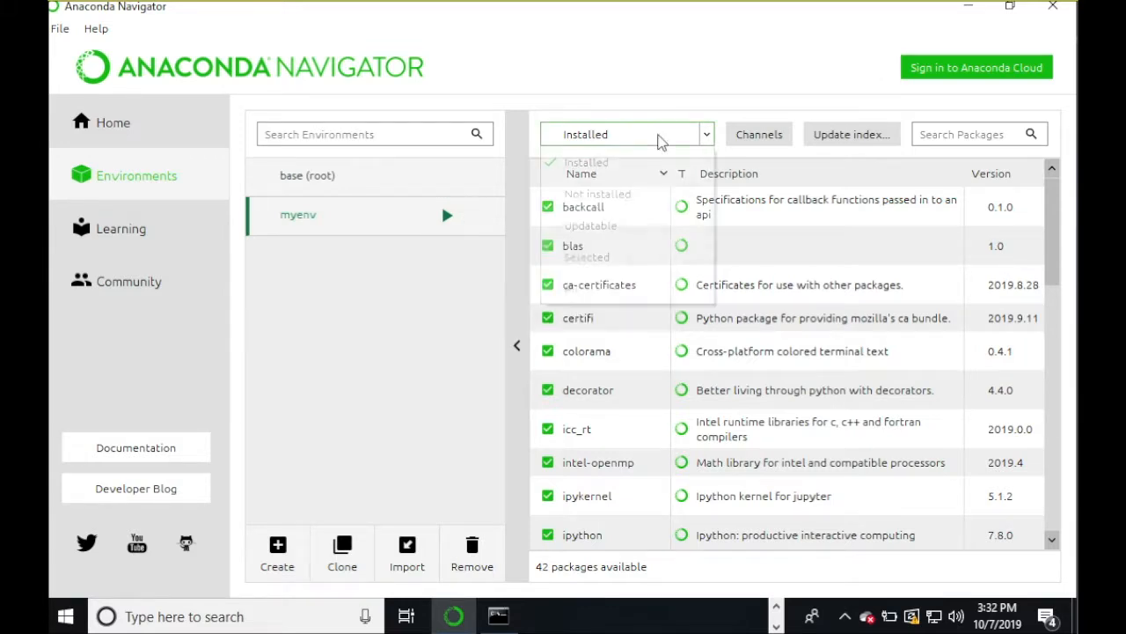
click(662, 140)
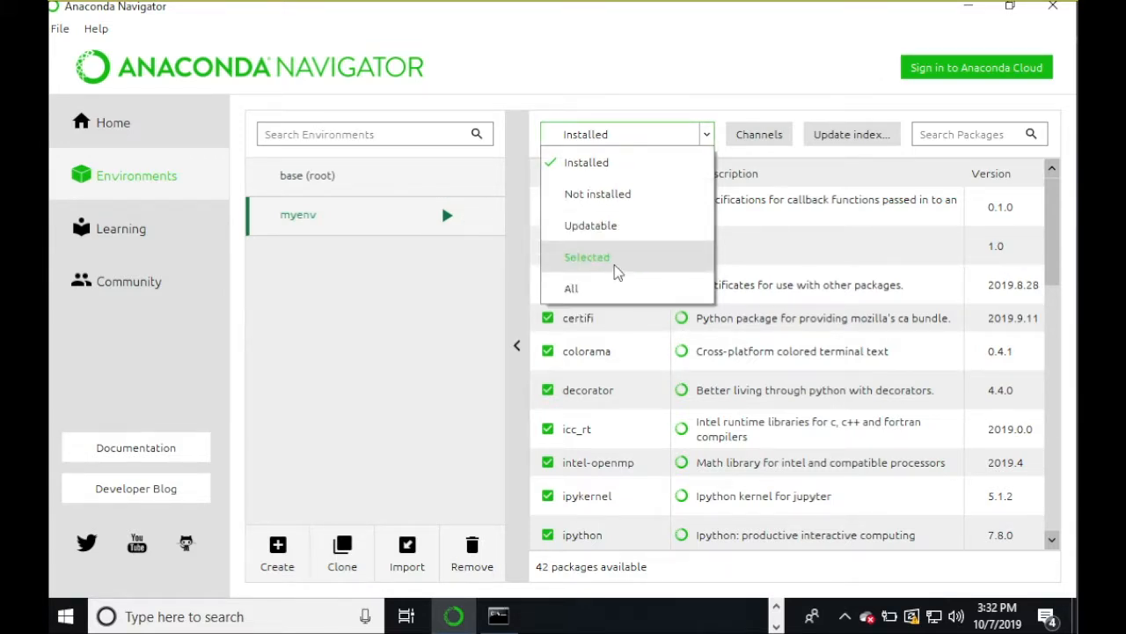
click(614, 287)
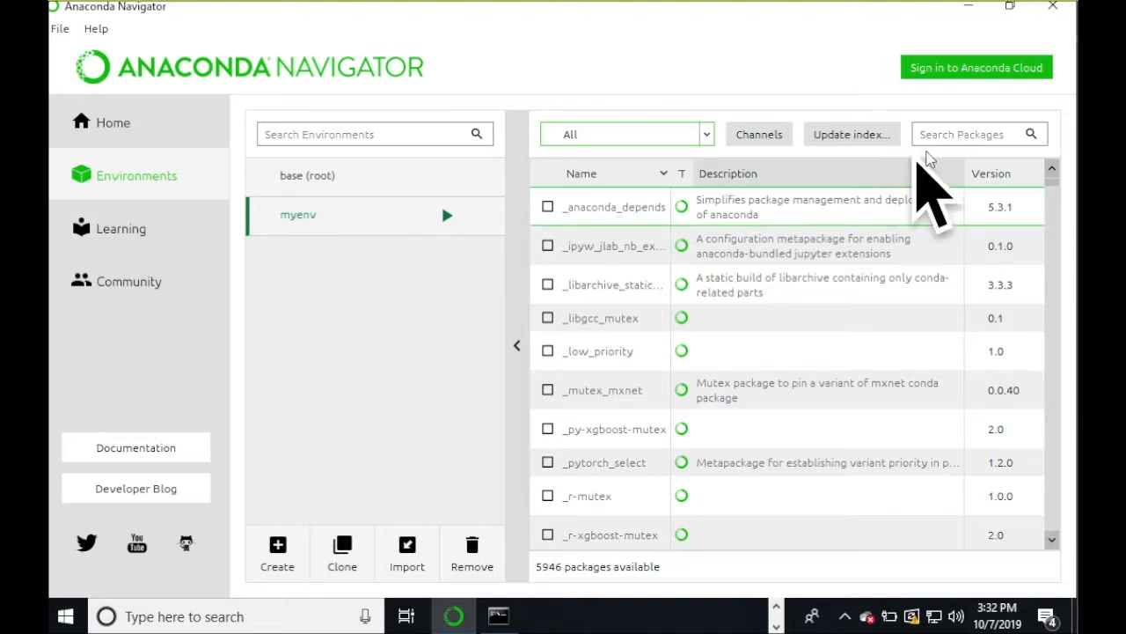
click(950, 134)
text(jupyter)
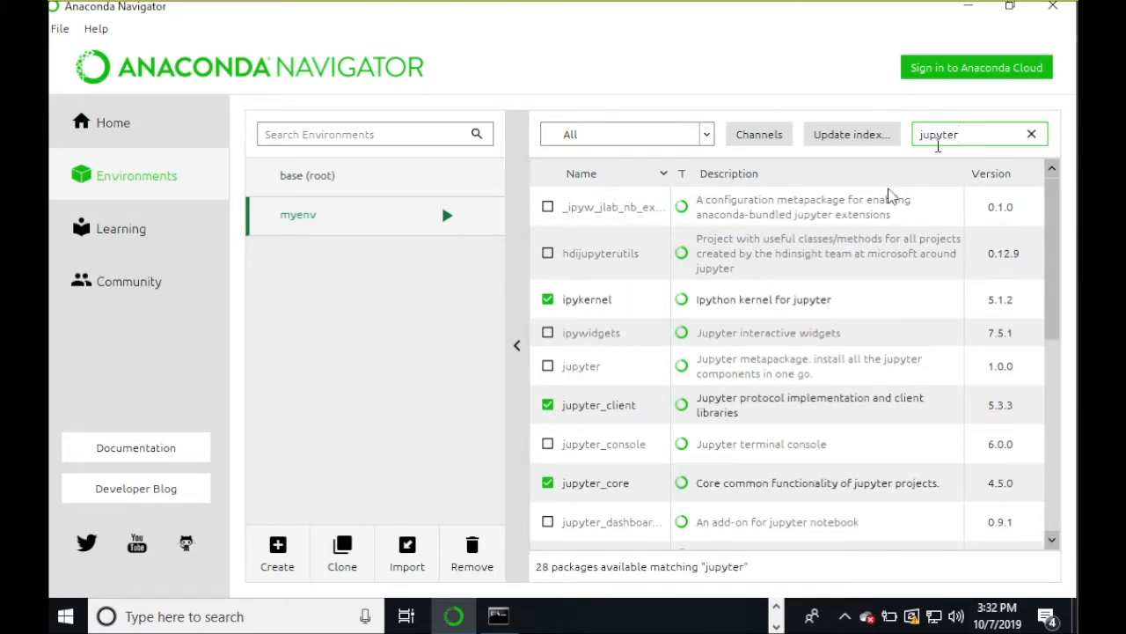
click(547, 366)
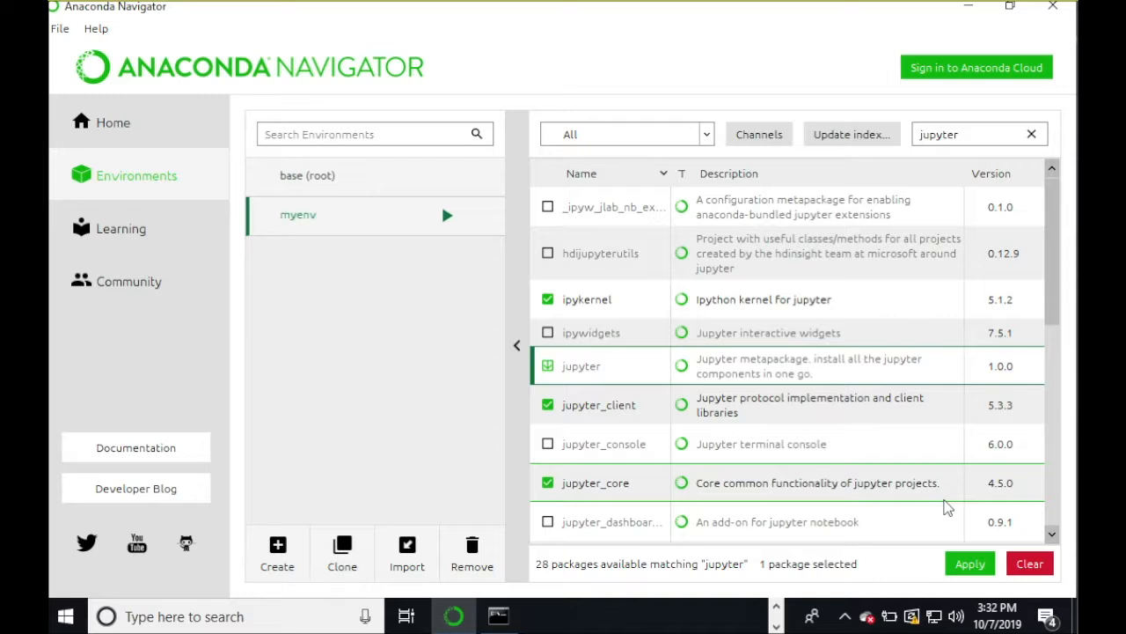
- Install jupyter 1.0.0 and its 39 dependent packages, approving the UAC prompt
click(973, 564)
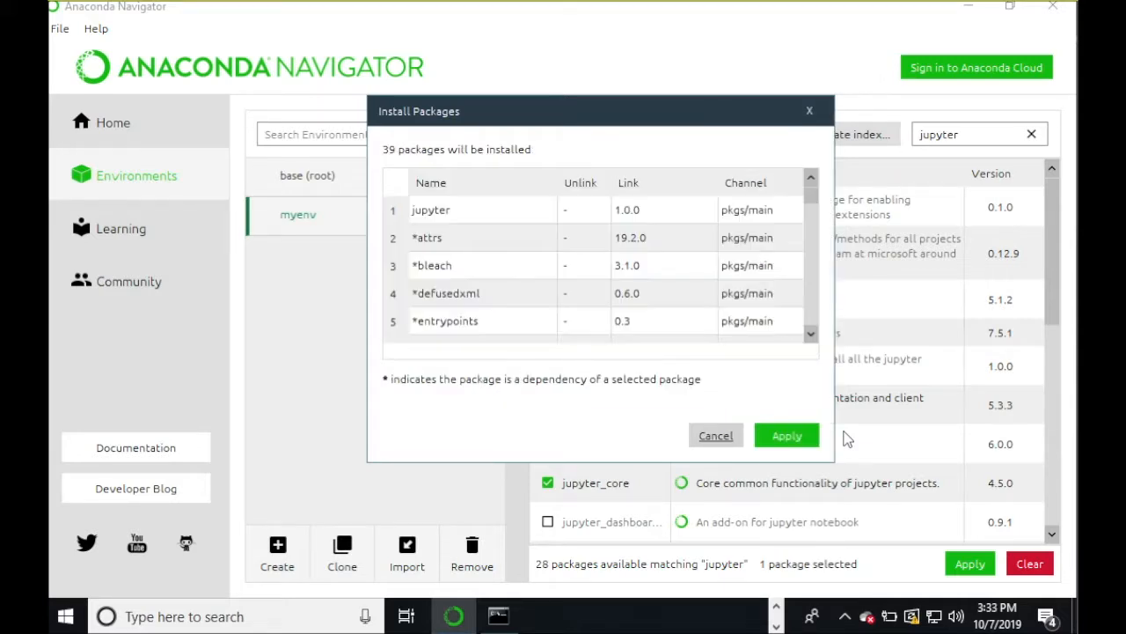
click(788, 436)
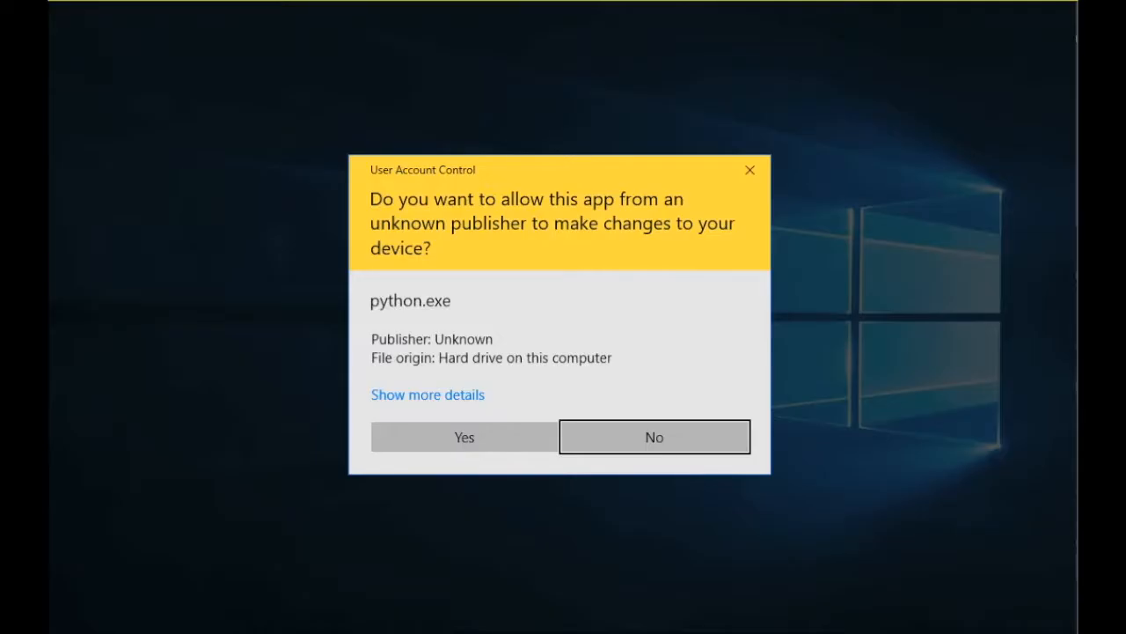
click(483, 438)
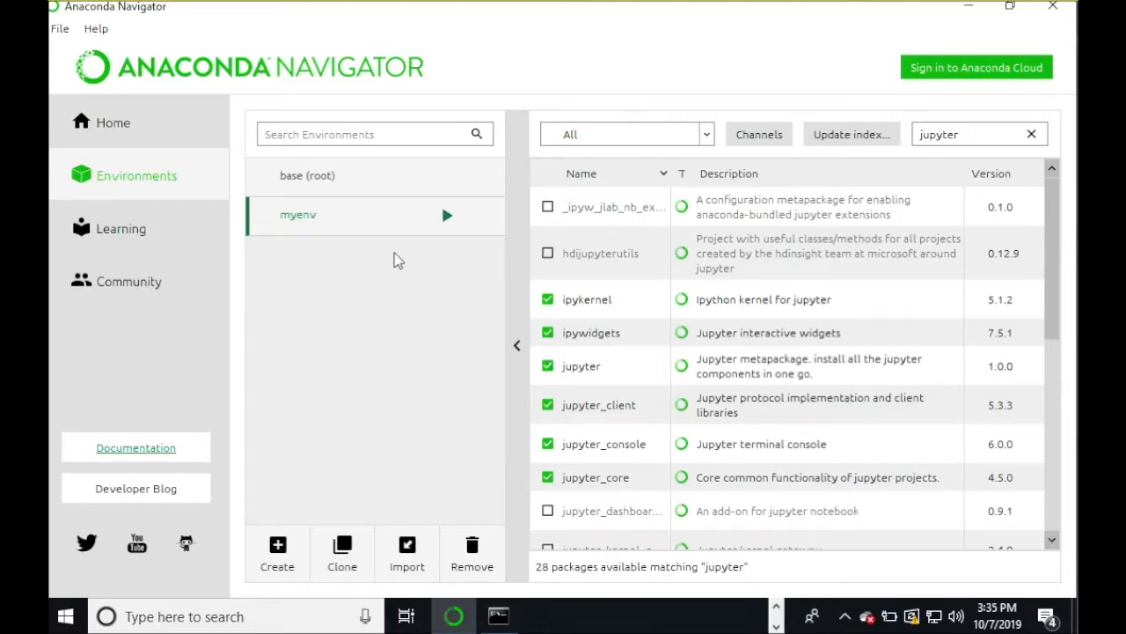
- Open myenv in Jupyter Notebook, confirm the New menu offers Python 3 and New Kernel, then return to Navigator
click(447, 221)
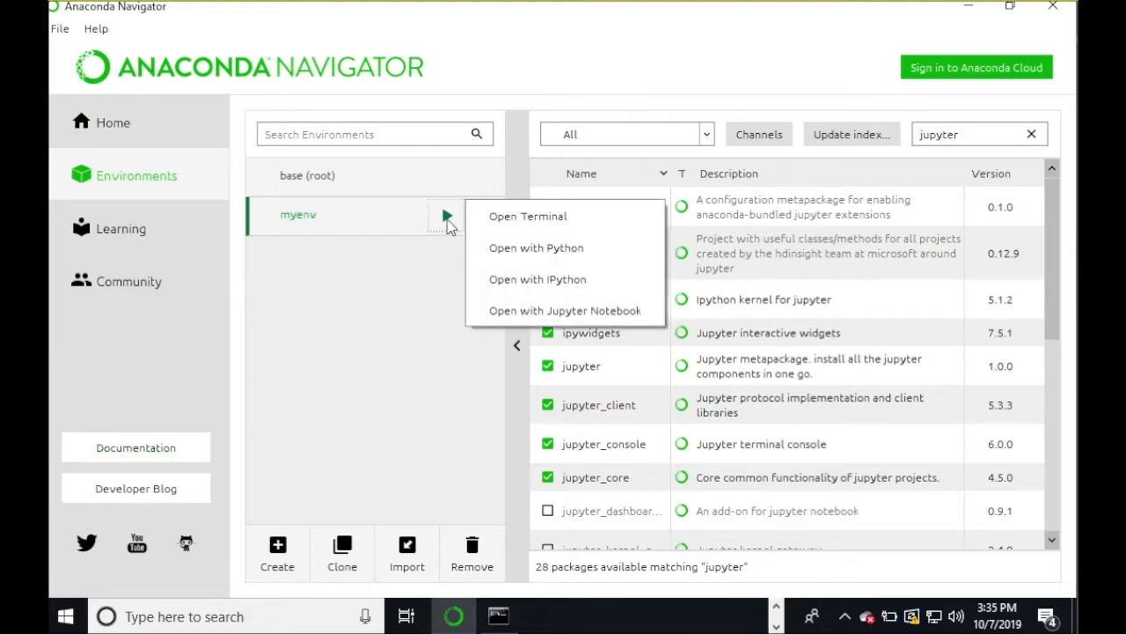
click(513, 309)
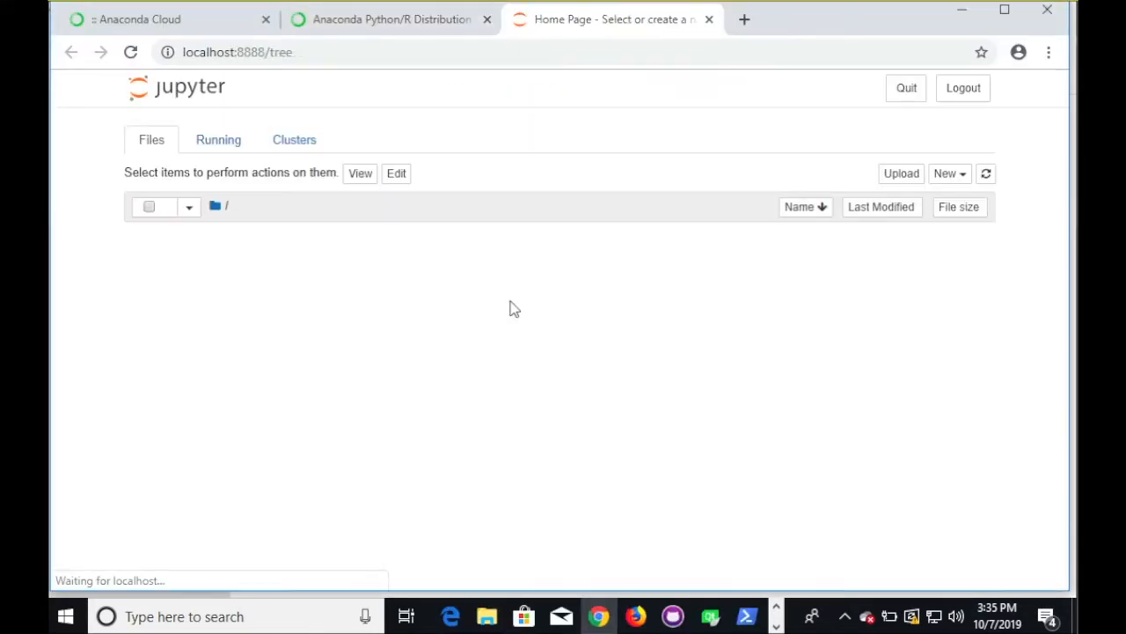
click(949, 175)
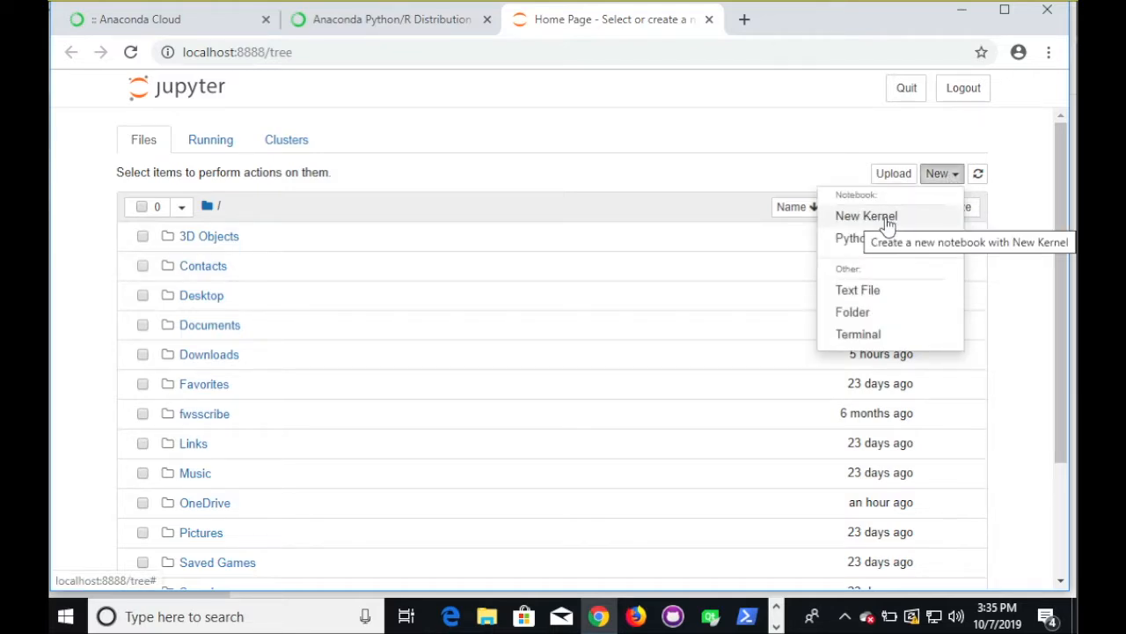
click(788, 173)
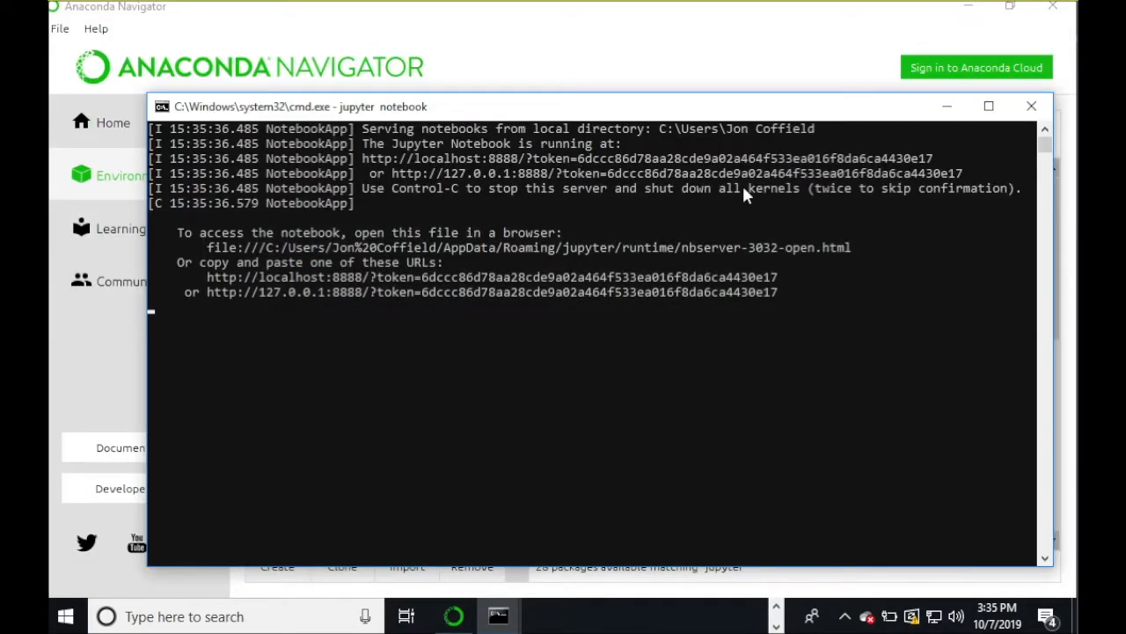
click(573, 71)
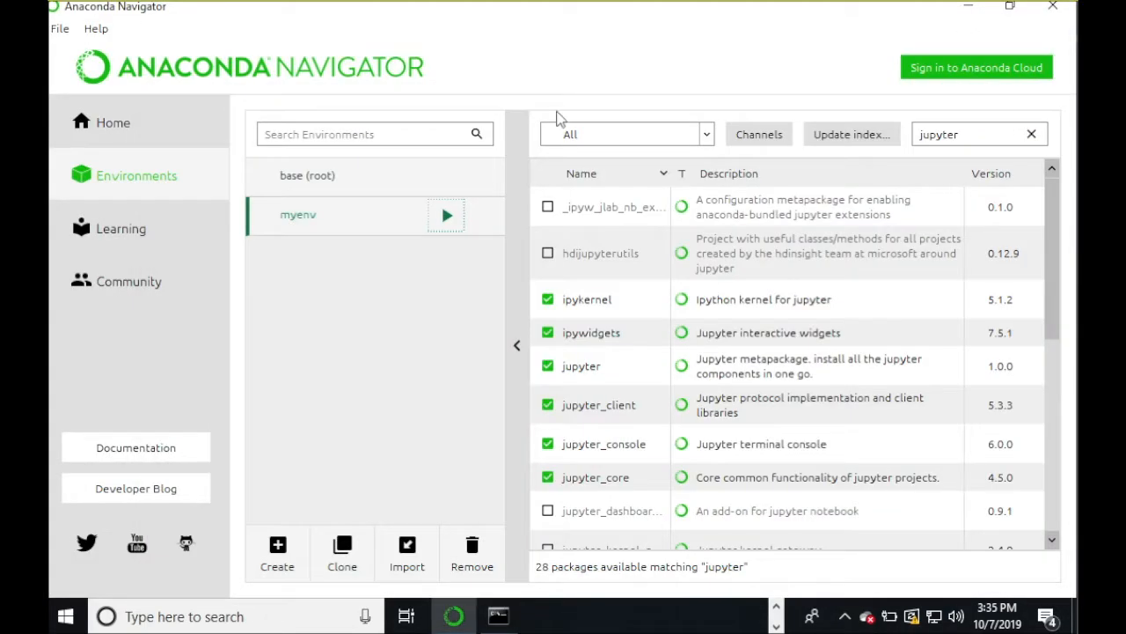
- In a myenv terminal, run 'jupyter kernelspec list' to show the myenv and python3 kernels
click(449, 217)
click(476, 220)
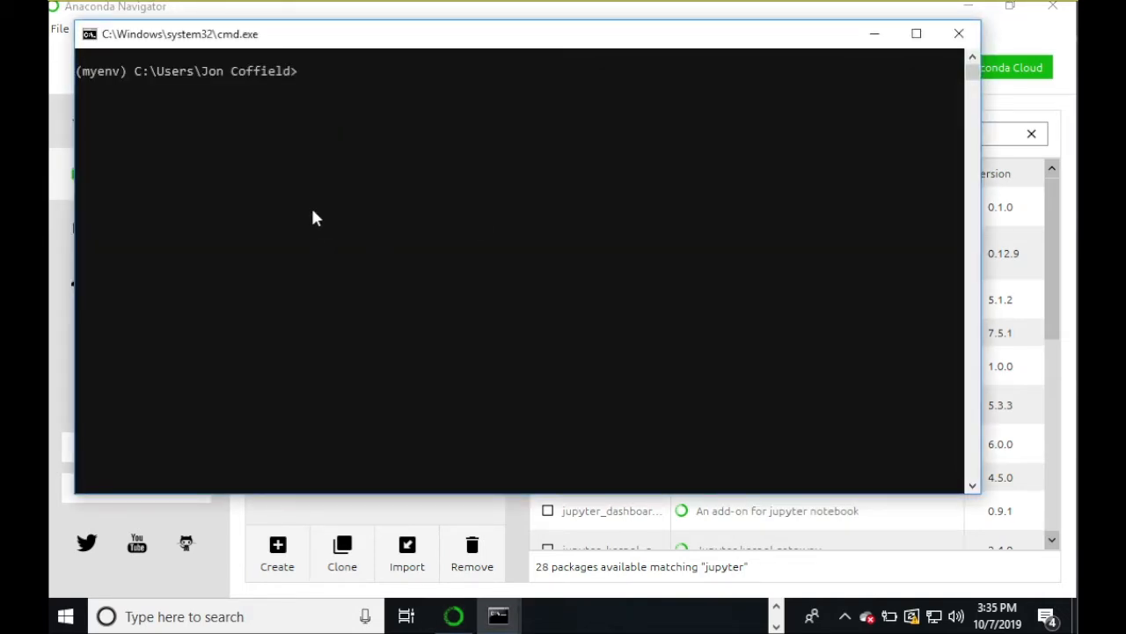
text(jupyter kernelspec list)
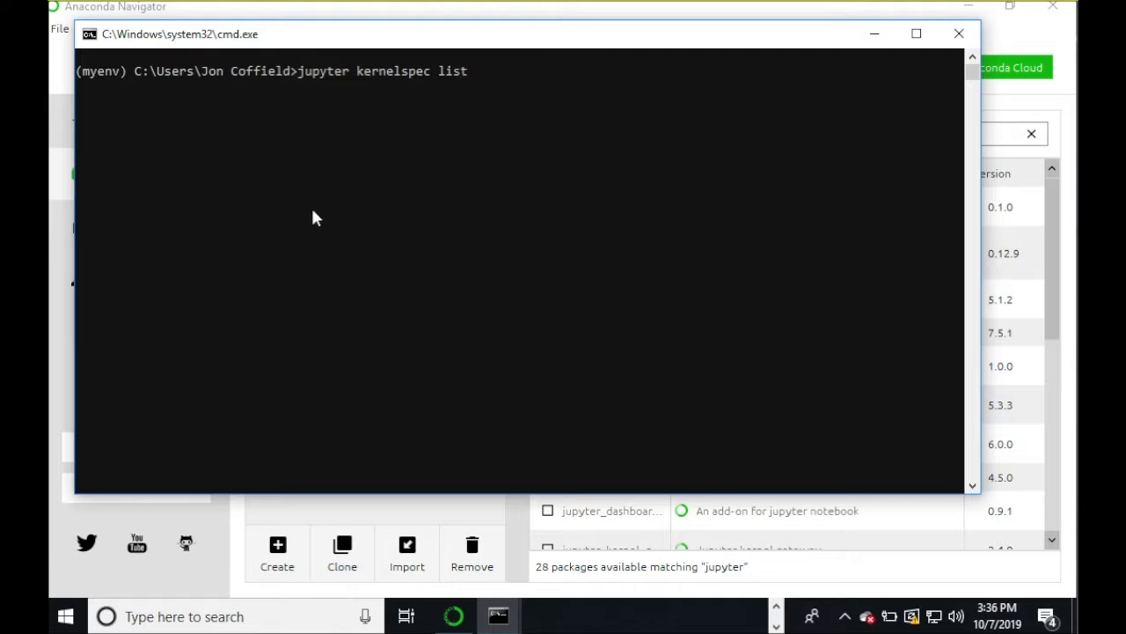
key(Return)
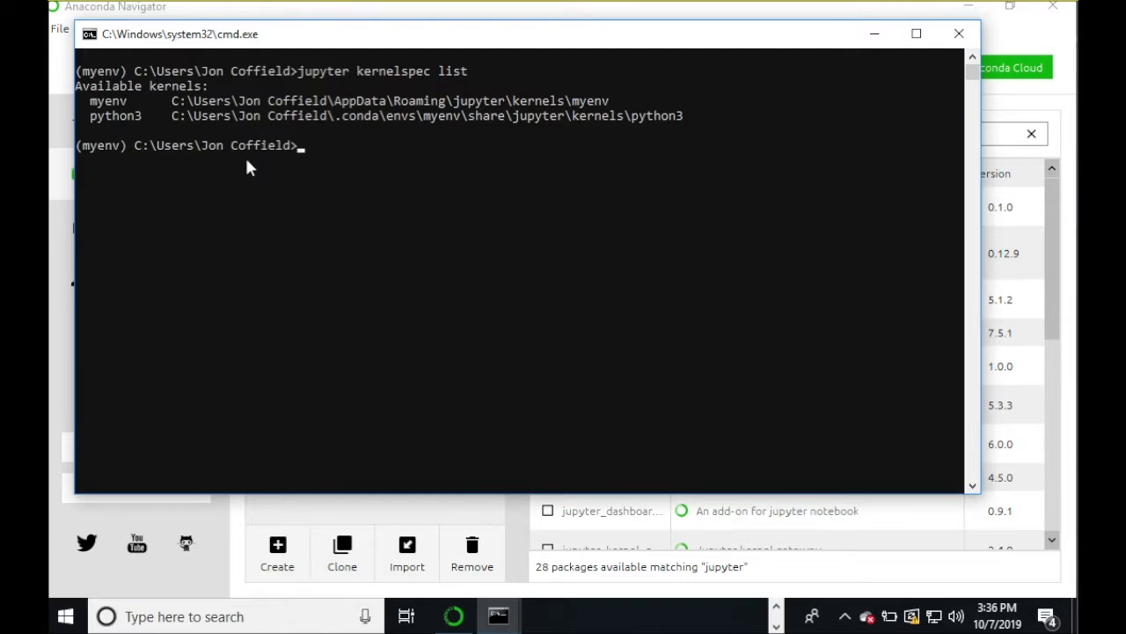
- Discard a drafted 'jupyter kernelspec remove myenv' command unrun and exit the terminal
text(jupyter kernelspec rm)
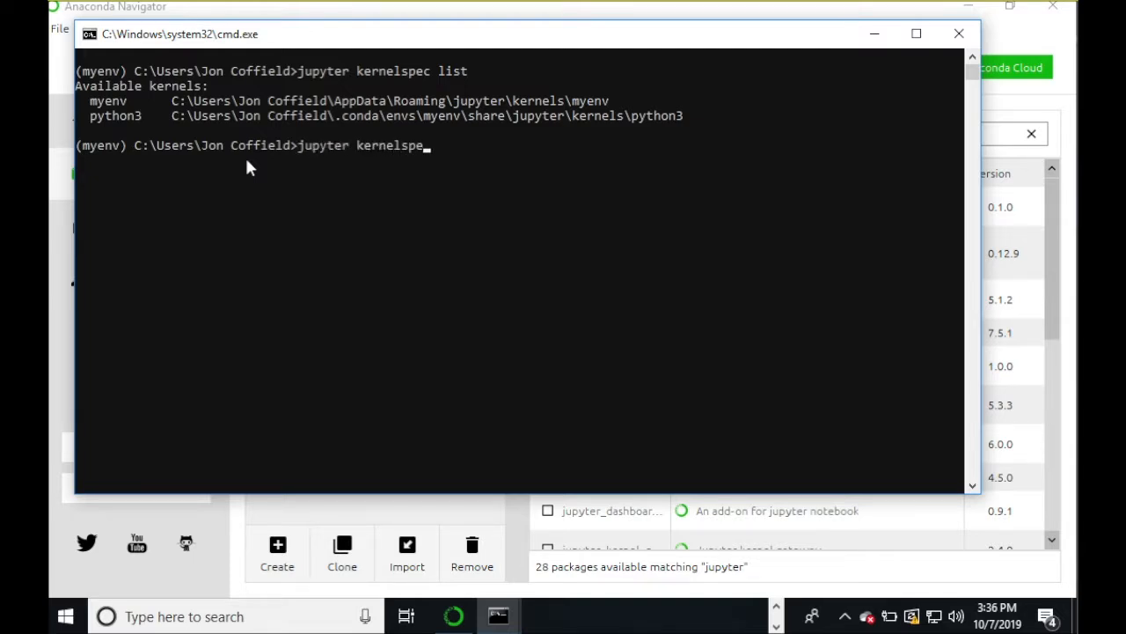
key(BackSpace)
text(emove myenv)
key(BackSpace)
key(BackSpace)
key(BackSpace)
key(BackSpace)
key(BackSpace)
key(BackSpace)
key(BackSpace)
key(BackSpace)
key(BackSpace)
key(BackSpace)
key(BackSpace)
key(BackSpace)
key(BackSpace)
key(BackSpace)
key(BackSpace)
key(BackSpace)
key(BackSpace)
key(BackSpace)
key(BackSpace)
key(BackSpace)
text(exit)
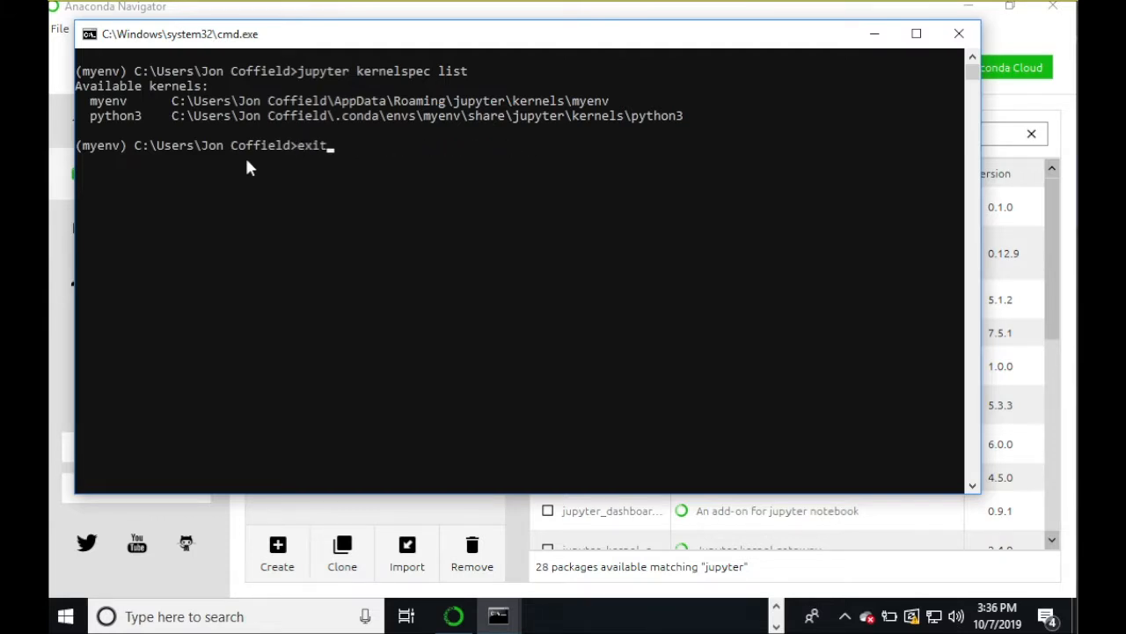
key(Return)
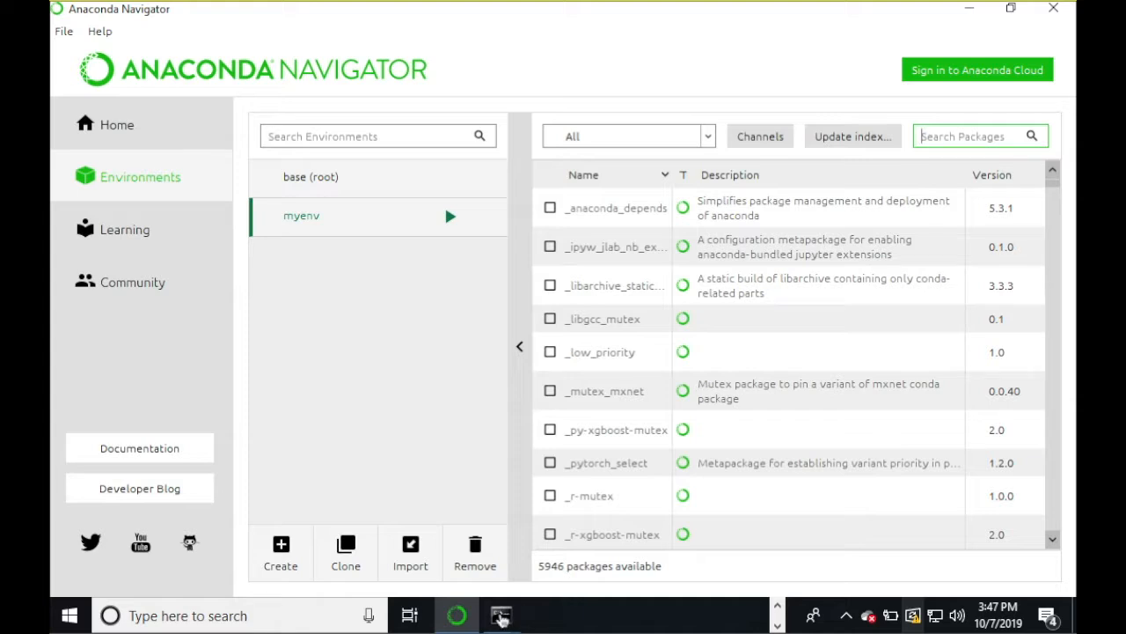
- In the myenv console, run 'pip --version' to check pip's version
mouse_move(502, 615)
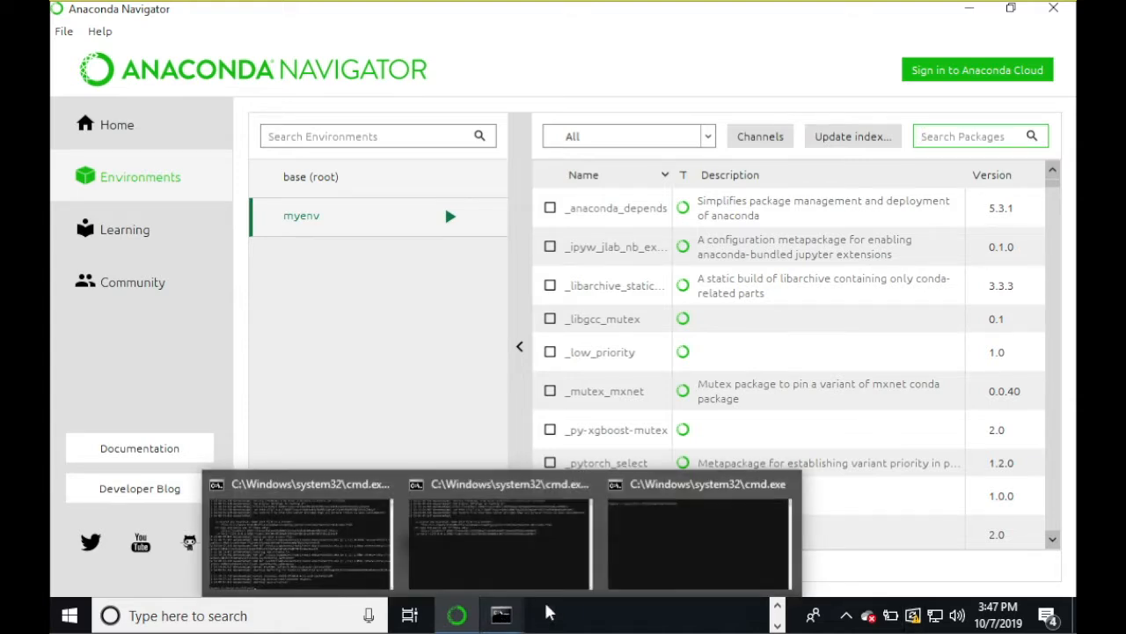
click(634, 572)
click(638, 362)
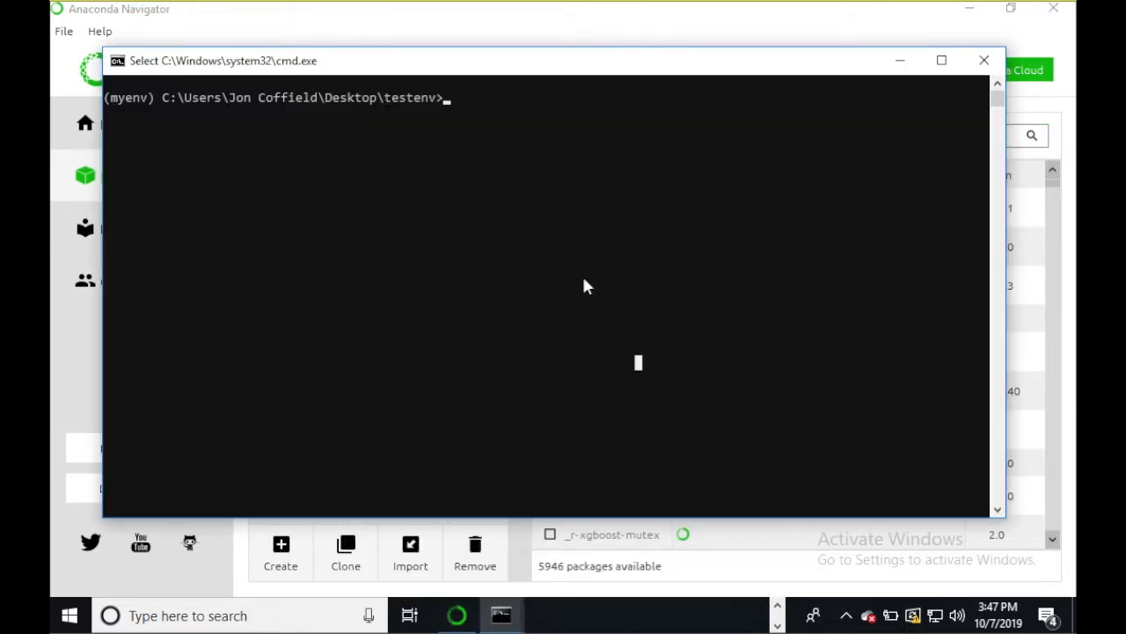
key(Escape)
text(pip --)
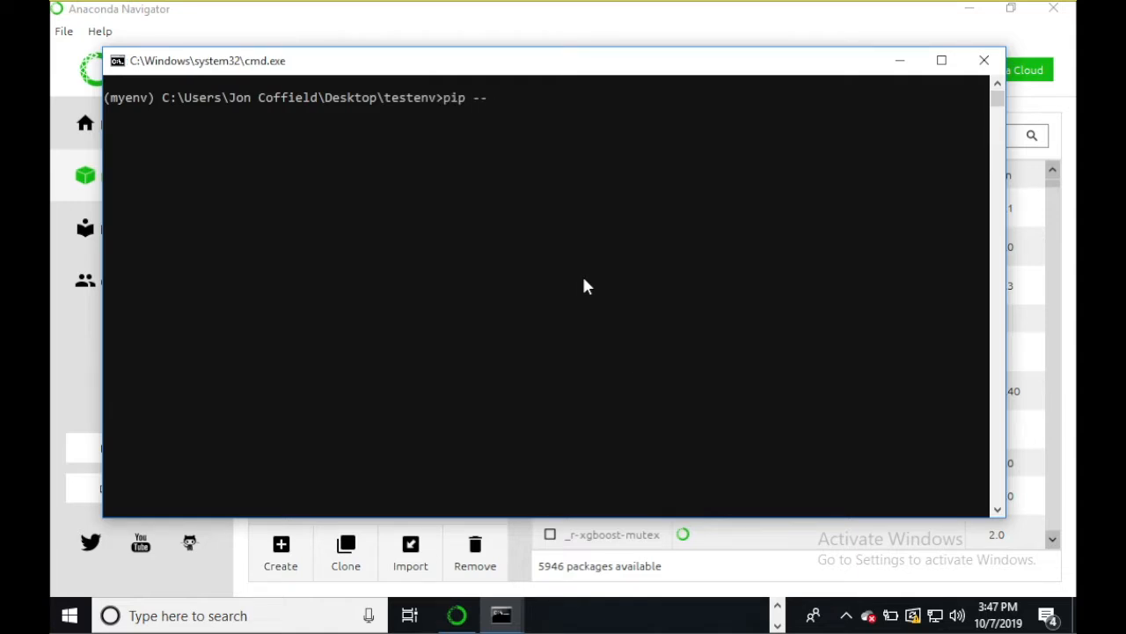
text(version)
key(Return)
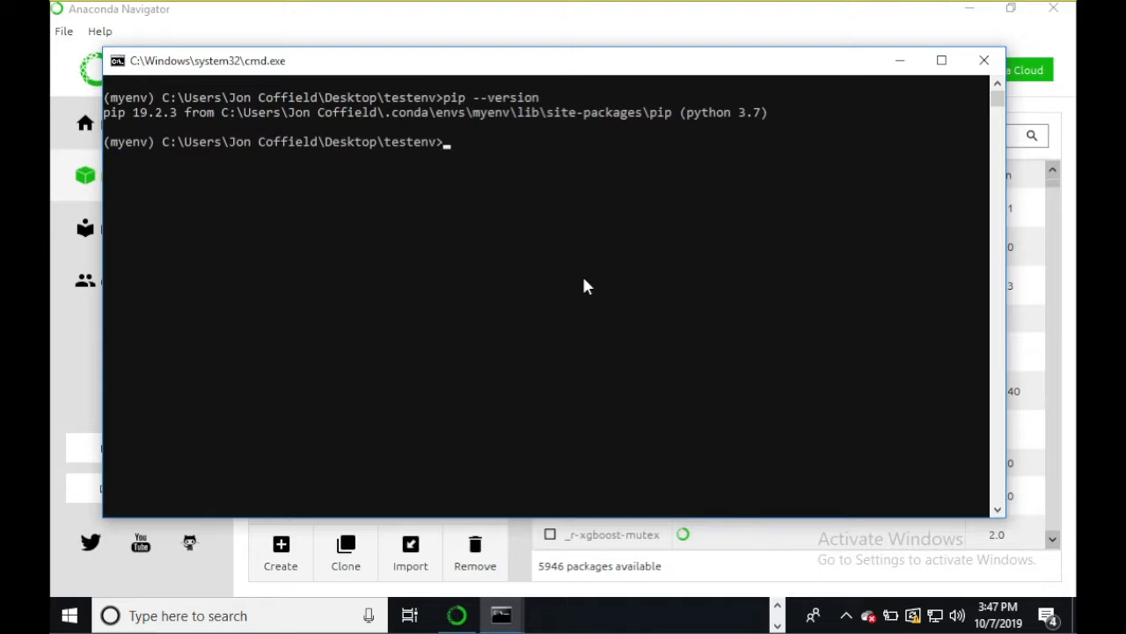
- Install the requests package with 'pip install requests'
text(pip )
text(install )
text(ser)
key(BackSpace)
key(BackSpace)
key(BackSpace)
text(requests)
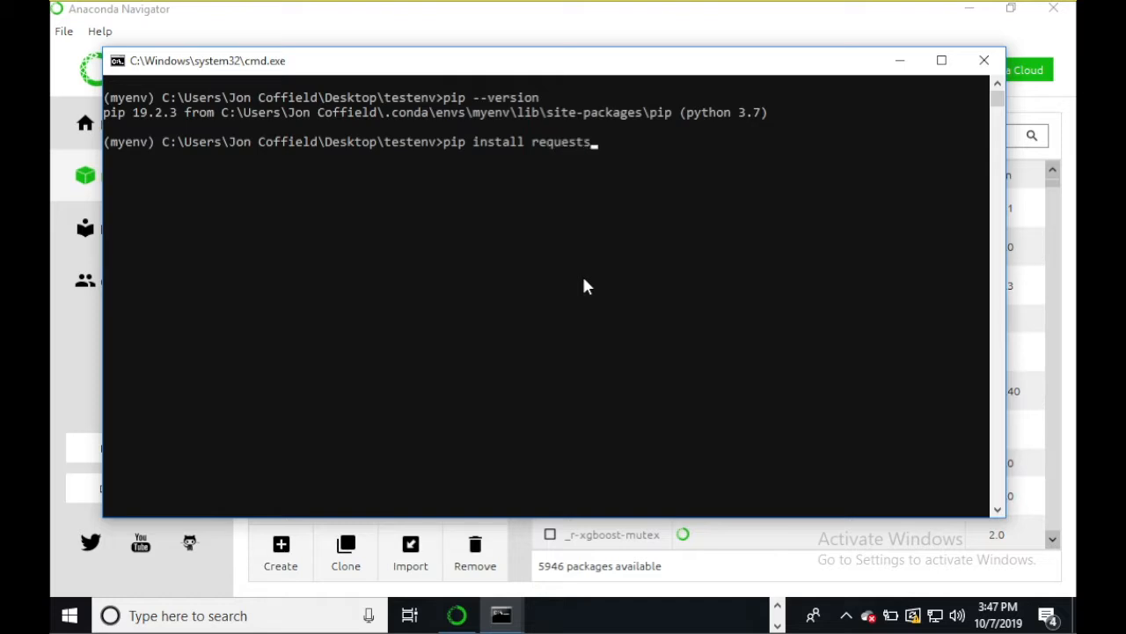
key(Return)
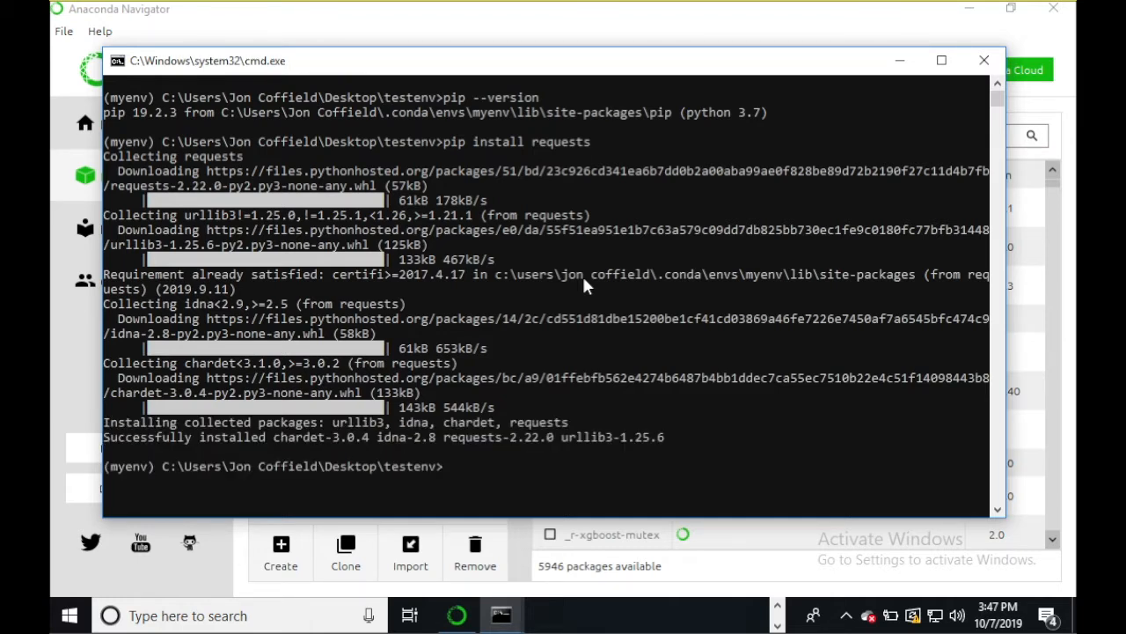
- Run 'pip list' to confirm requests 2.22.0 is installed, then return to Navigator
text(pip list)
key(Return)
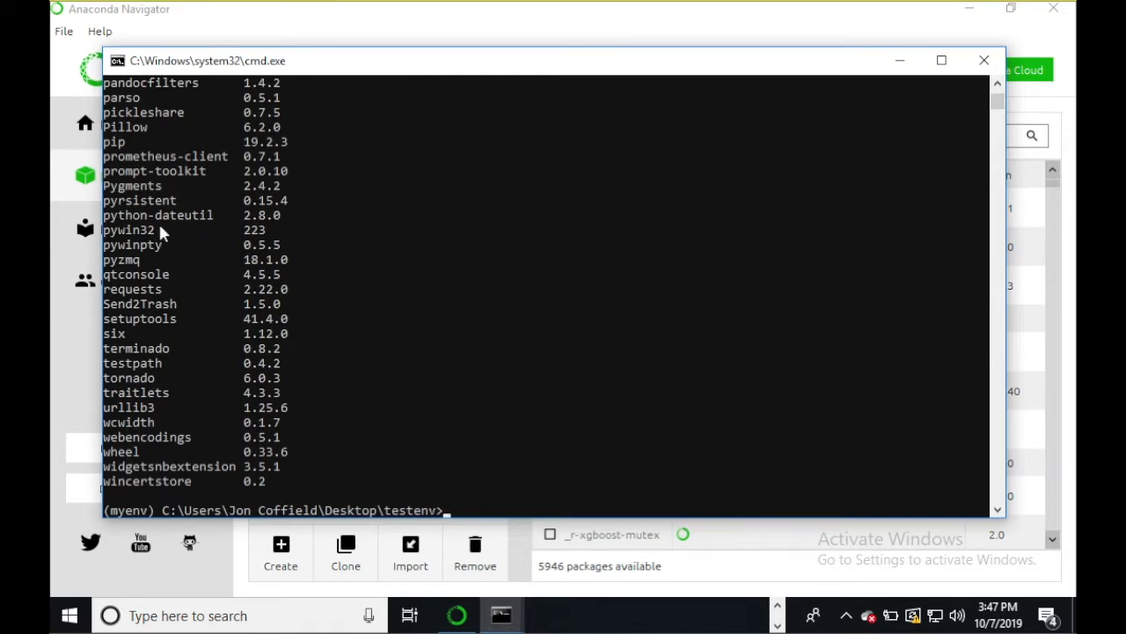
drag(157, 286, 115, 288)
click(218, 286)
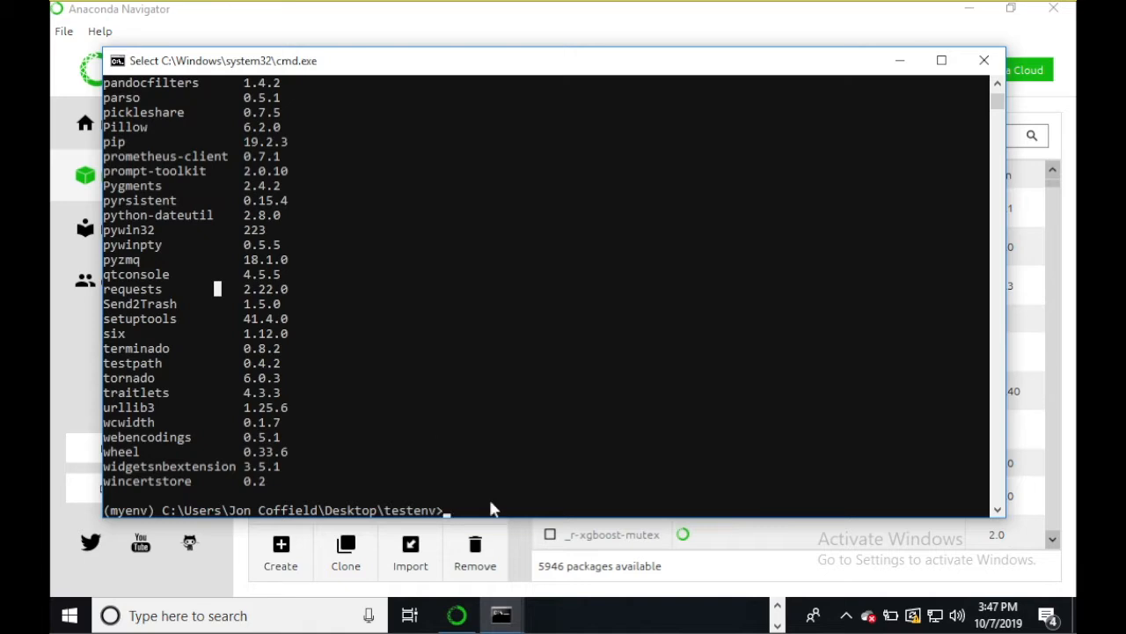
click(594, 585)
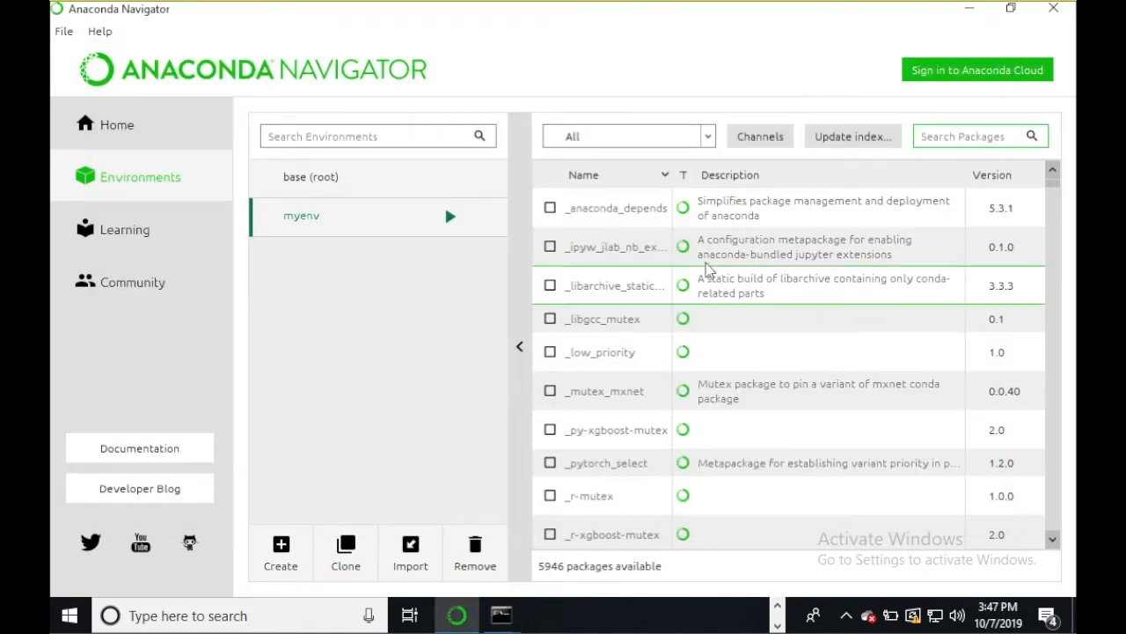
- Refresh the package index and search myenv for 'request', finding requests 2.22.0 among 17 matches
click(842, 143)
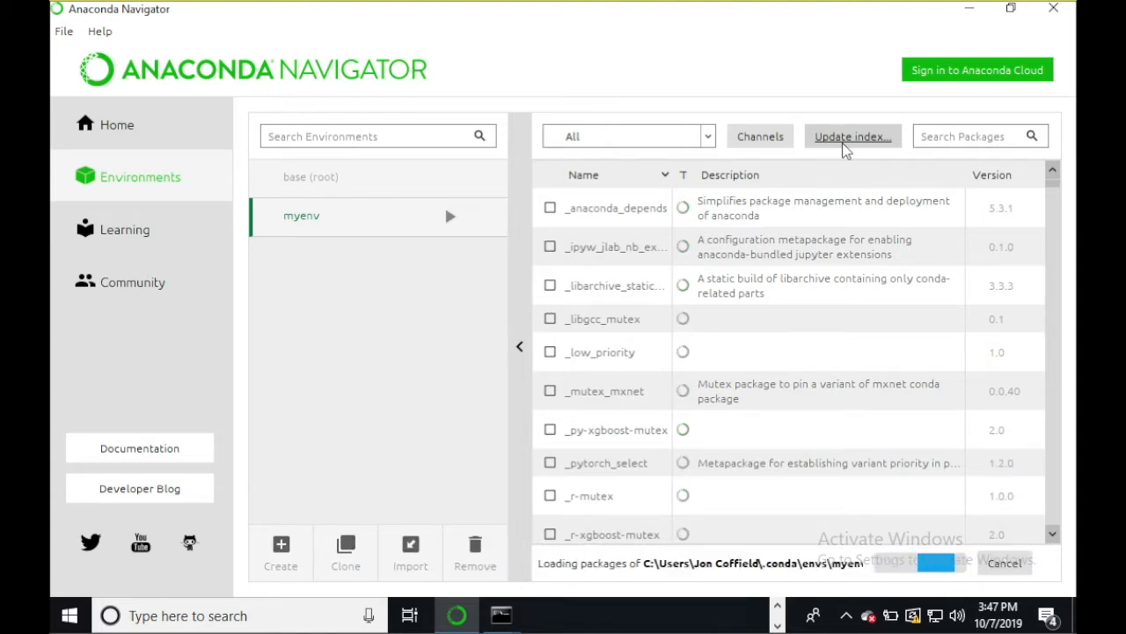
click(931, 137)
text(request)
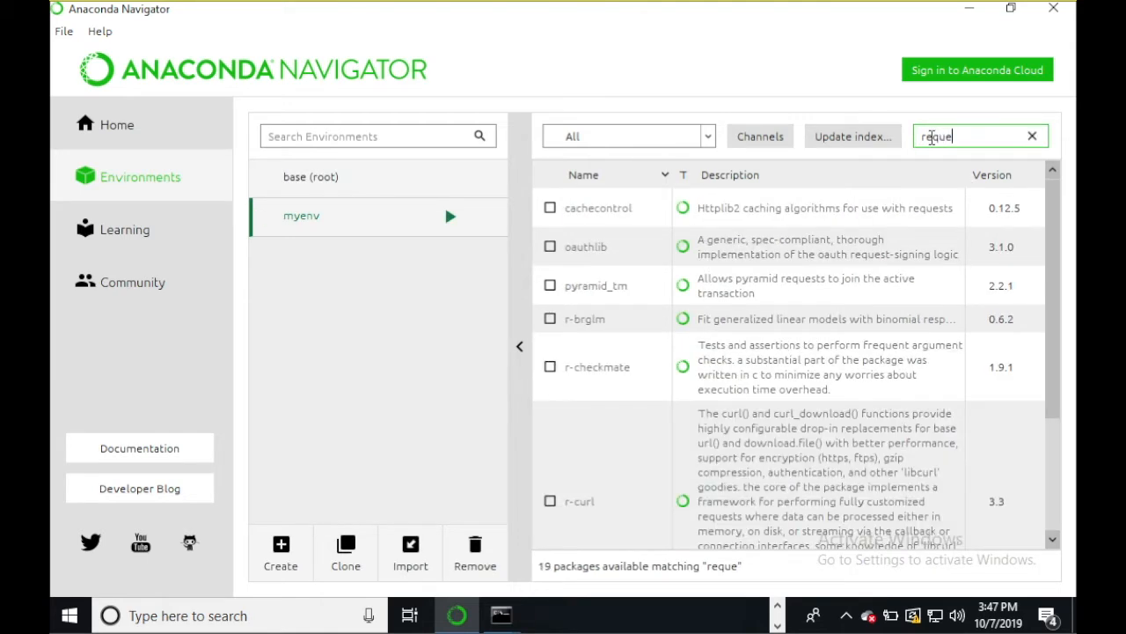
key(BackSpace)
key(BackSpace)
text(st)
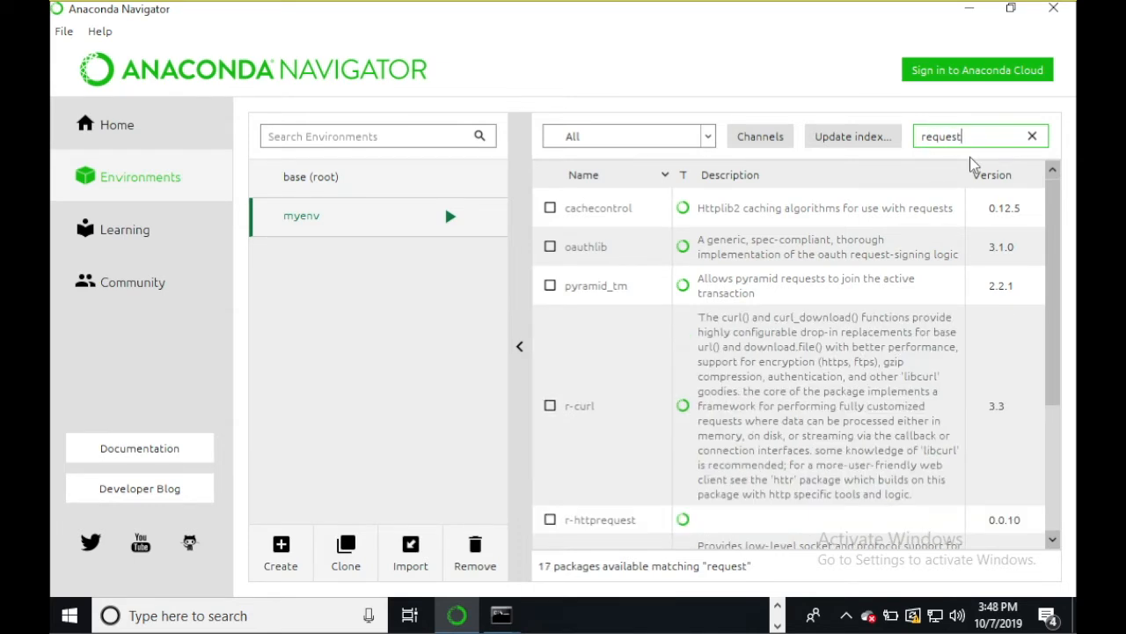
scroll(826, 310, down, 2)
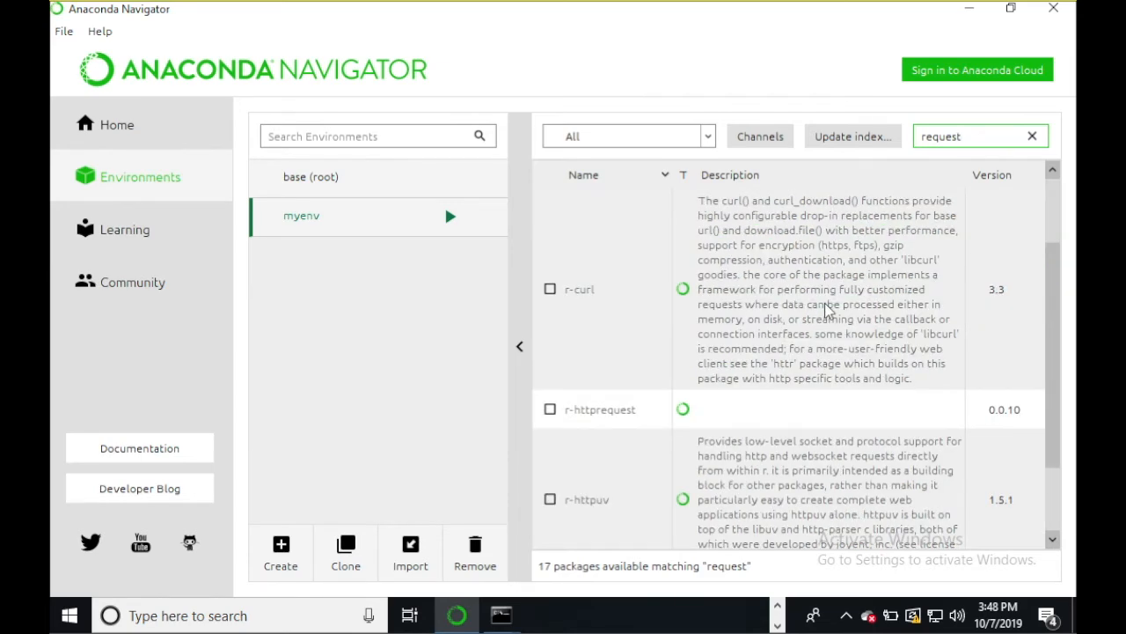
scroll(827, 308, down, 5)
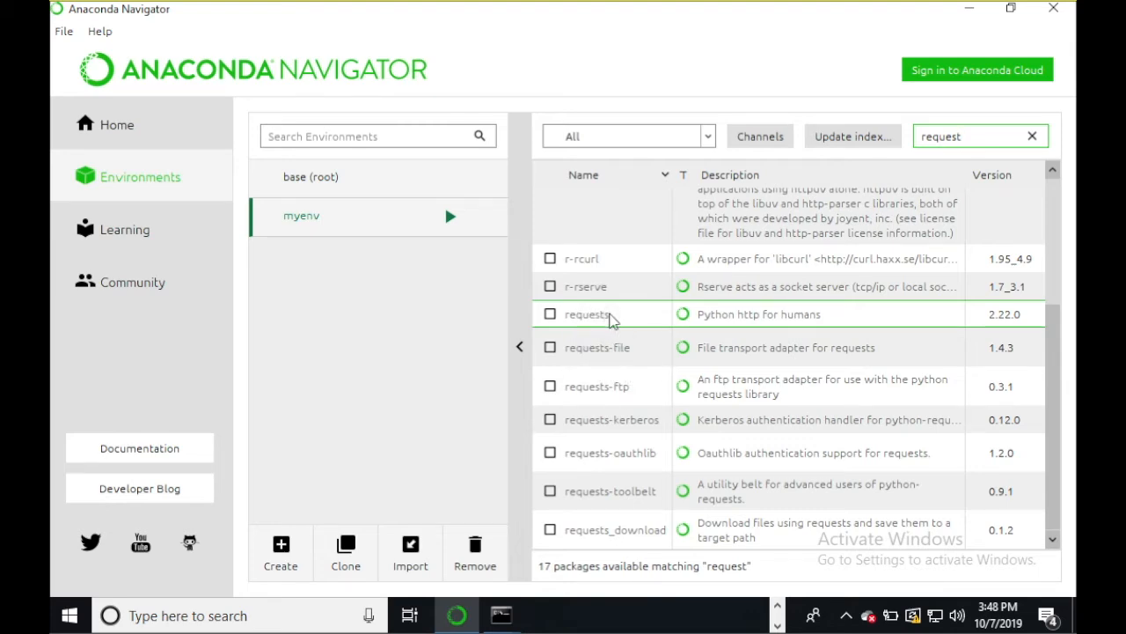
- Compare with the console's pip list output, then return to Anaconda Navigator
click(511, 617)
click(674, 528)
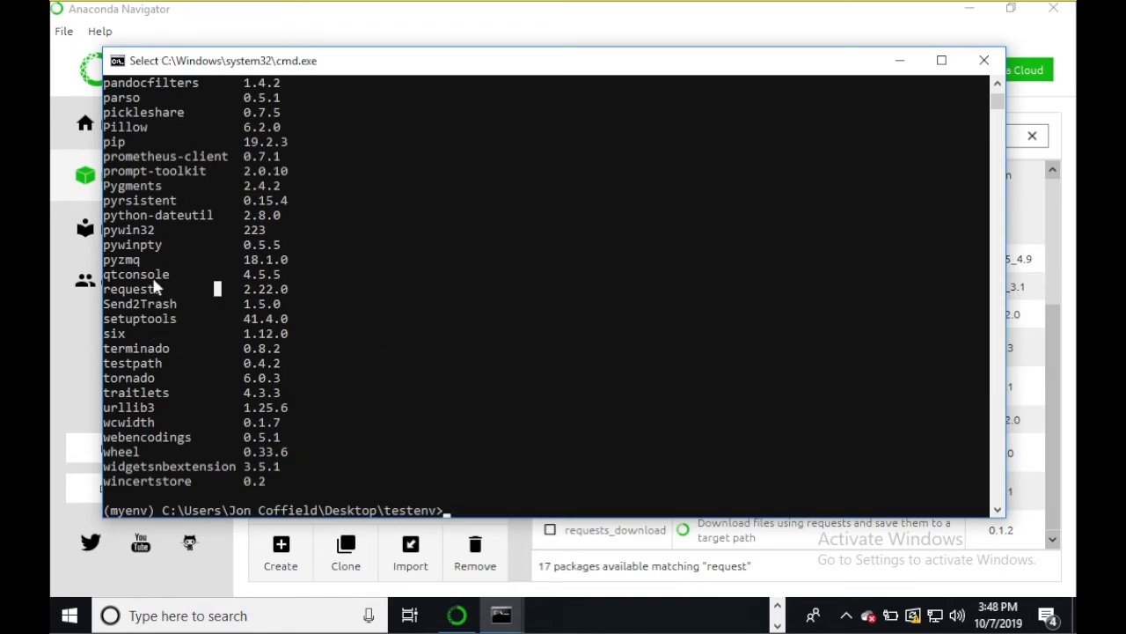
click(447, 495)
click(454, 512)
click(516, 517)
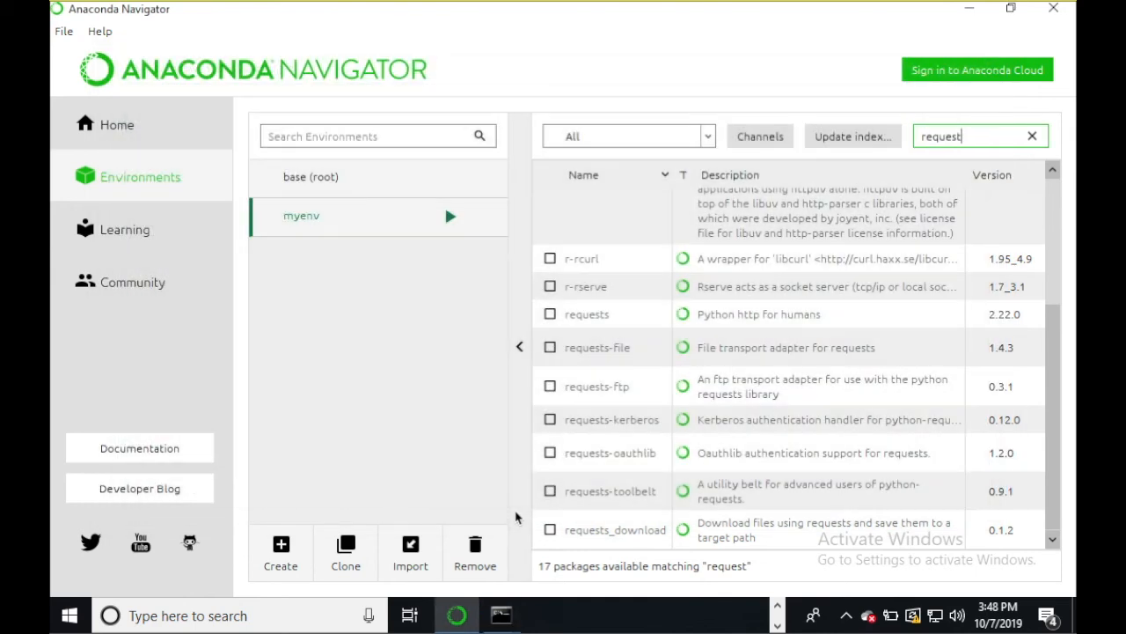